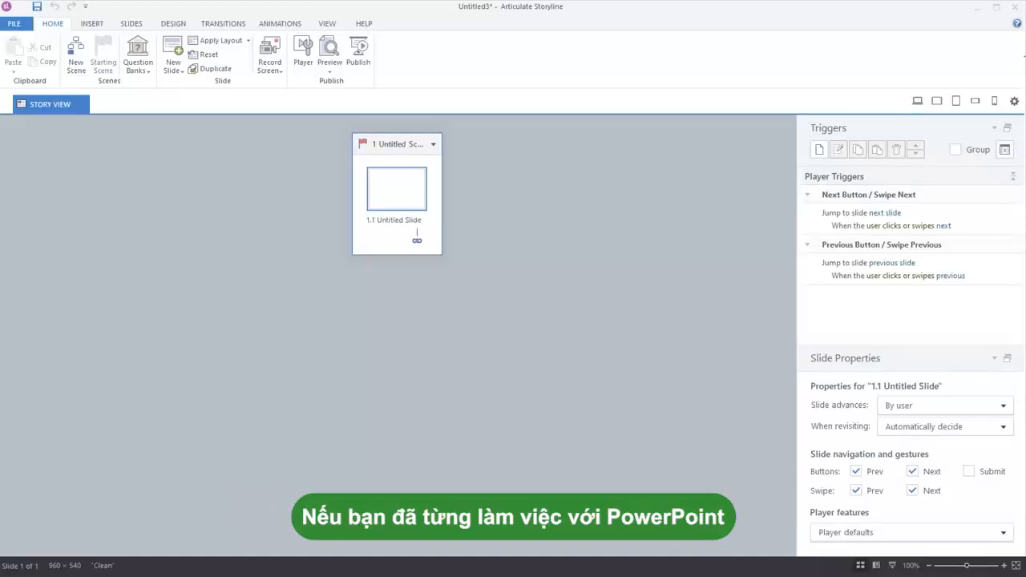
key(alt+g)
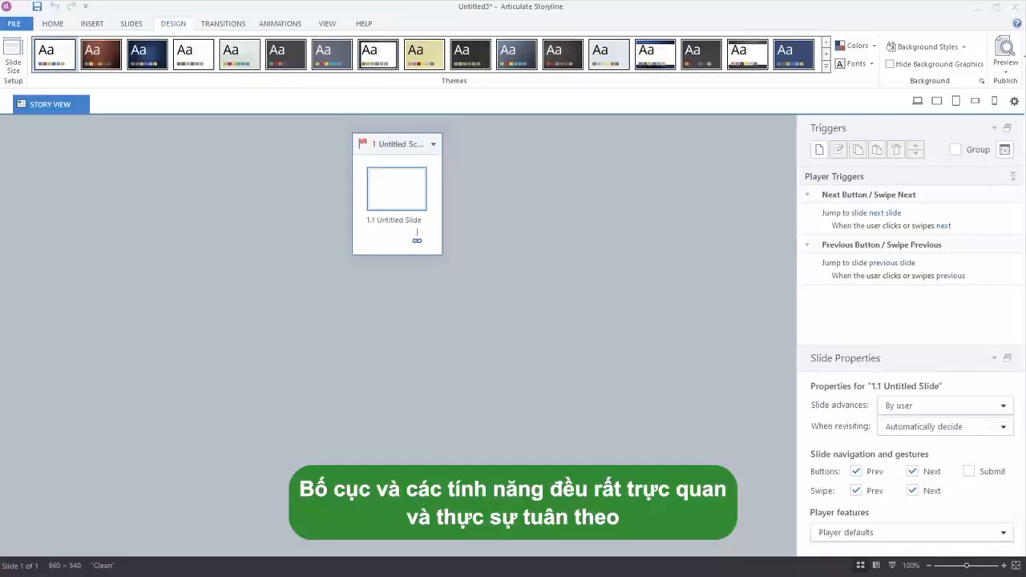
key(alt+k)
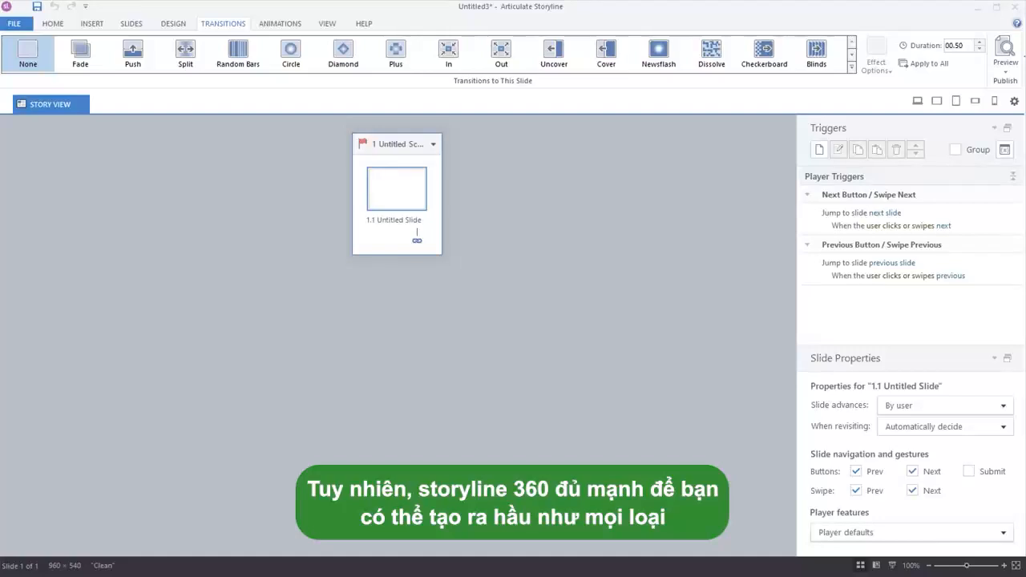
key(alt+a)
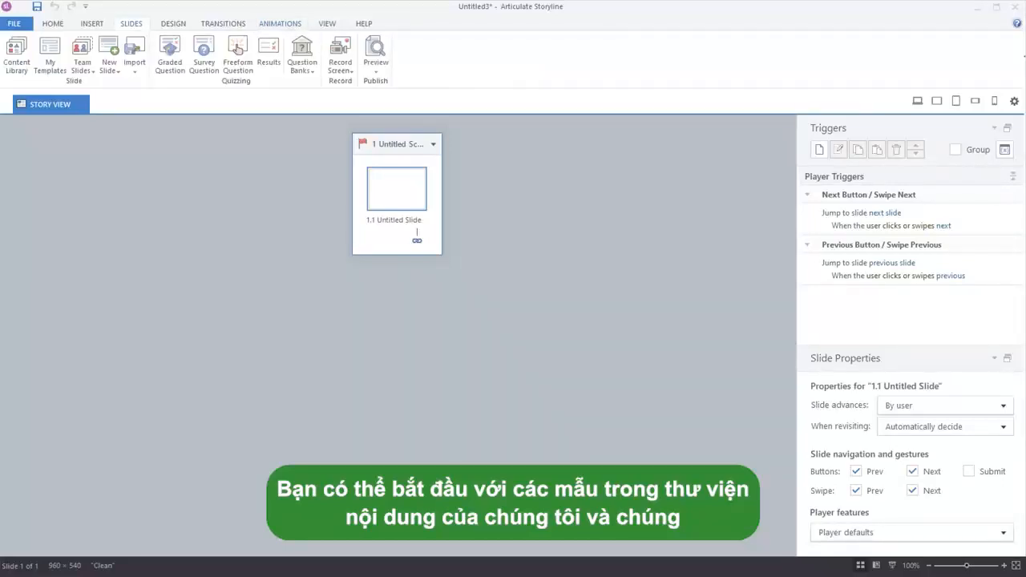
Step: Open the Content Library 360 slide templates and browse the Essence, Vitality and Synergy sets
click(16, 56)
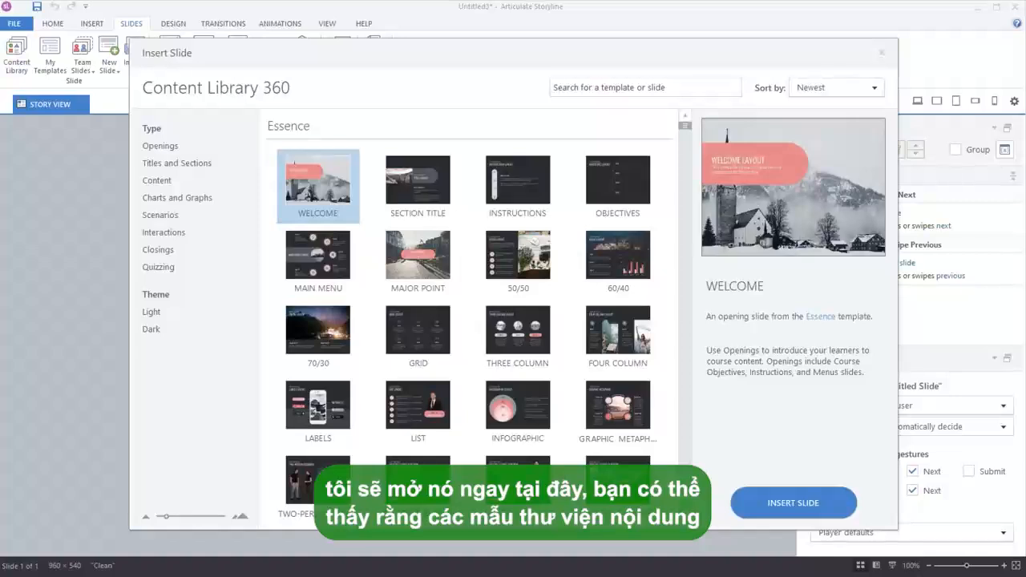
scroll(473, 320, down, 2)
scroll(473, 321, down, 6)
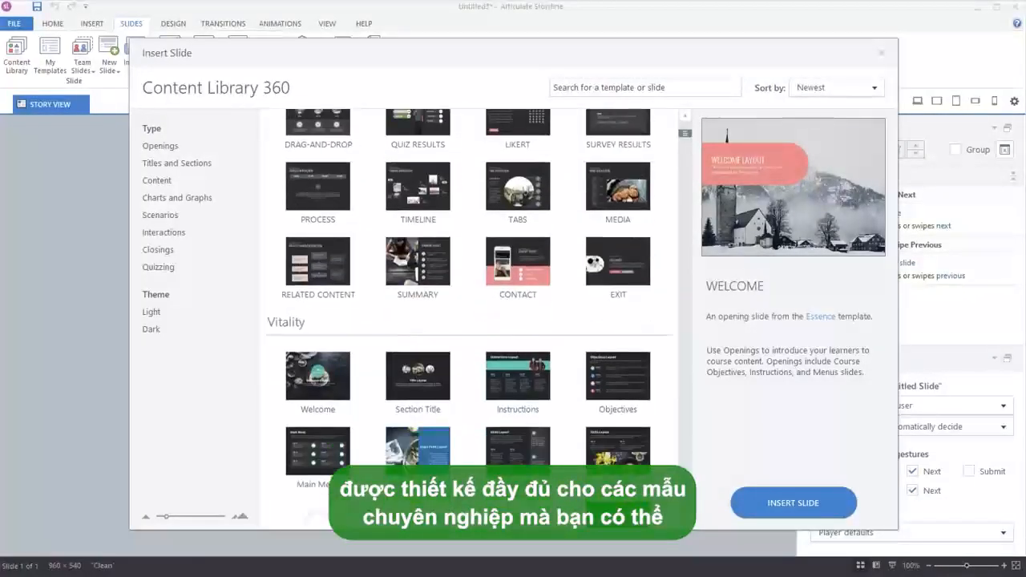
scroll(474, 321, down, 5)
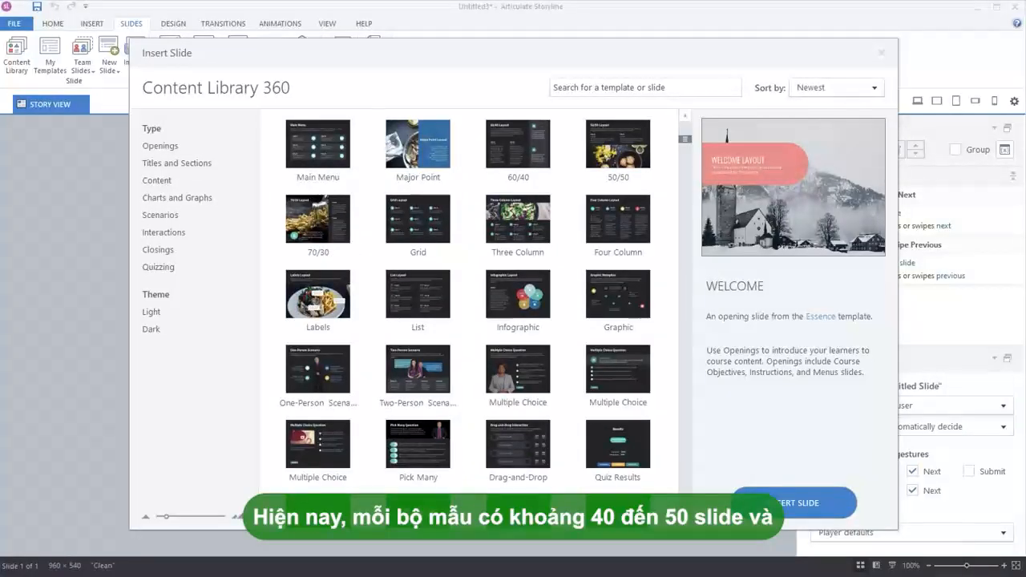
scroll(473, 320, down, 6)
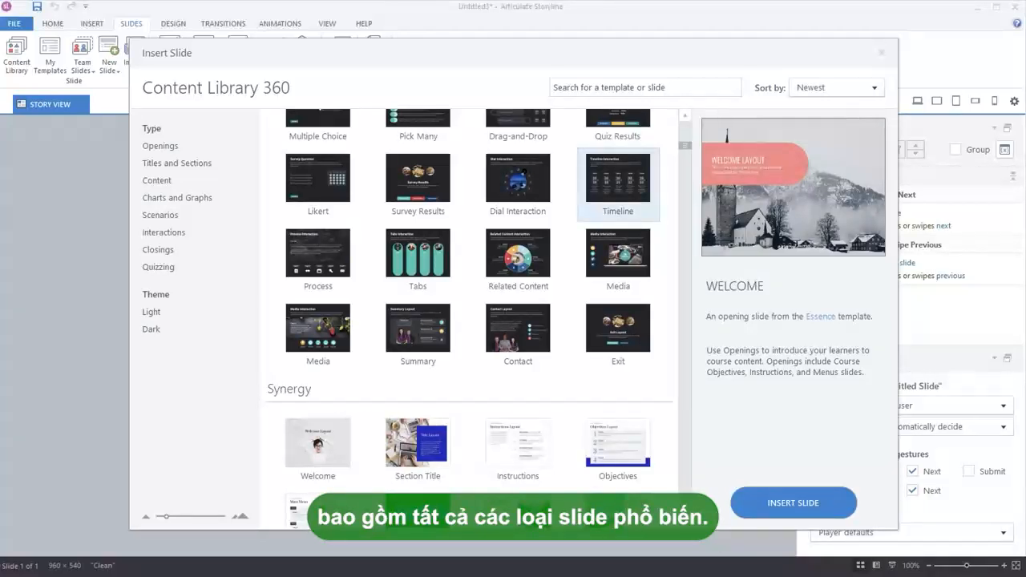
Step: Filter the templates by Openings, Titles and Sections, and Content in turn, comparing the Light and Dark themes
click(161, 146)
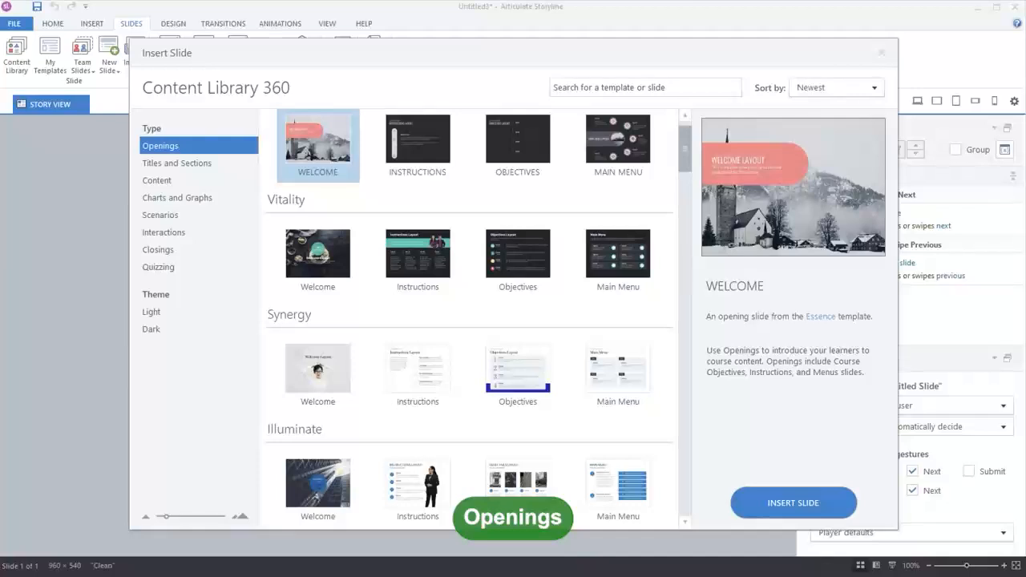
click(177, 163)
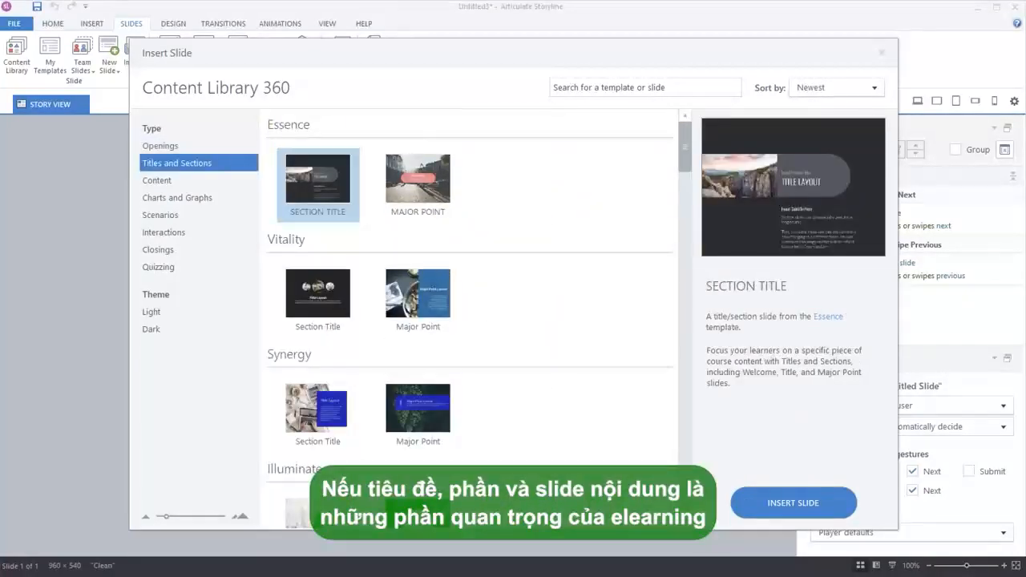
click(157, 181)
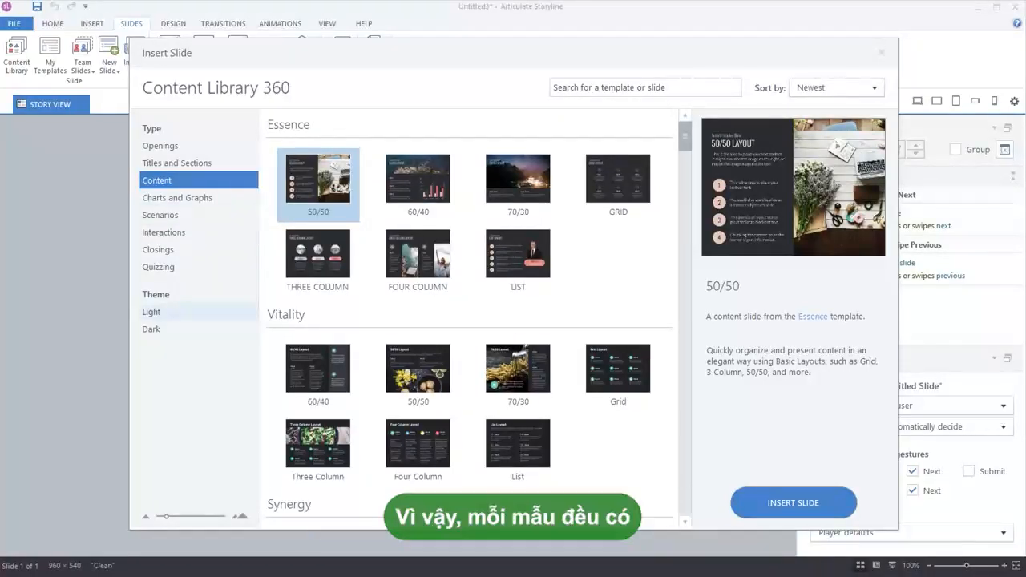
click(152, 312)
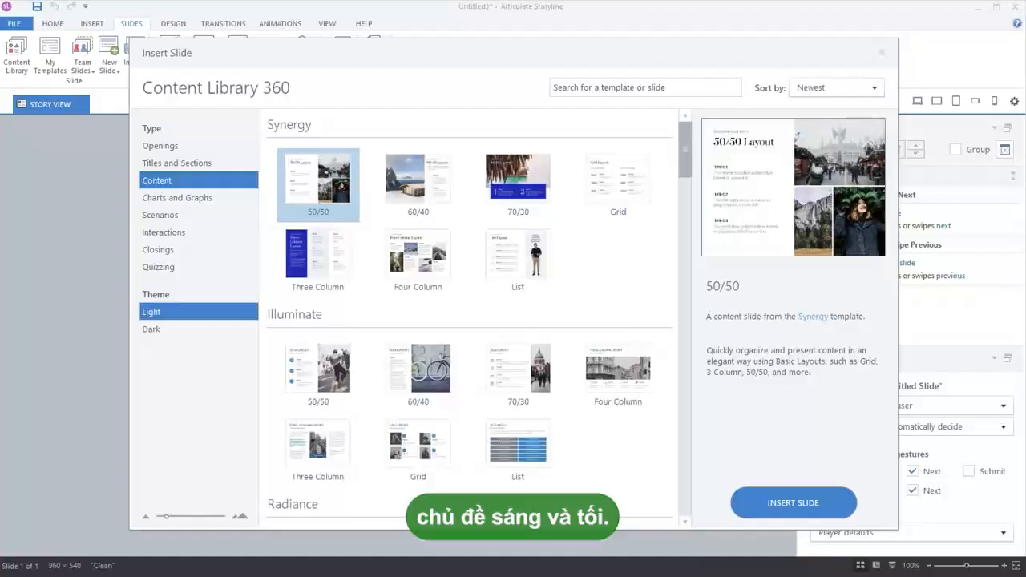
click(151, 328)
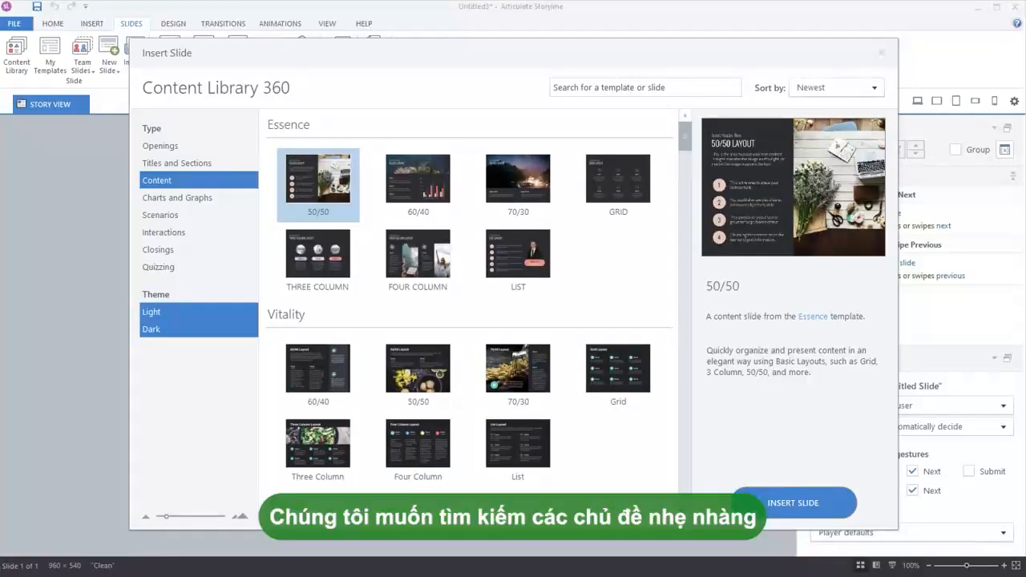
click(151, 328)
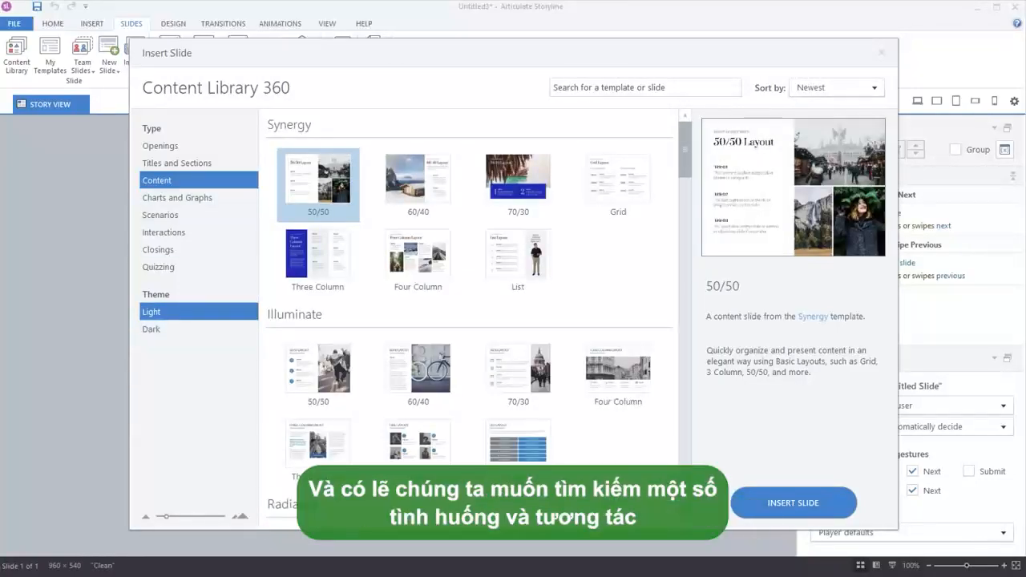
Step: Narrow the Light templates to Scenarios and Interactions instead of Content and look through the available styles
click(156, 180)
click(160, 215)
click(164, 232)
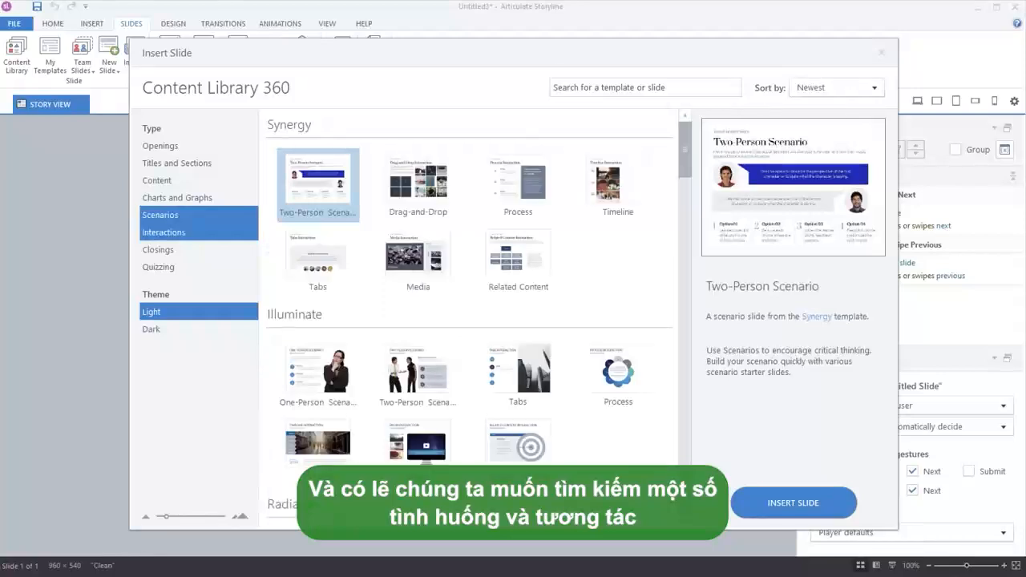
scroll(470, 320, down, 3)
scroll(470, 321, down, 8)
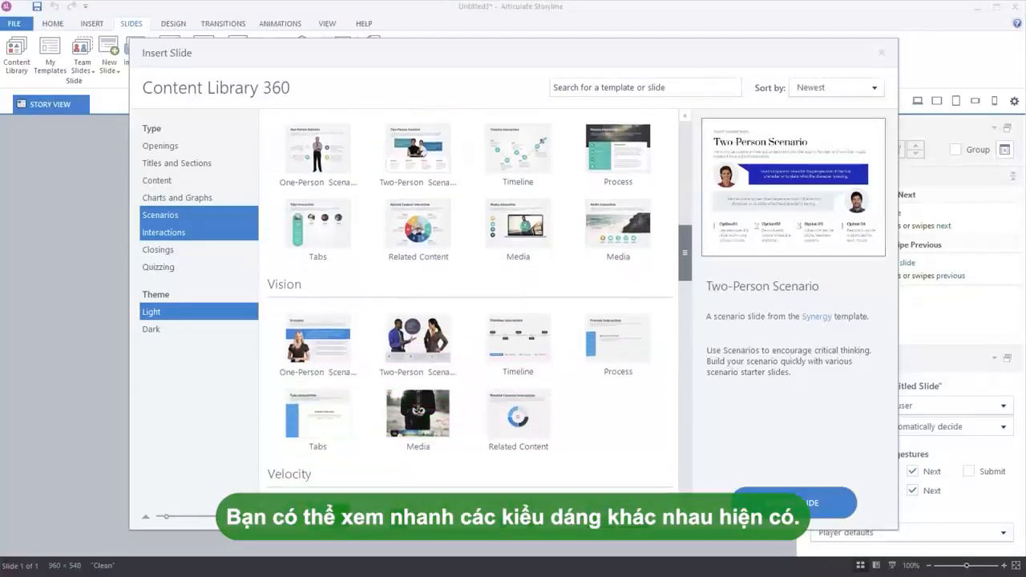
scroll(470, 321, up, 5)
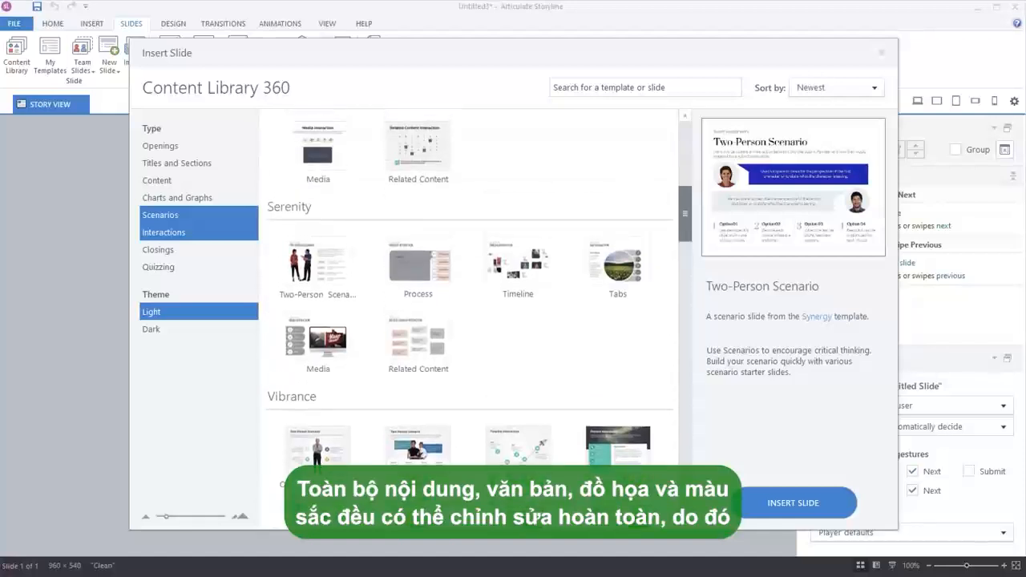
scroll(470, 320, up, 2)
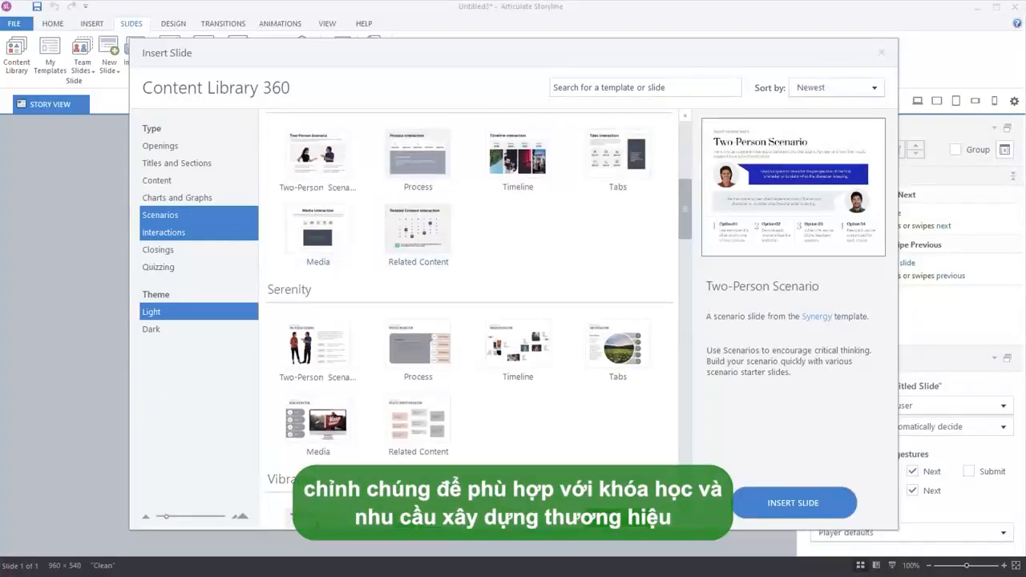
Step: Clear the Scenarios, Interactions and Light theme filters
click(161, 214)
click(164, 232)
click(151, 312)
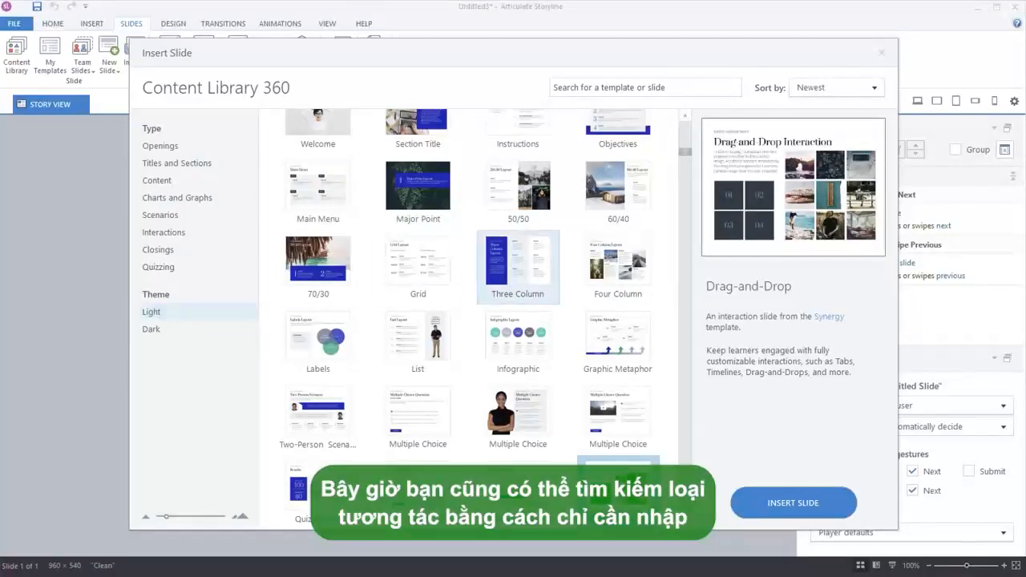
Step: Search the template library for "process" and insert the Process slide from the Vibrance template
click(634, 87)
text(process)
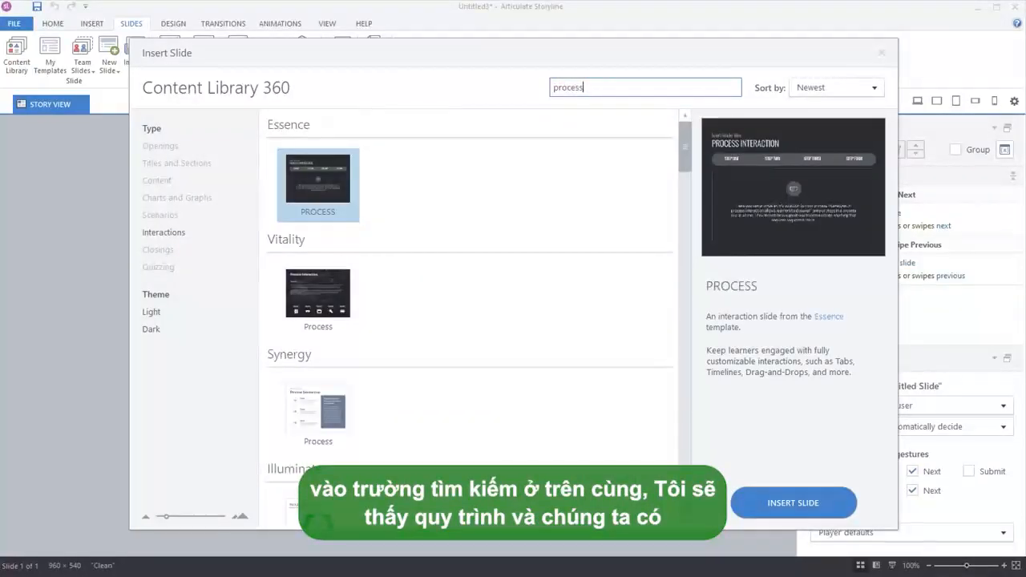
scroll(469, 320, down, 5)
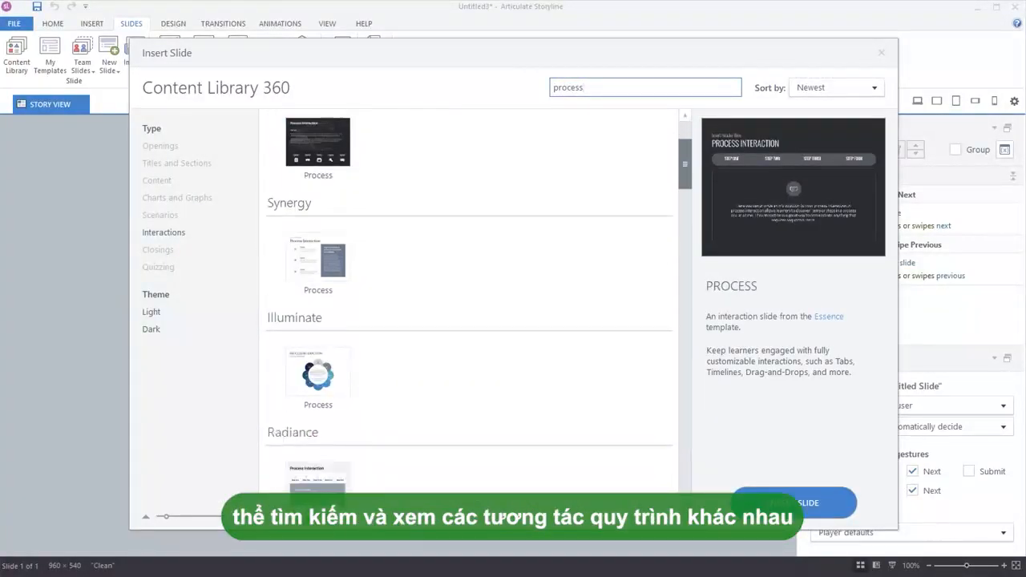
scroll(470, 321, down, 6)
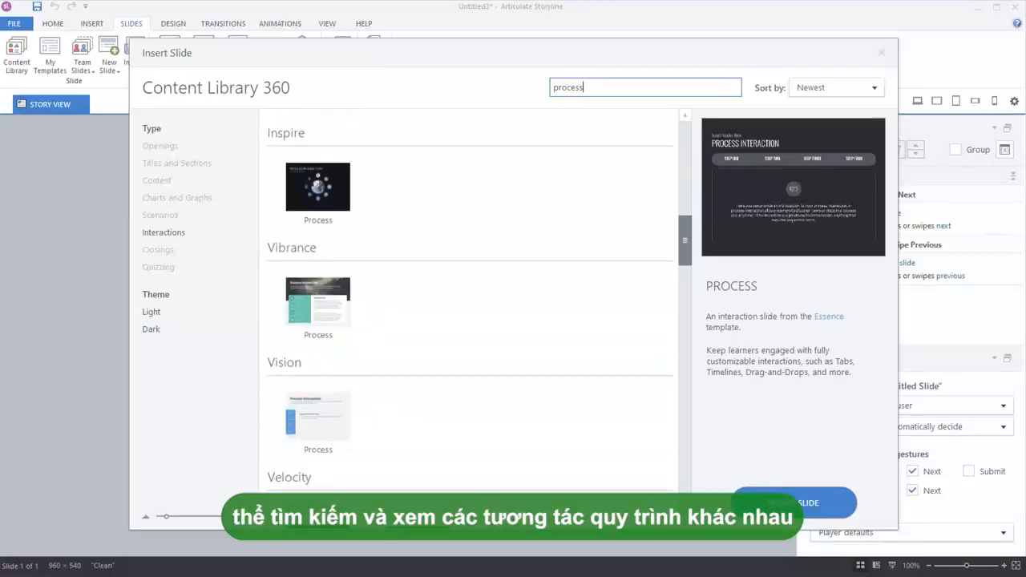
click(317, 267)
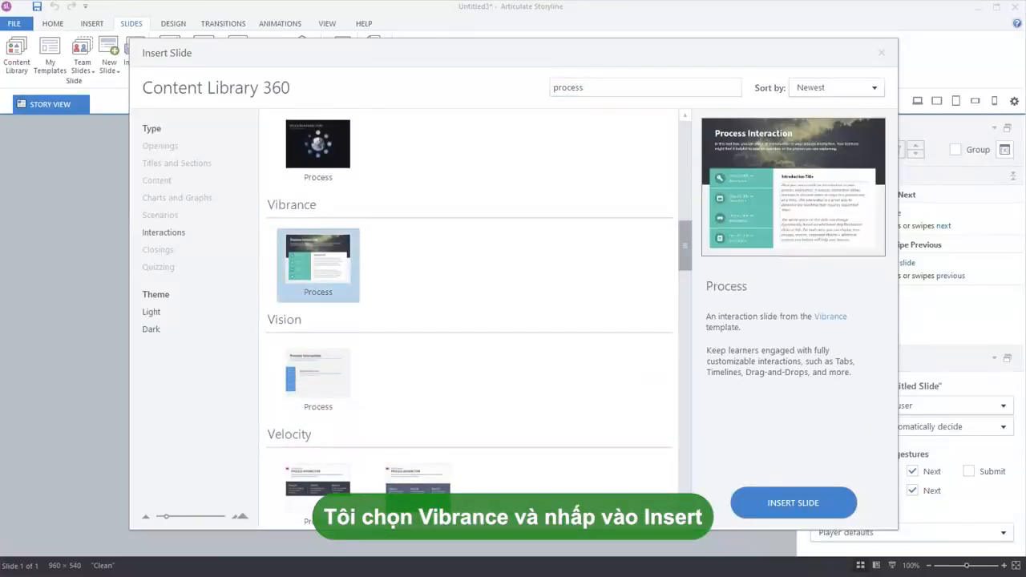
click(792, 503)
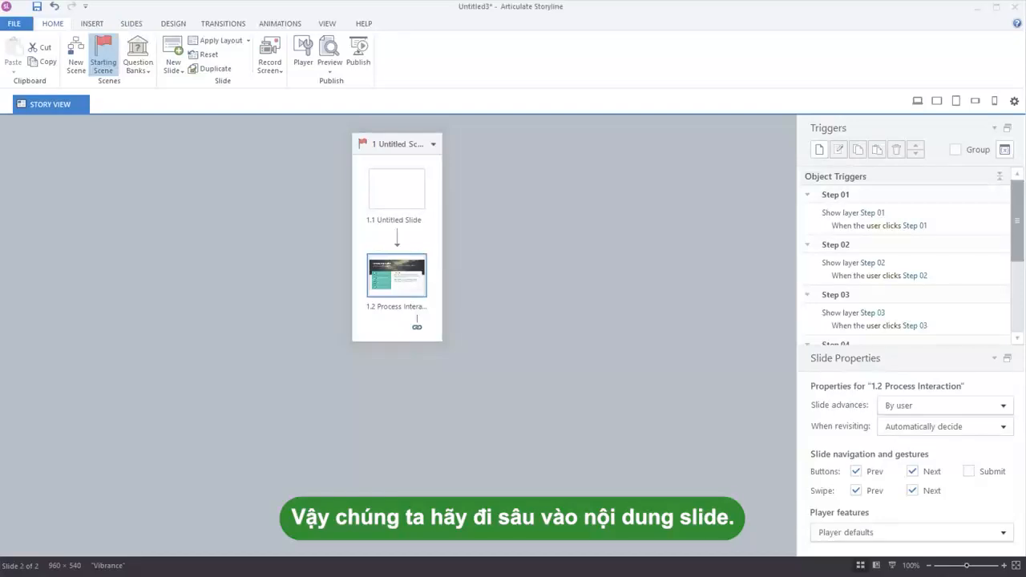
Step: Open slide 1.2 Process Interaction for editing and inspect the Step 01 label and Introduction Title text boxes
double_click(409, 309)
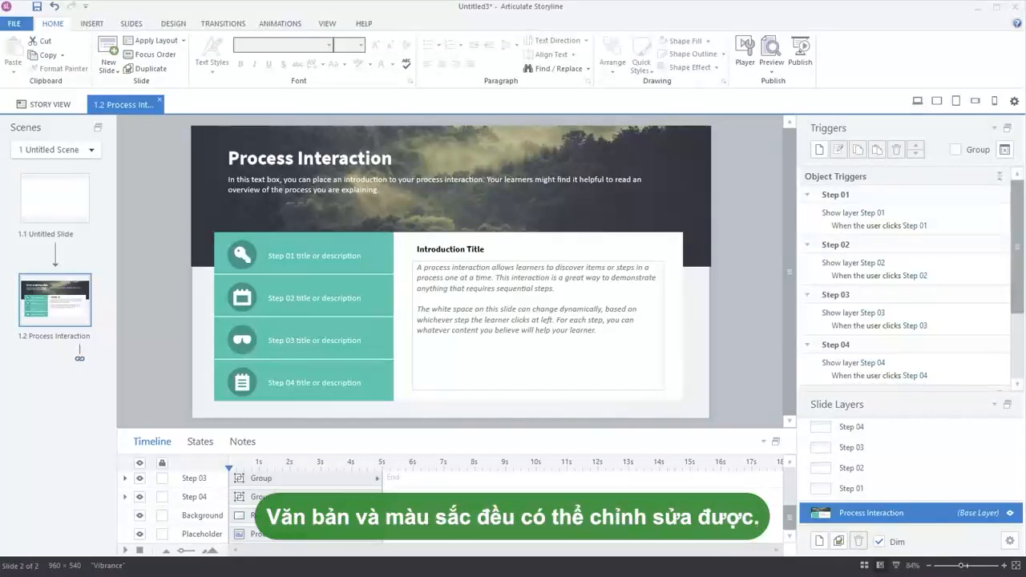
click(315, 255)
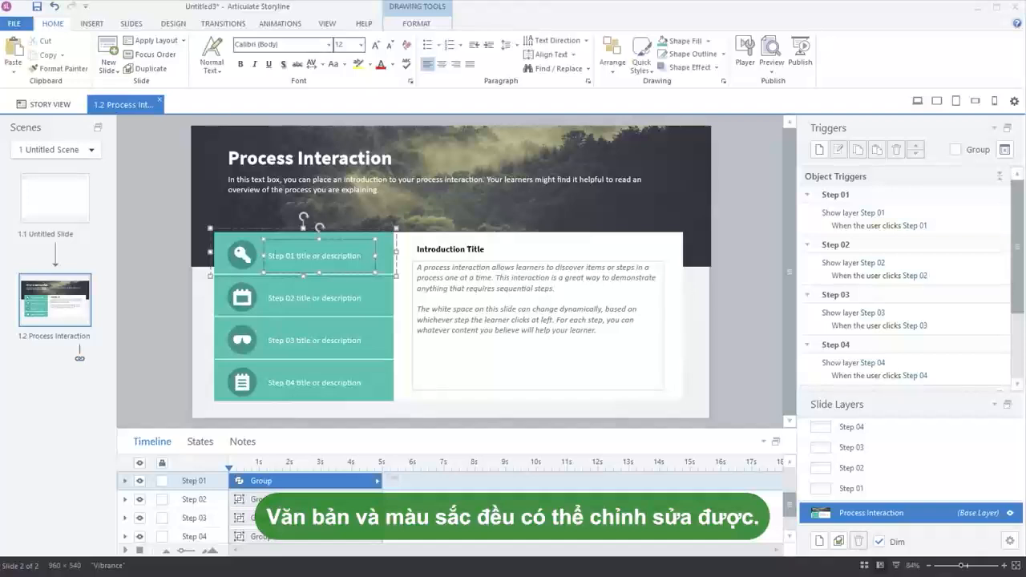
click(429, 277)
click(428, 249)
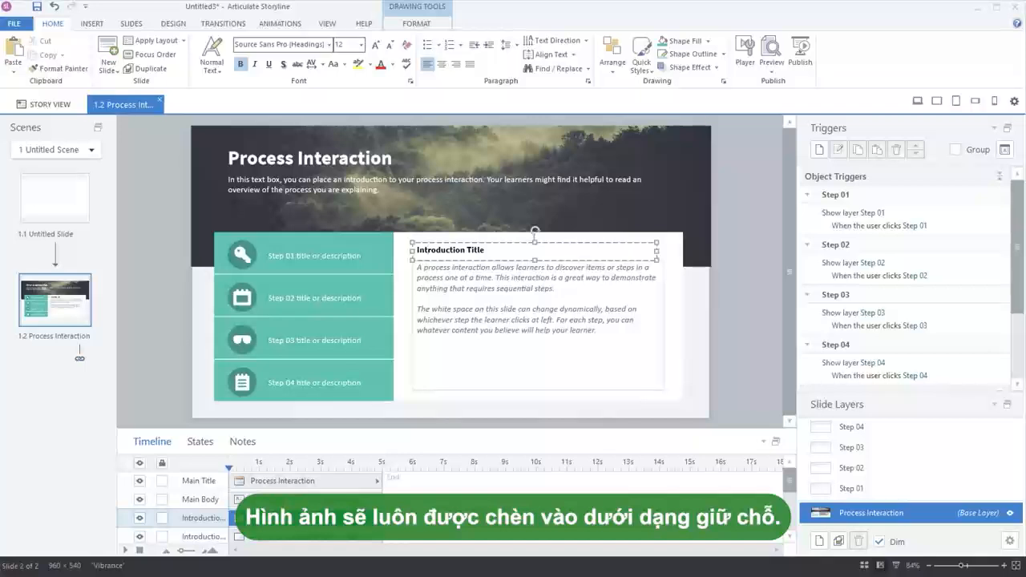
Step: Delete the forest picture from the slide's header placeholder and hide the Main Body text on the timeline
click(450, 266)
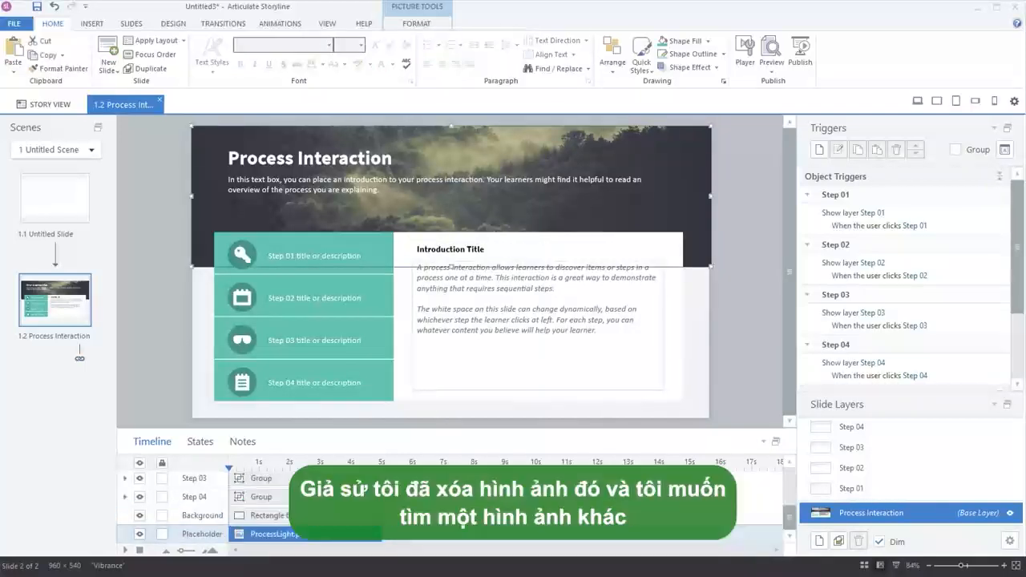
key(Delete)
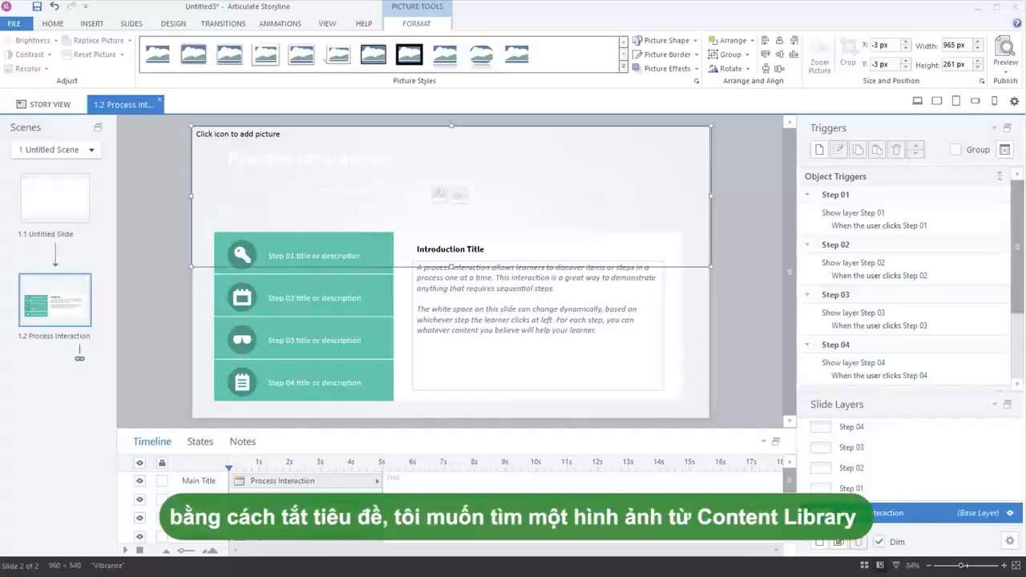
click(378, 189)
click(139, 499)
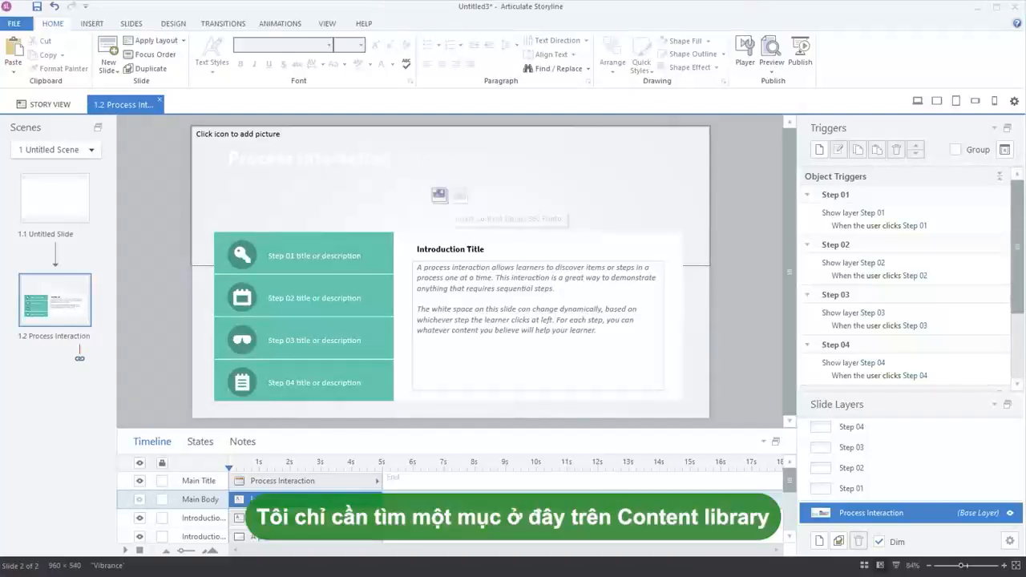
Step: Search the Content Library photos for "beach" and insert the 4592 x 3056 palm tree photo into the header placeholder
click(440, 195)
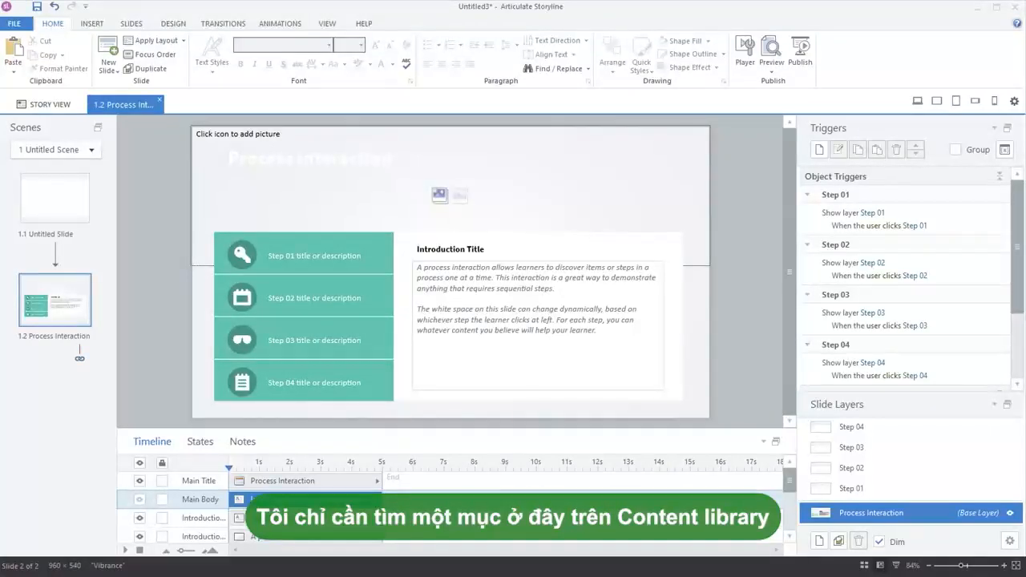
text(bea)
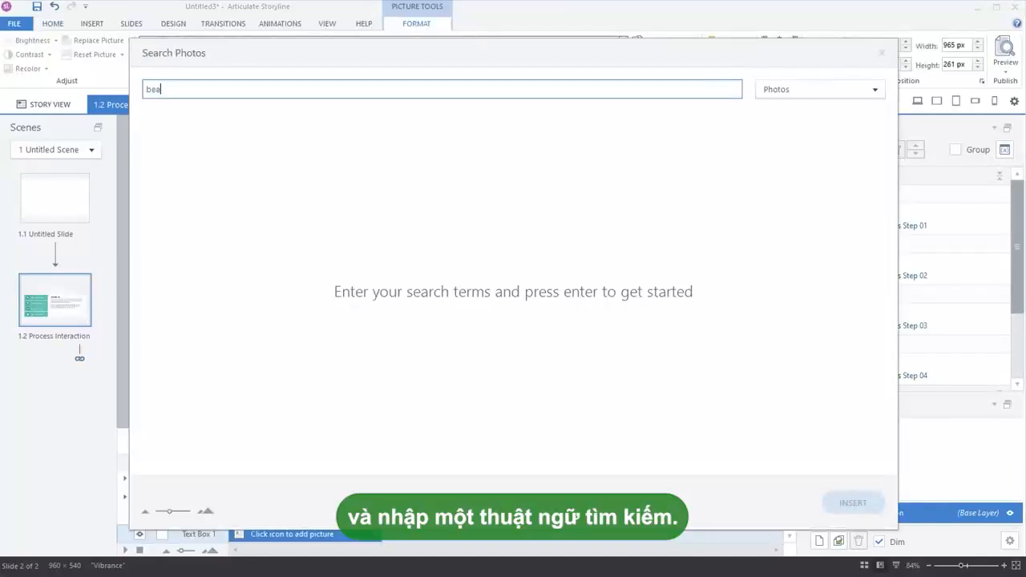
text(ch)
key(Return)
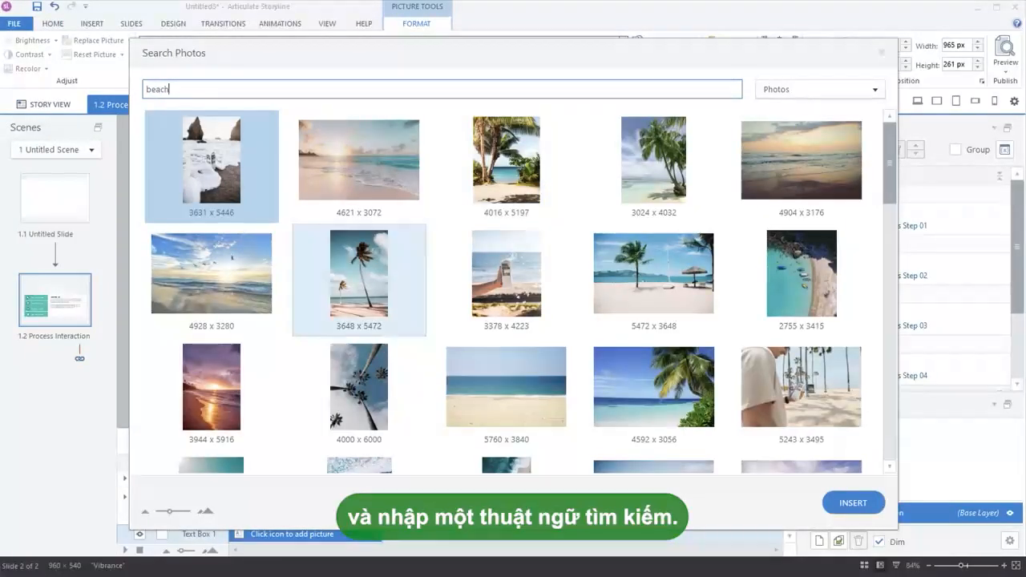
click(654, 393)
click(853, 503)
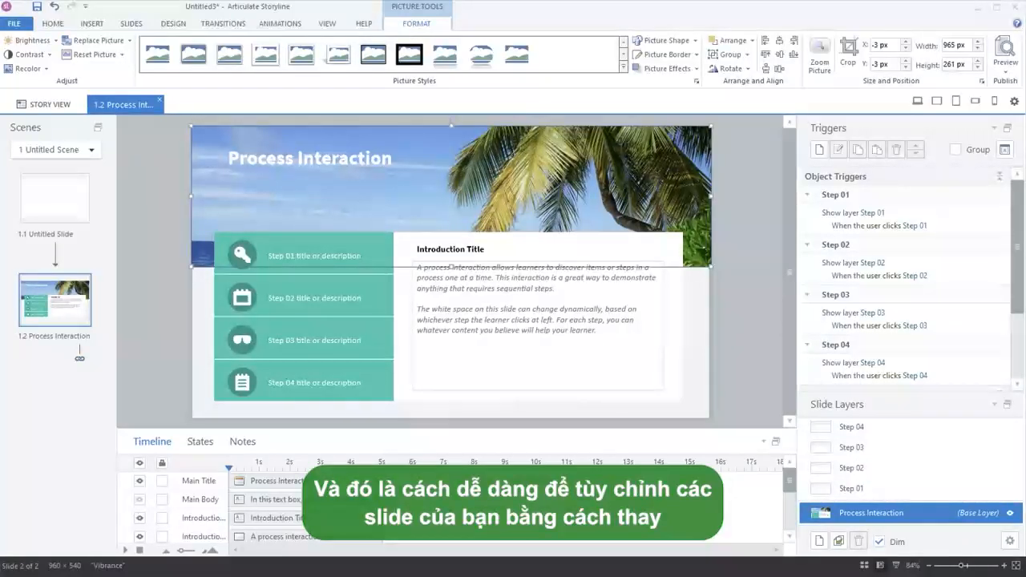
Step: Show the Main Body text again and preview the Process Interaction slide
click(140, 500)
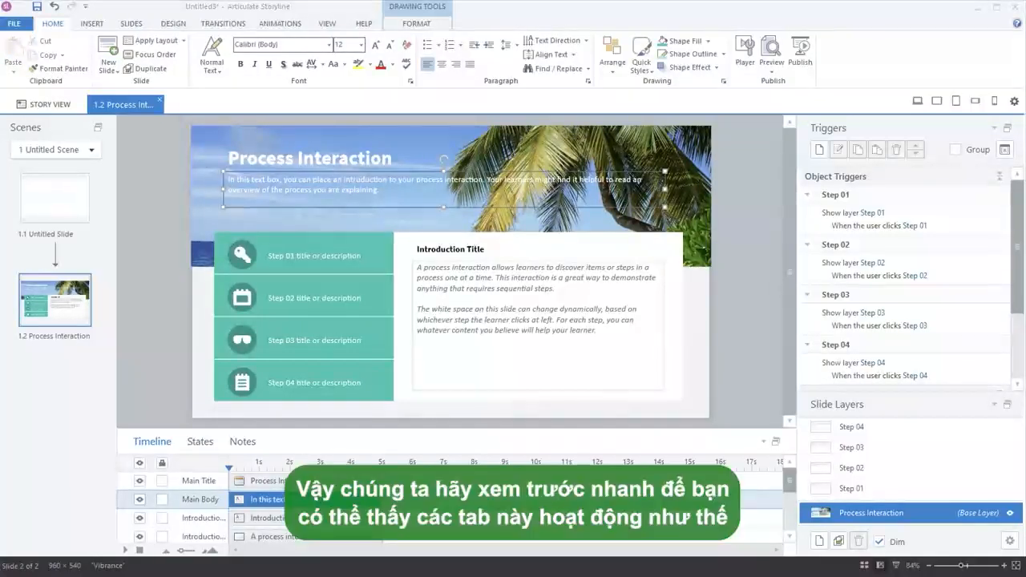
key(ctrl+F12)
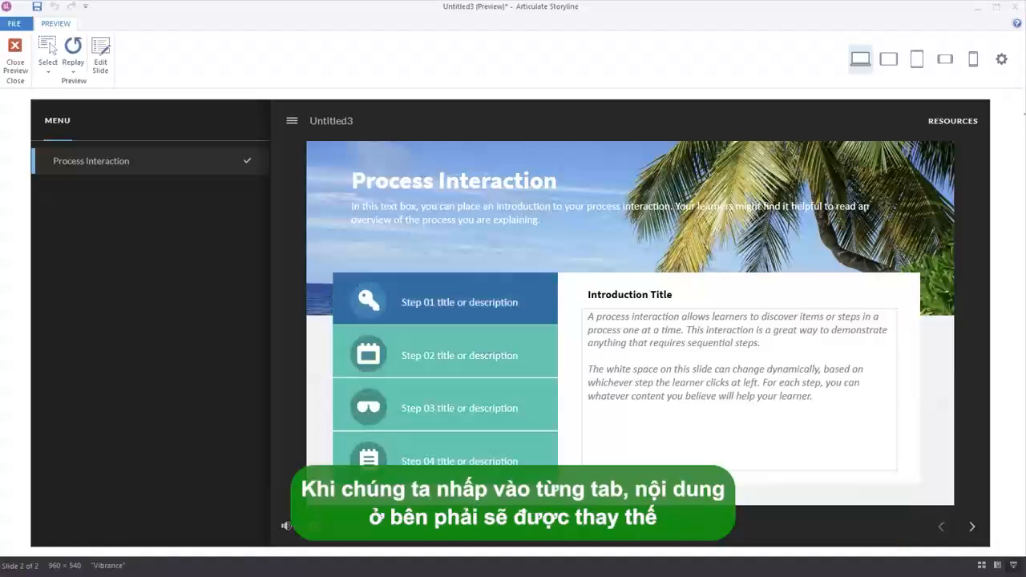
Step: Test the Step 01, Step 02 and Step 03 tabs in the process interaction preview and close the preview
click(445, 300)
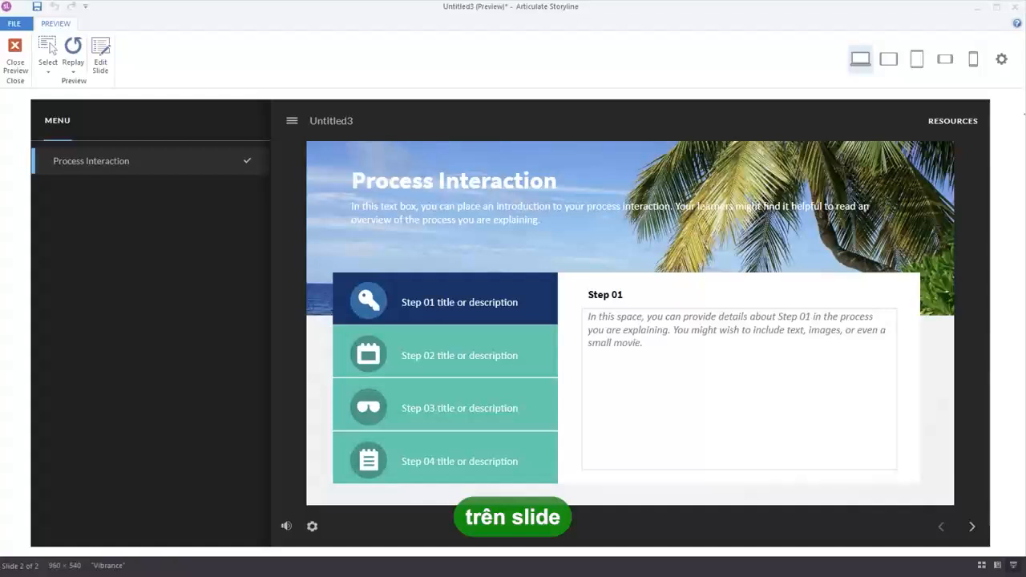
click(445, 351)
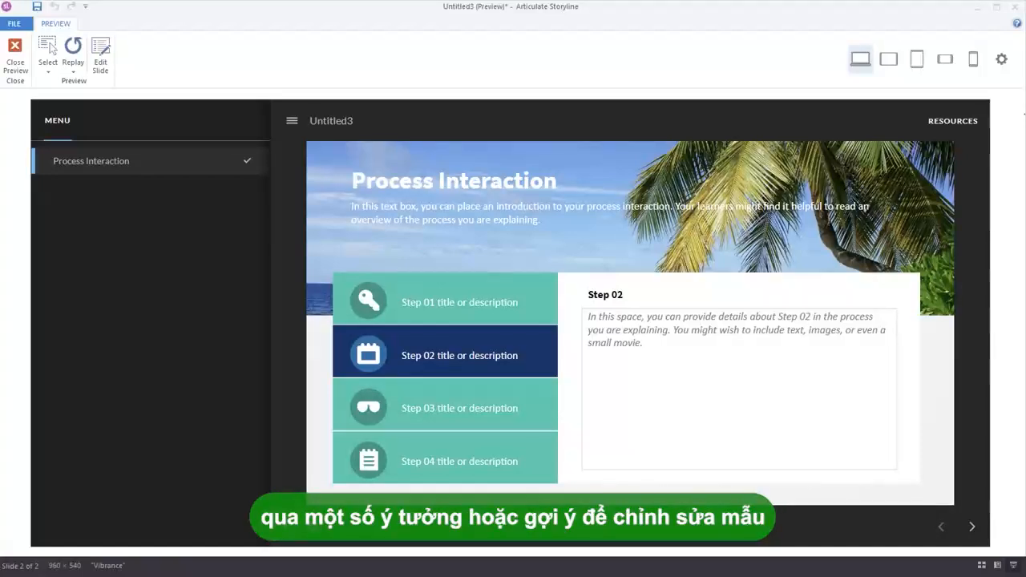
click(445, 405)
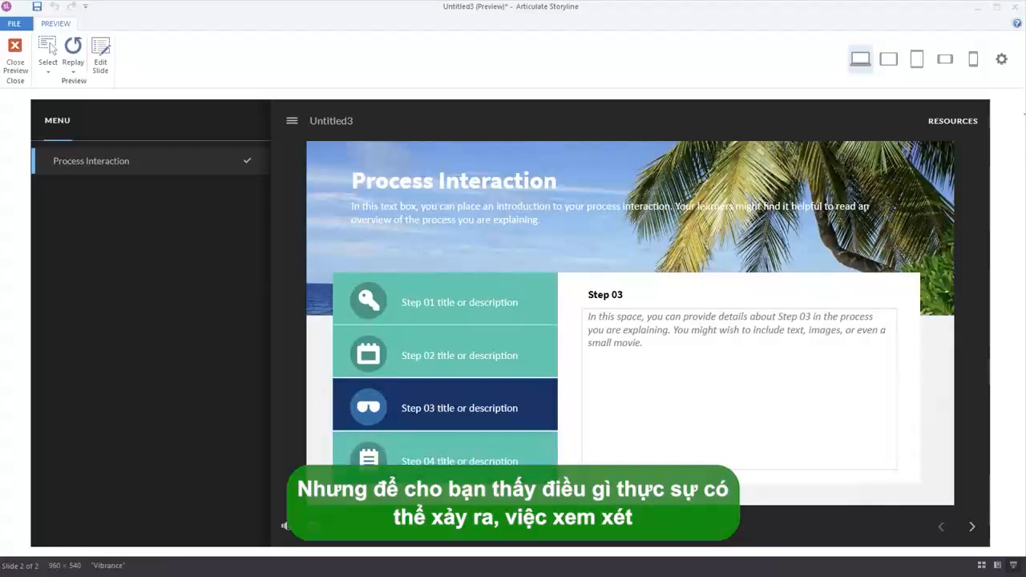
click(15, 57)
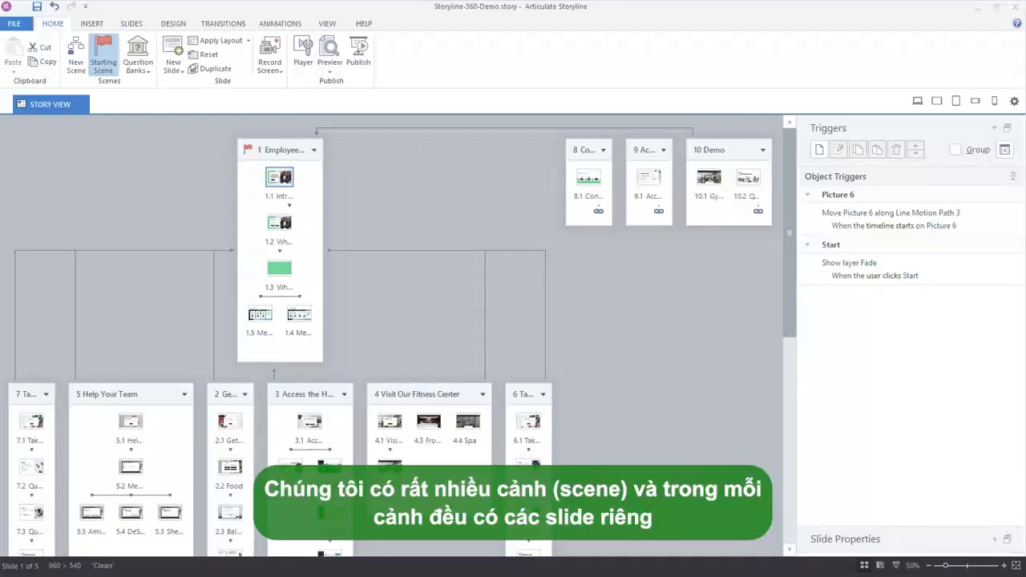
Step: Collapse scenes 1, 5 and 2 in the Storyline-360-Demo story view and select slide 3.1 Access the Health Portal
click(279, 223)
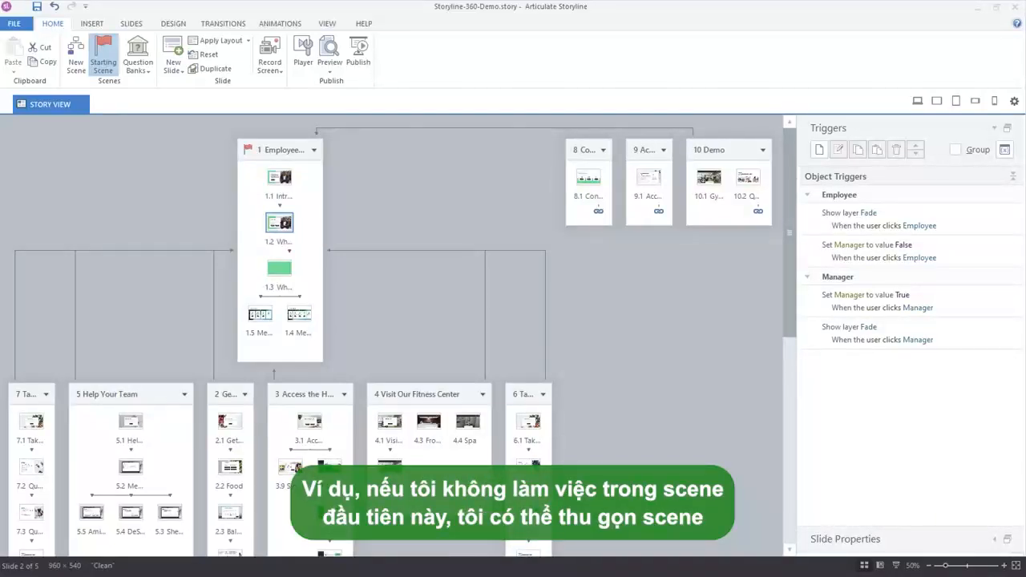
click(314, 150)
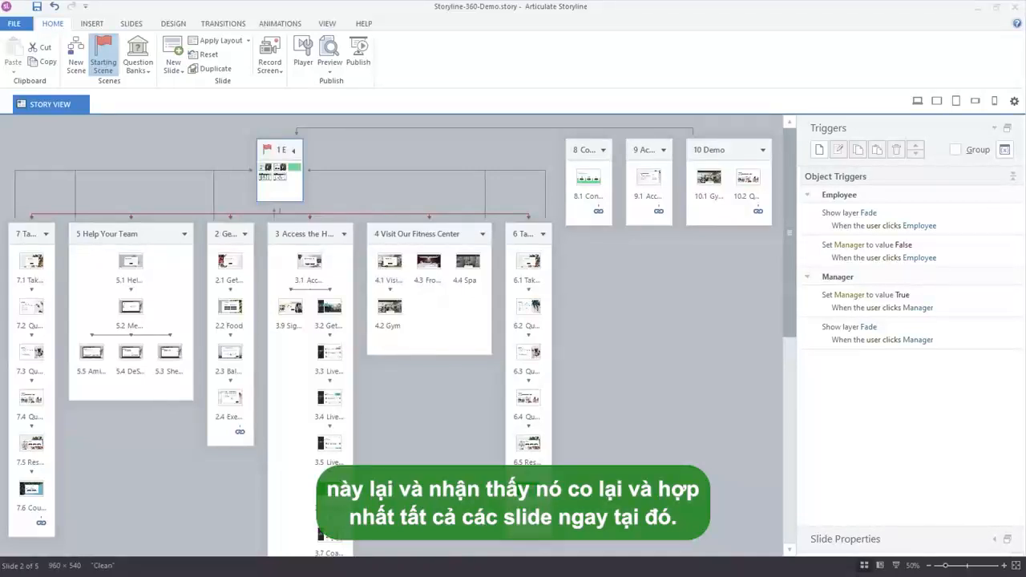
click(185, 234)
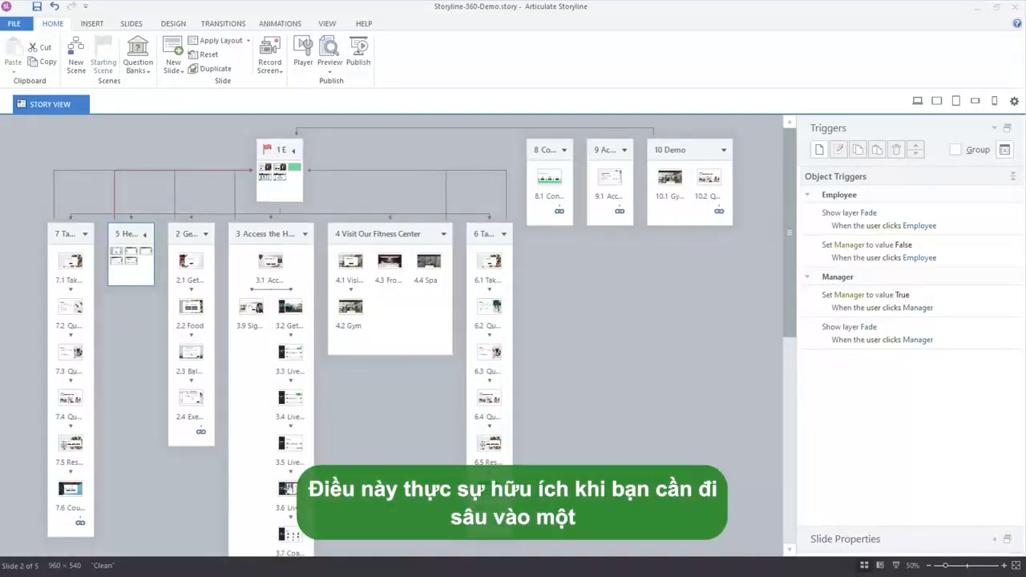
click(205, 235)
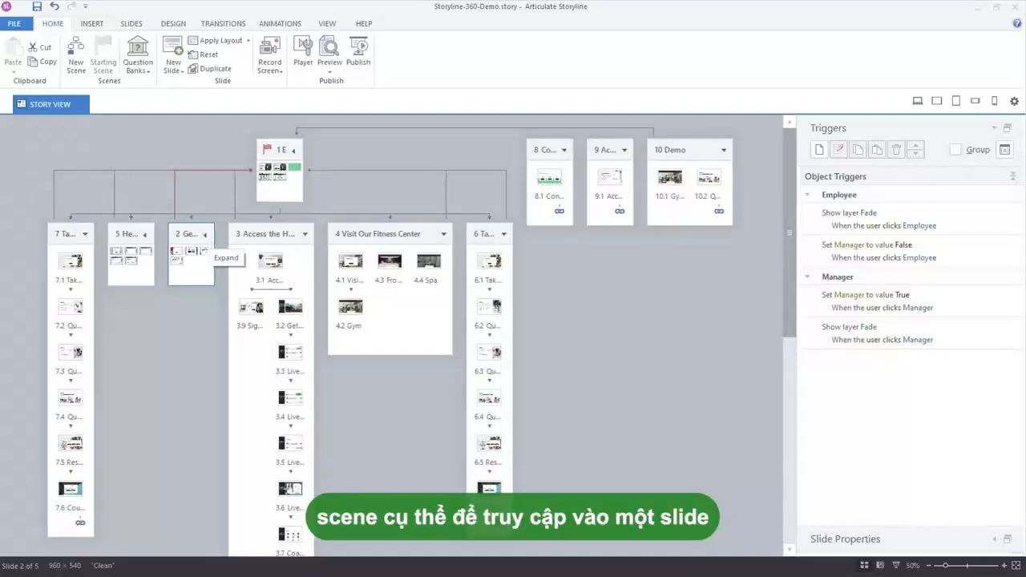
click(270, 262)
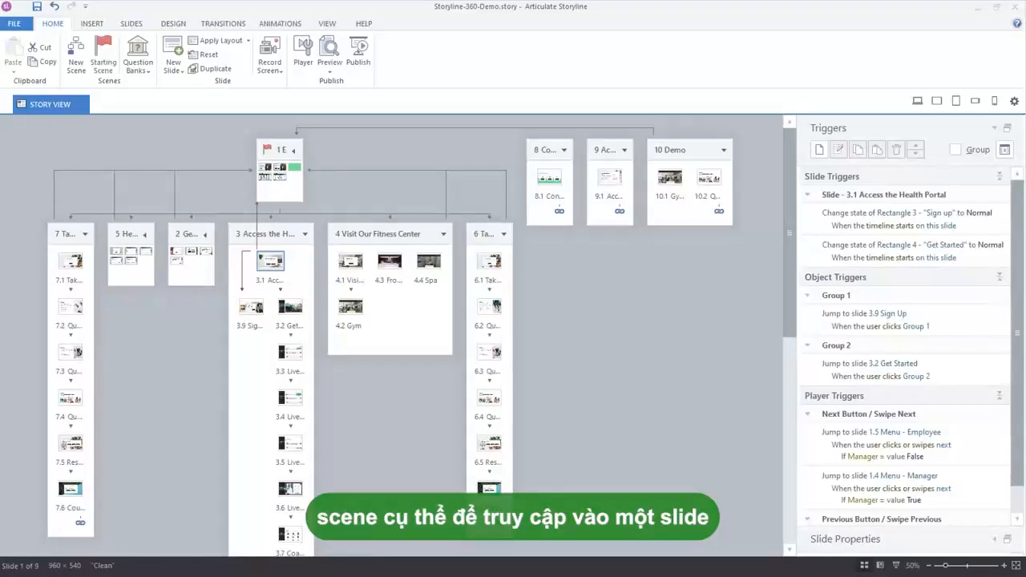
Step: Expand scene 1 again and compare the outgoing links of slides 1.5 Menu - Employee and 1.4 Menu - Manager
click(293, 149)
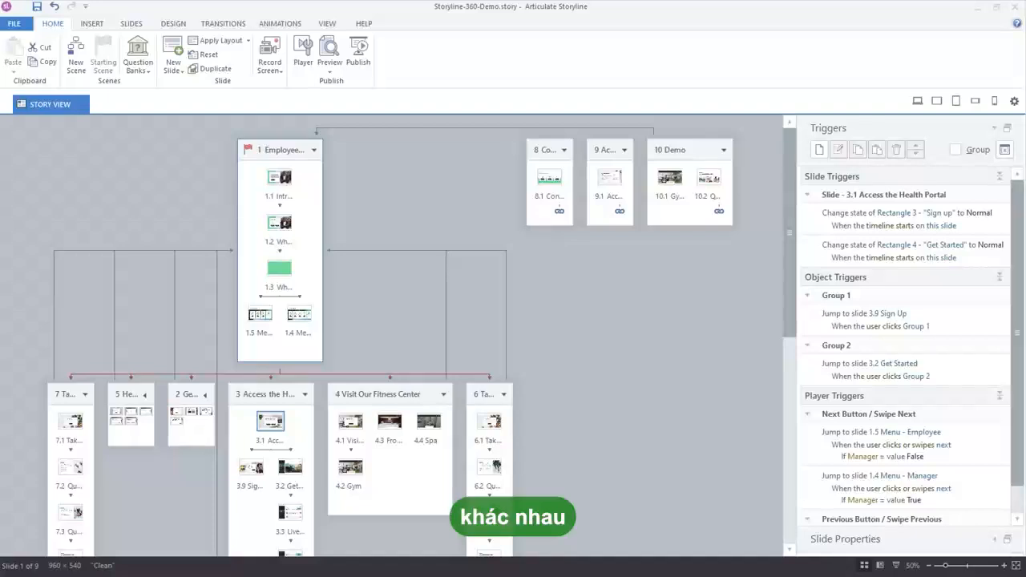
drag(946, 565, 959, 566)
drag(314, 550, 212, 550)
click(276, 392)
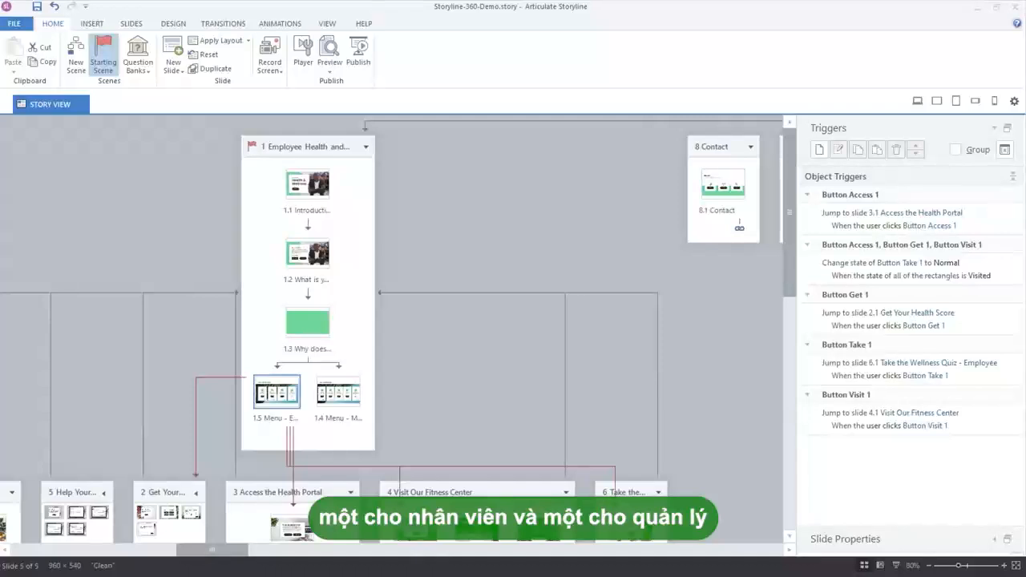
click(338, 391)
scroll(339, 392, down, 3)
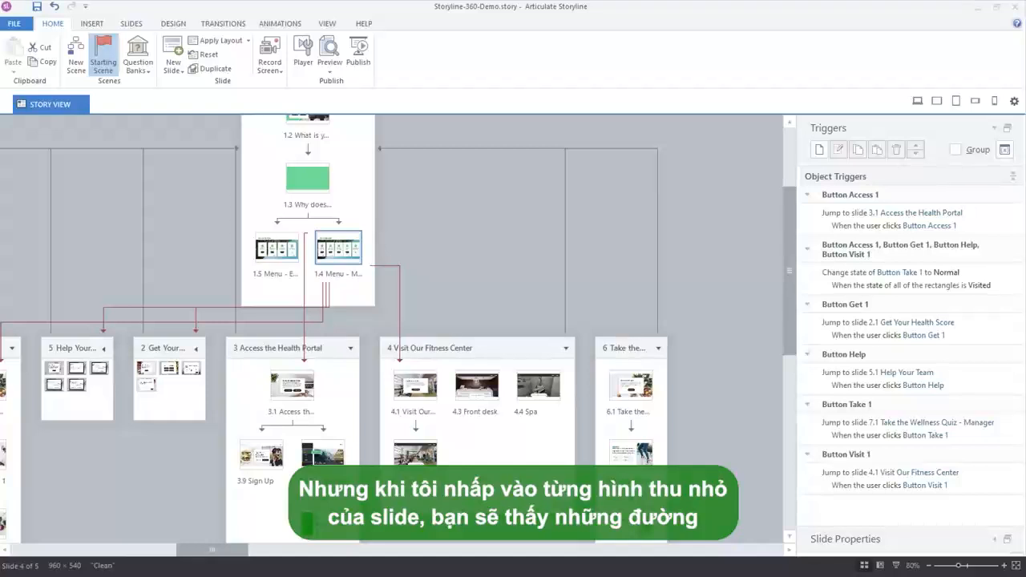
click(277, 246)
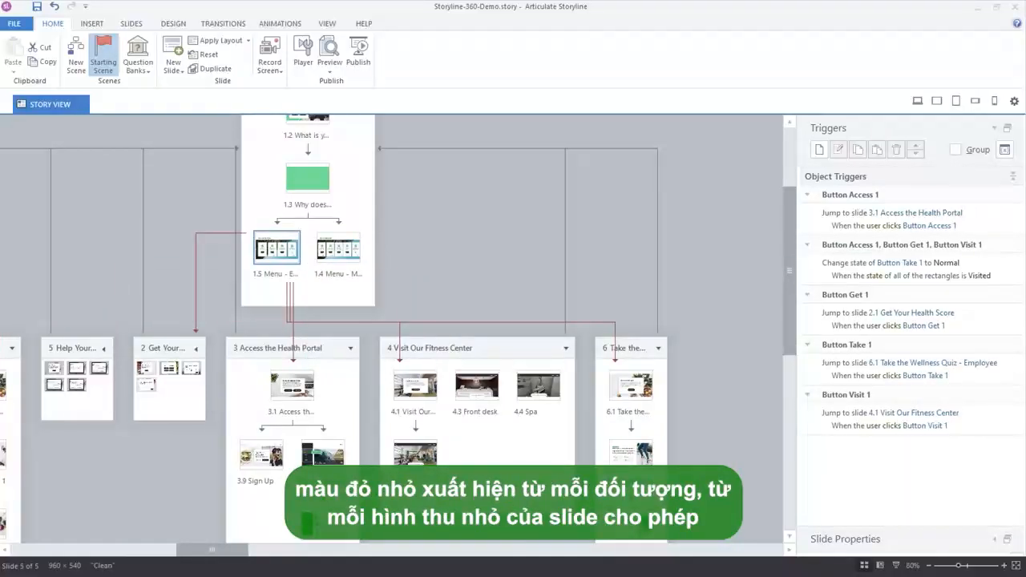
Step: Inspect the triggers behind slide 1.5's links to 2.1 Get Your Health Score and 4.1 Visit Our Fitness Center without changing them
double_click(195, 281)
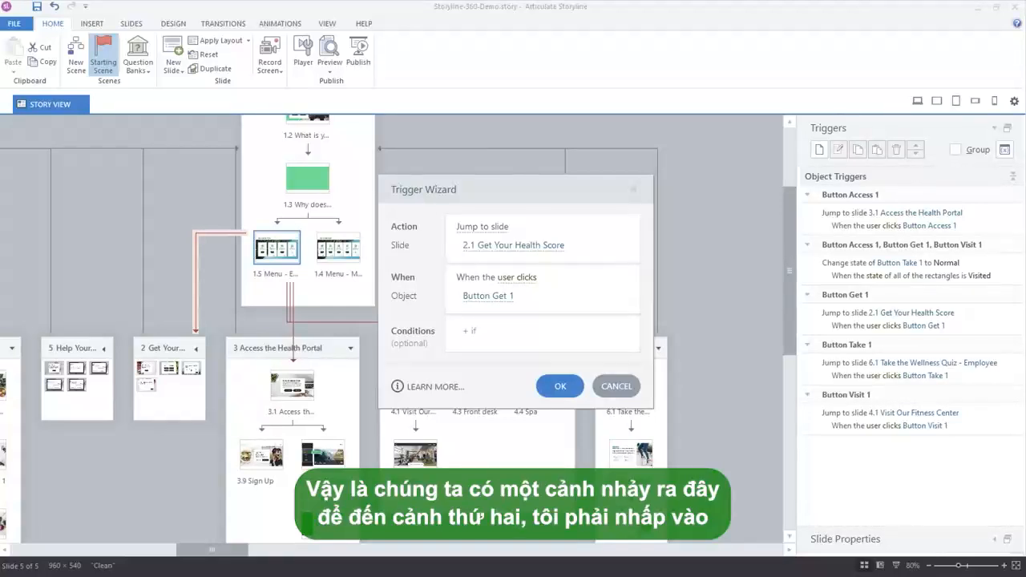
click(617, 386)
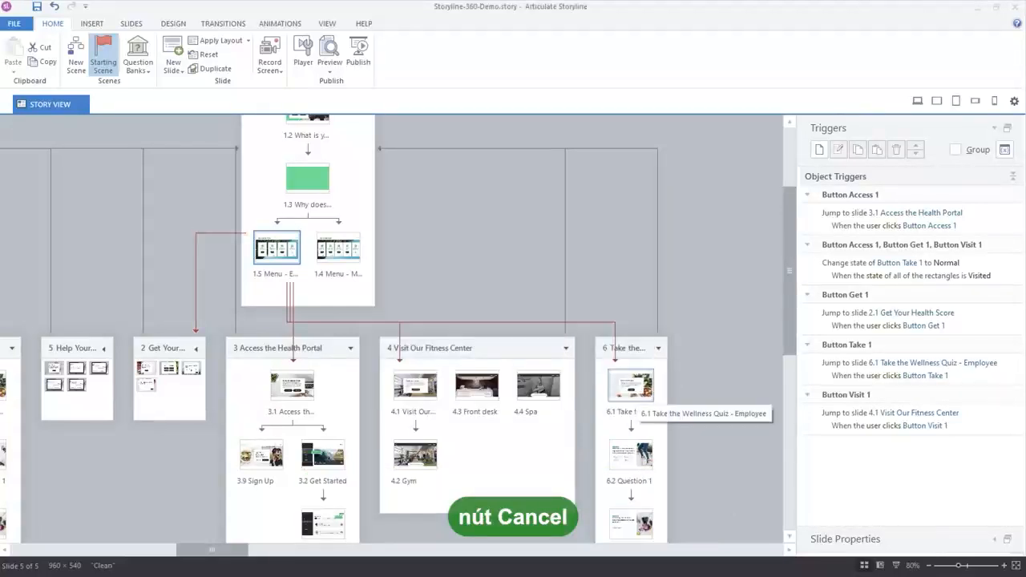
click(277, 248)
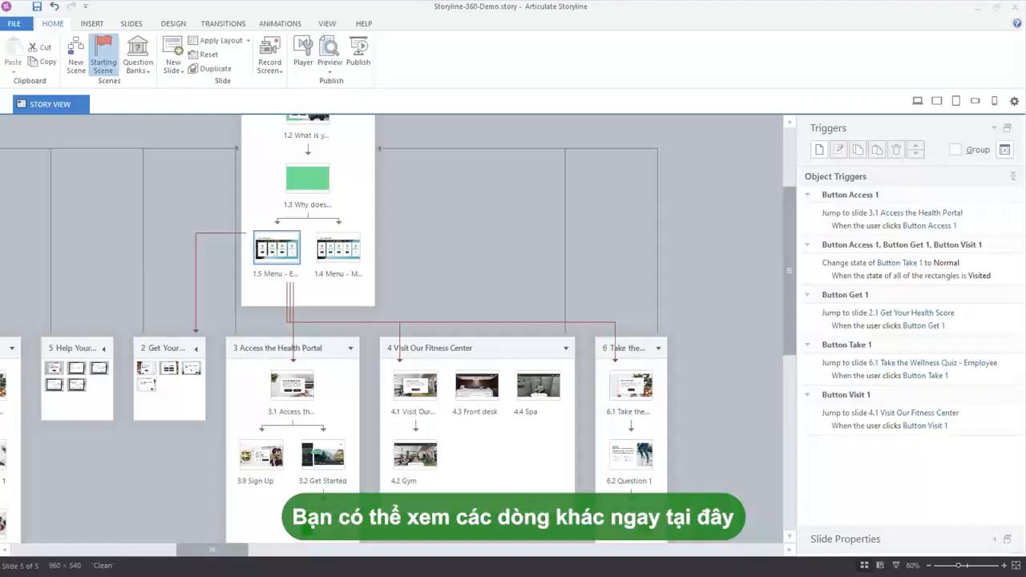
key(Escape)
click(277, 248)
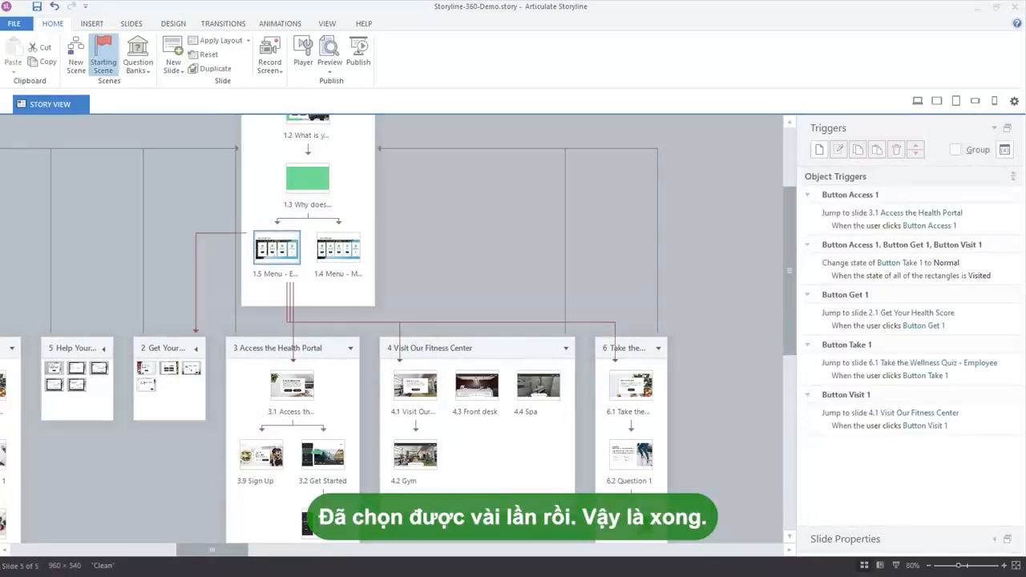
double_click(399, 341)
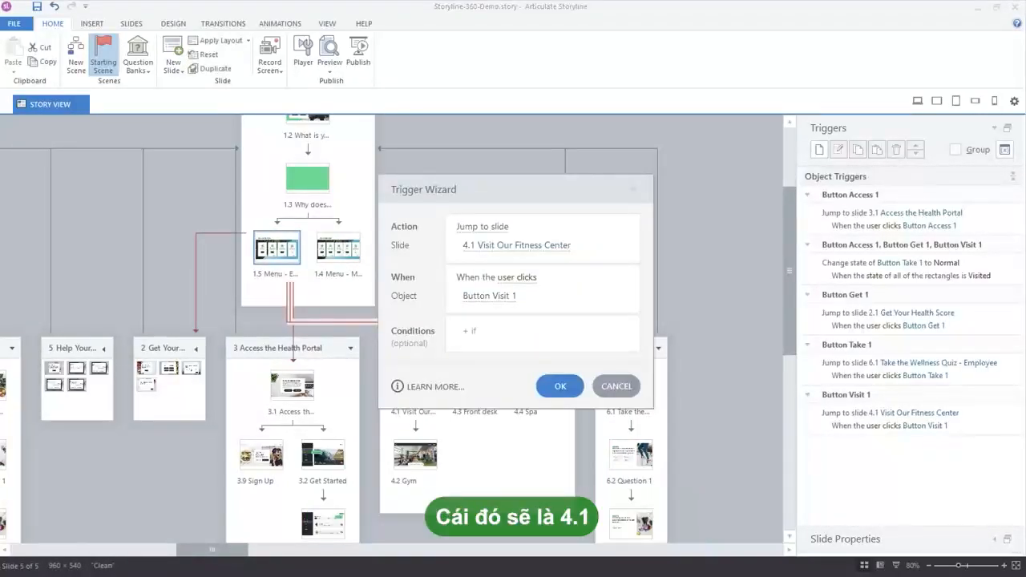
click(616, 386)
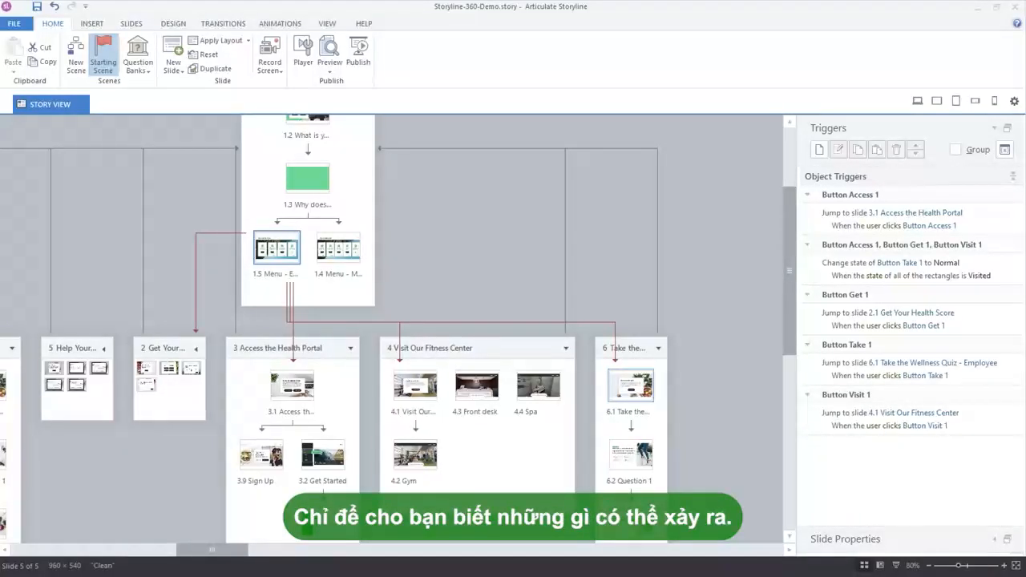
Step: Preview the Employee Health & Wellness course and expand and collapse its menu sidebar
click(330, 52)
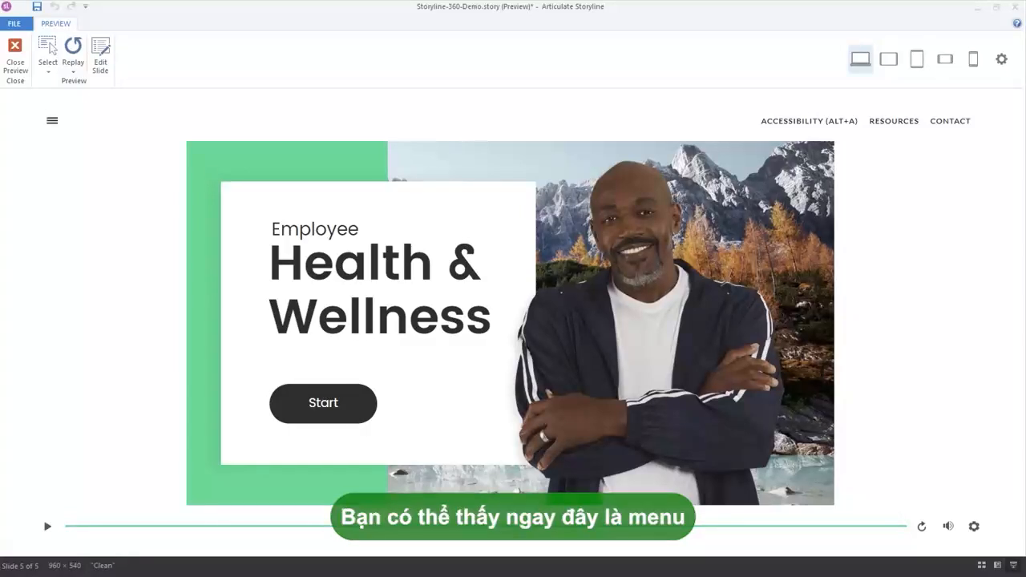
click(52, 120)
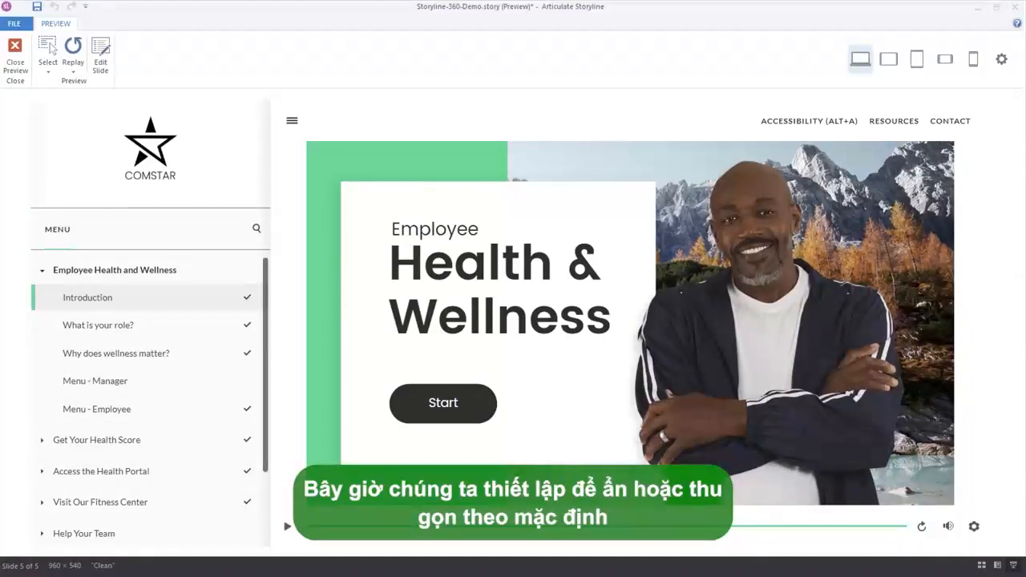
click(292, 120)
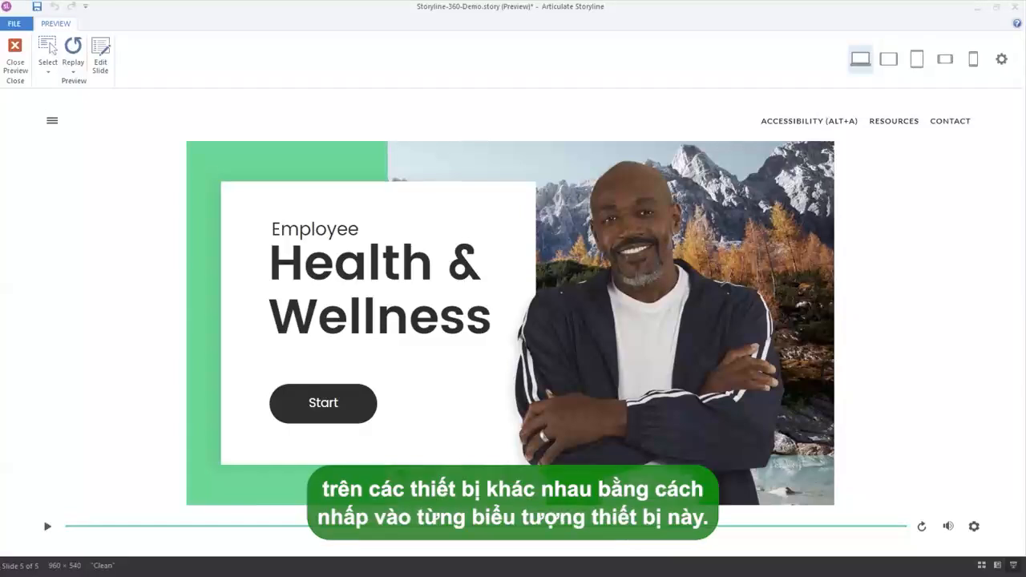
Step: Check the course preview on a landscape and portrait tablet and on a phone in both orientations
click(888, 58)
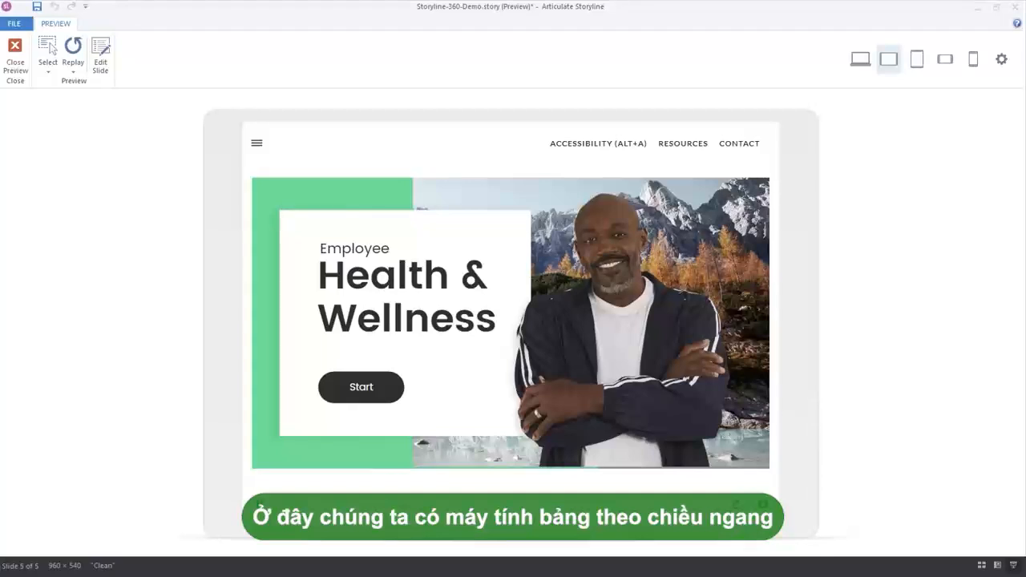
click(916, 59)
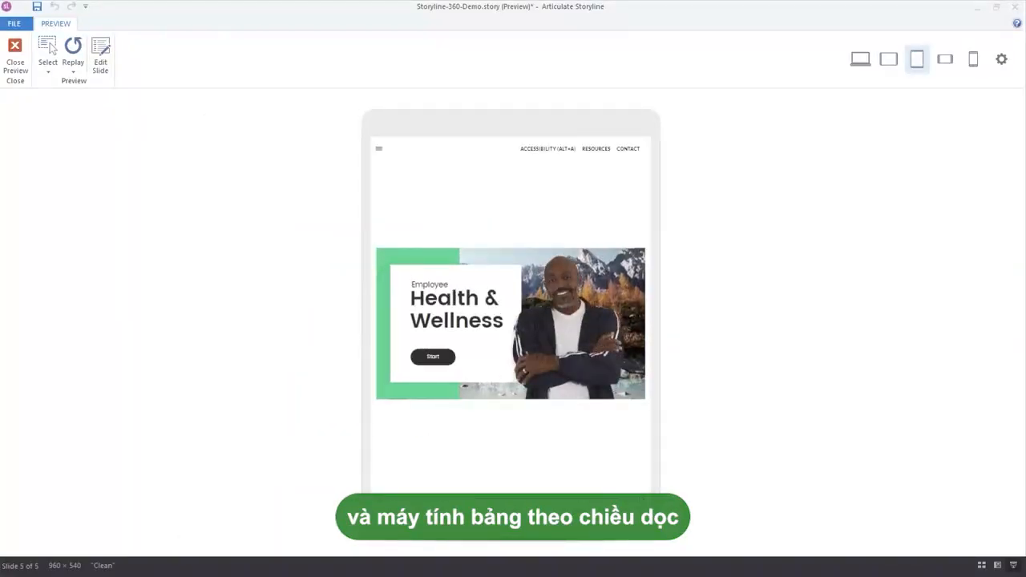
click(945, 59)
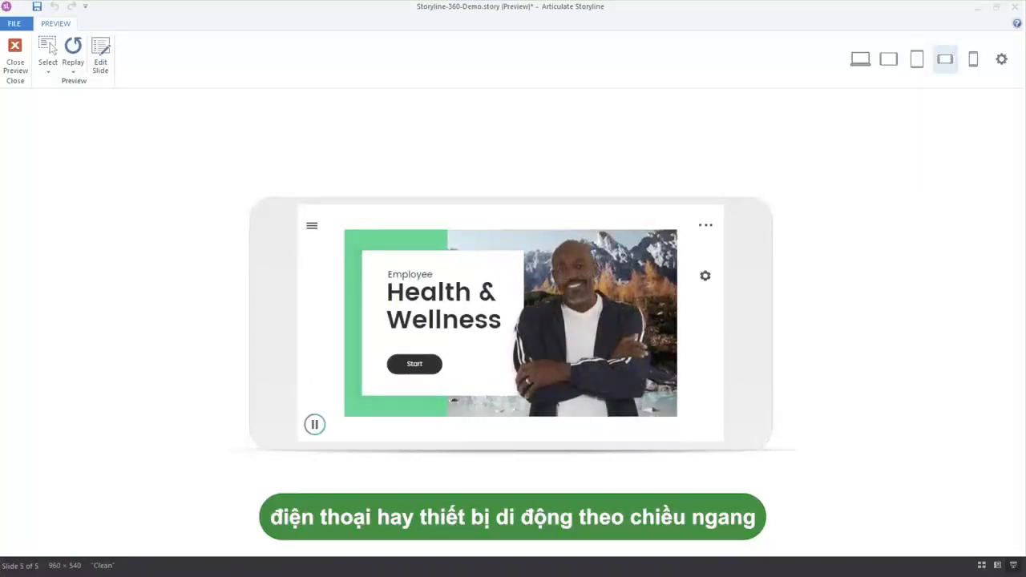
click(974, 58)
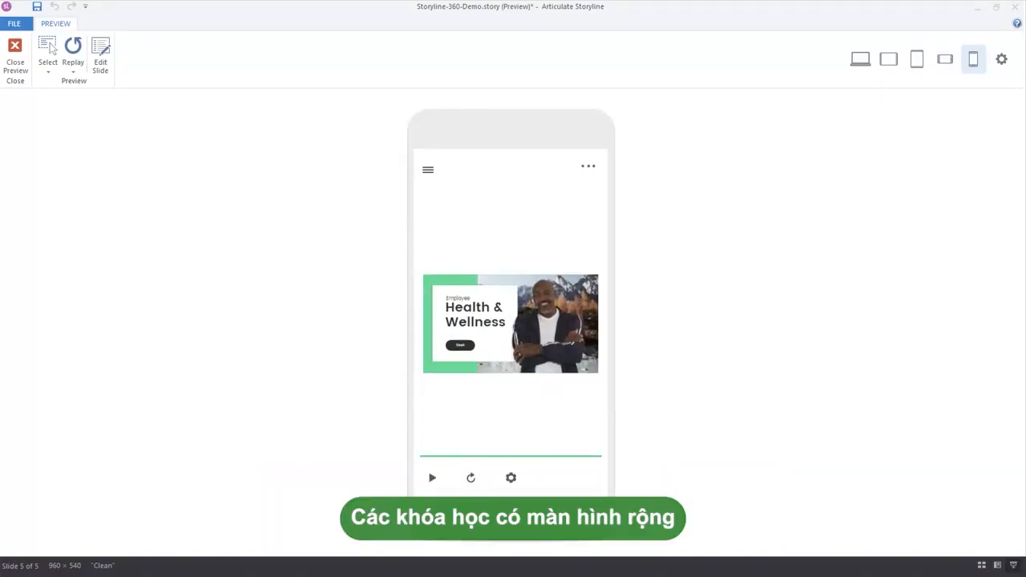
click(945, 58)
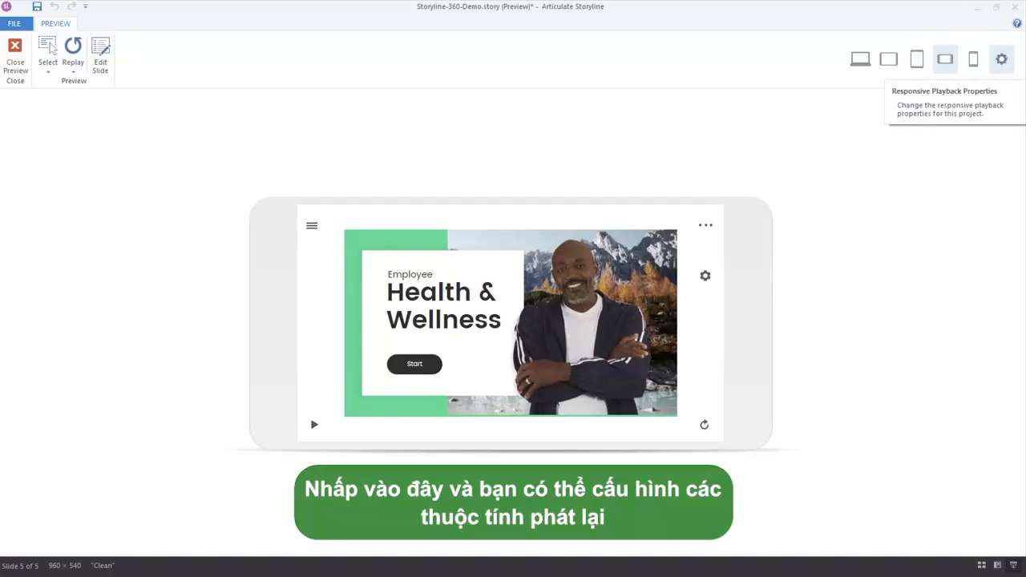
Step: Set the responsive playback of both tablets and phones to Landscape Only
click(1001, 58)
drag(513, 222, 568, 87)
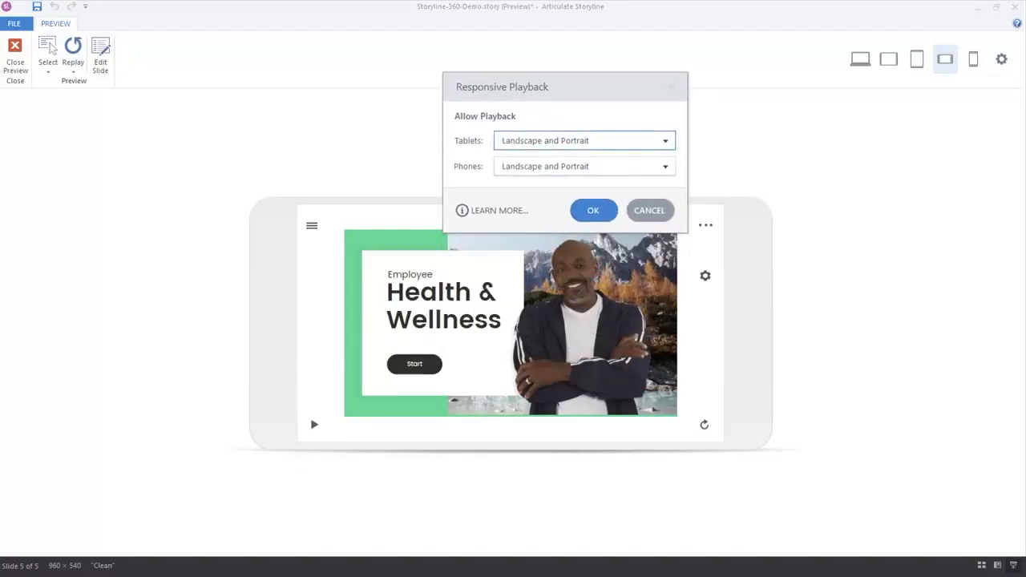
click(665, 140)
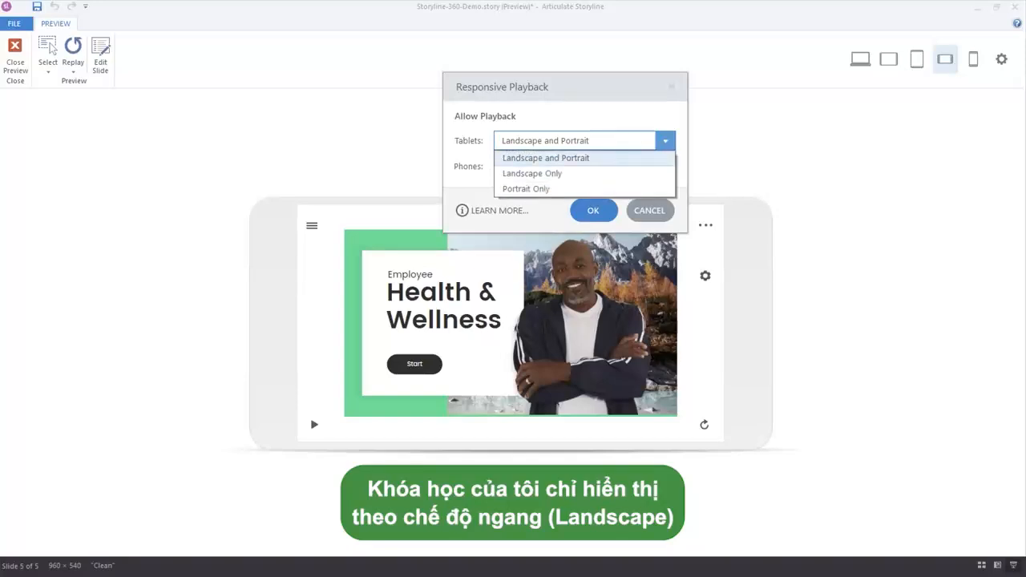
click(532, 173)
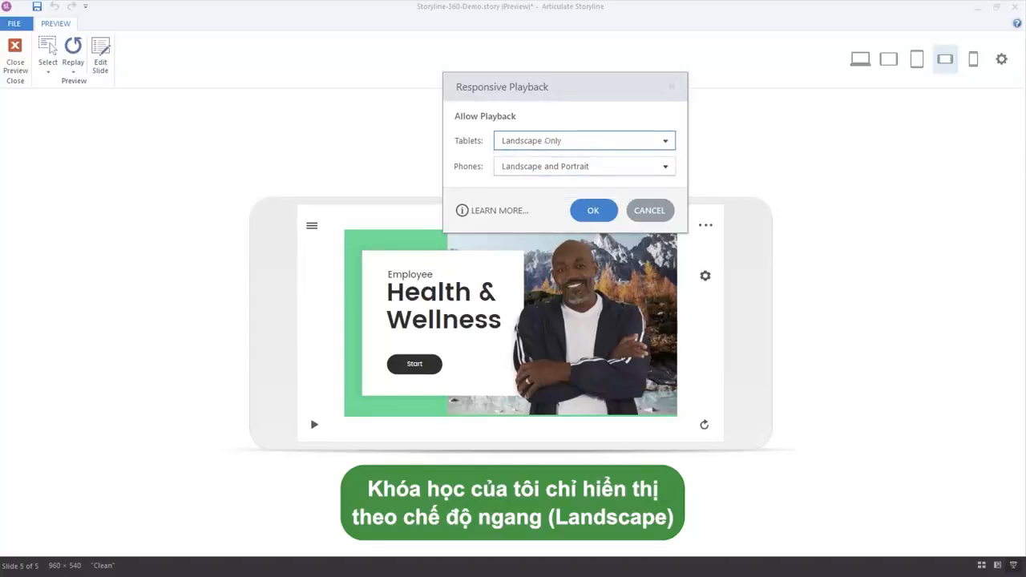
click(665, 166)
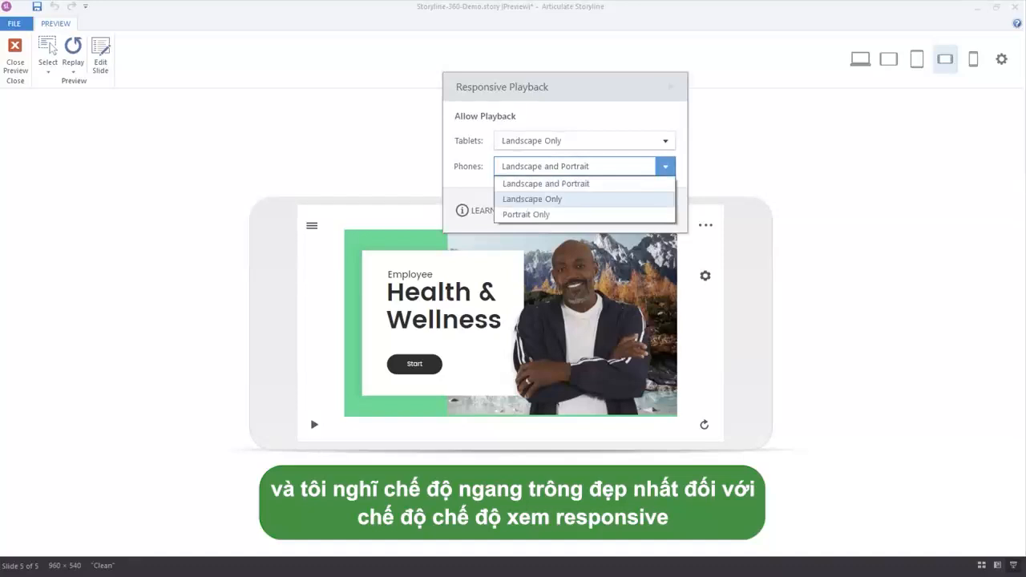
click(533, 199)
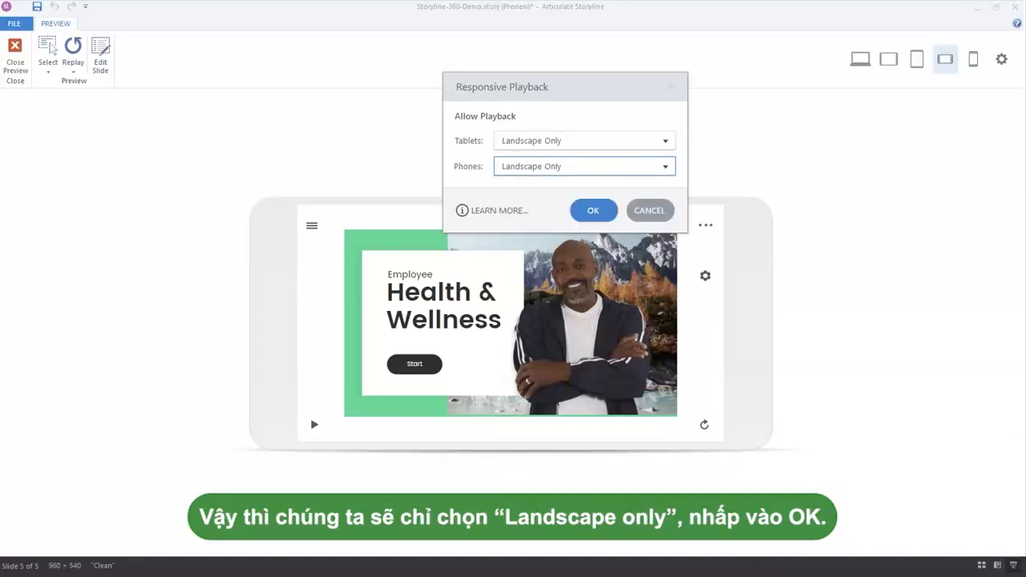
key(Return)
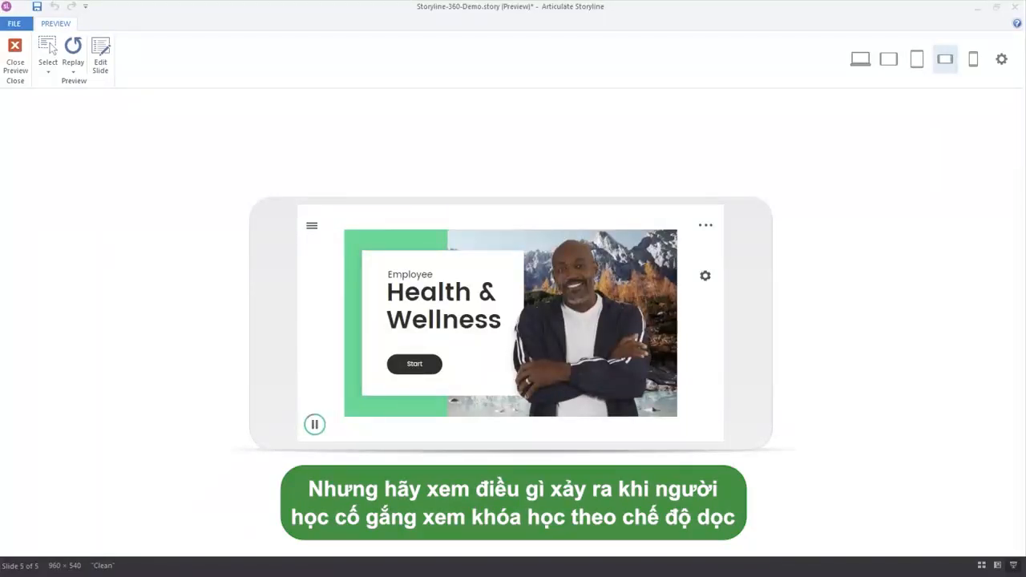
Step: Check the course in the portrait phone preview and return to the desktop preview
click(973, 58)
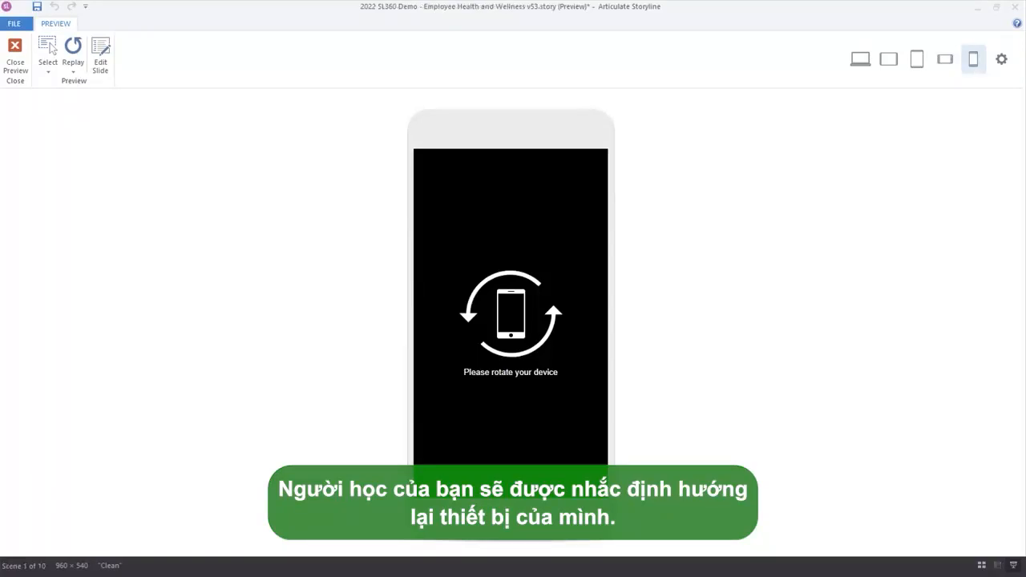
click(860, 59)
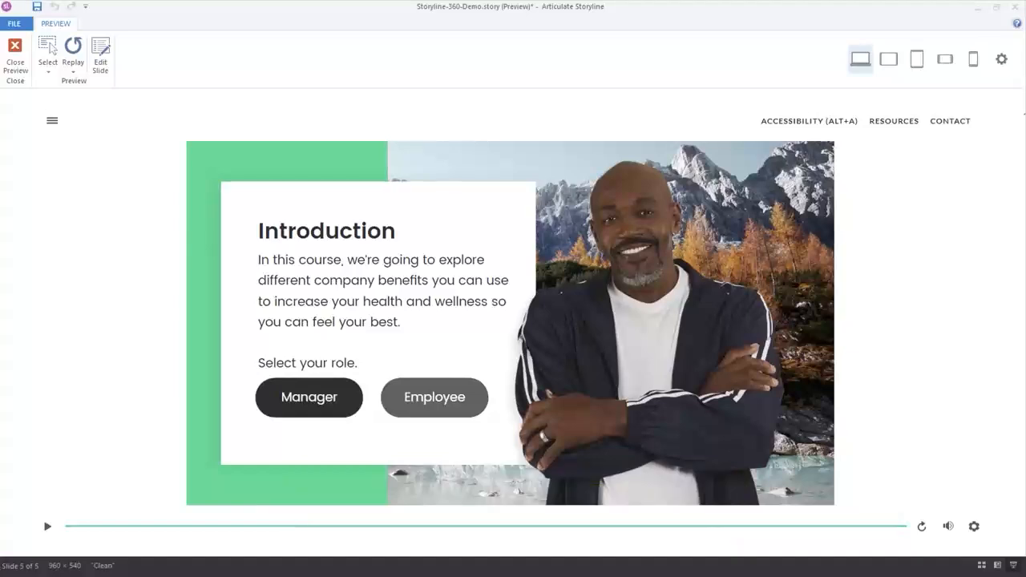
Step: Choose the Employee role, view the Improved health, Increase in happiness and More connected benefits, and continue to the employee menu
click(434, 397)
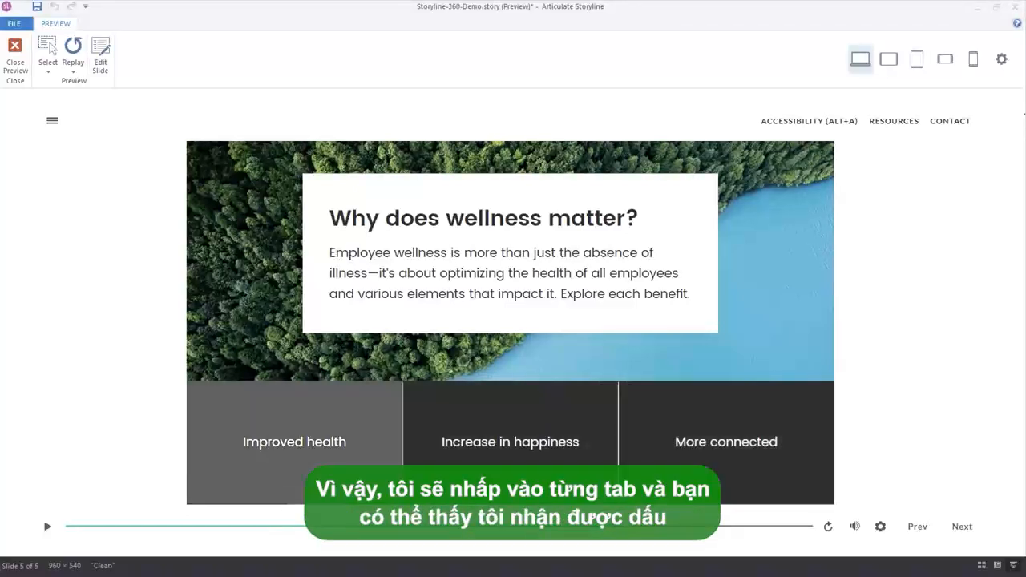
click(295, 442)
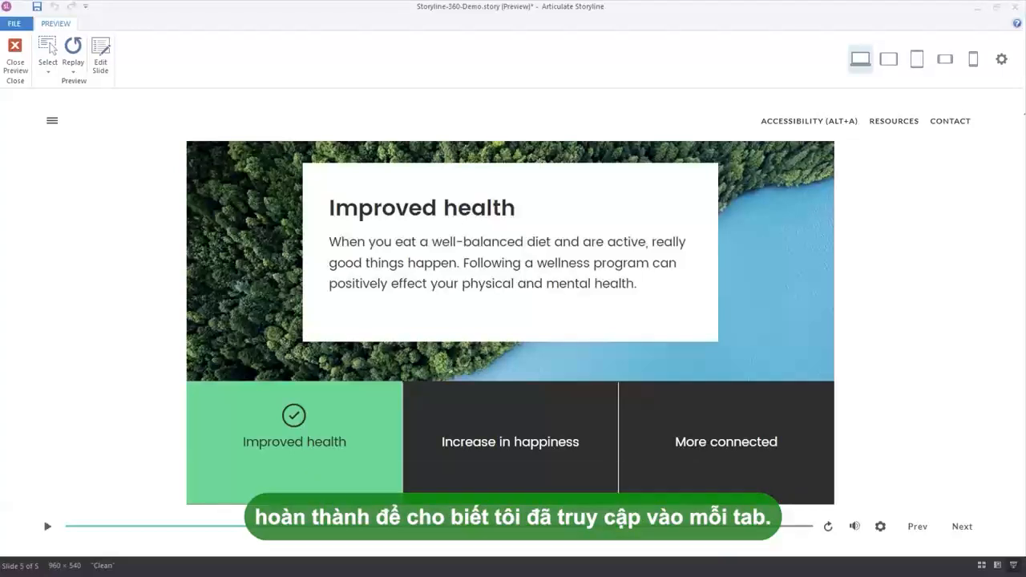
click(510, 442)
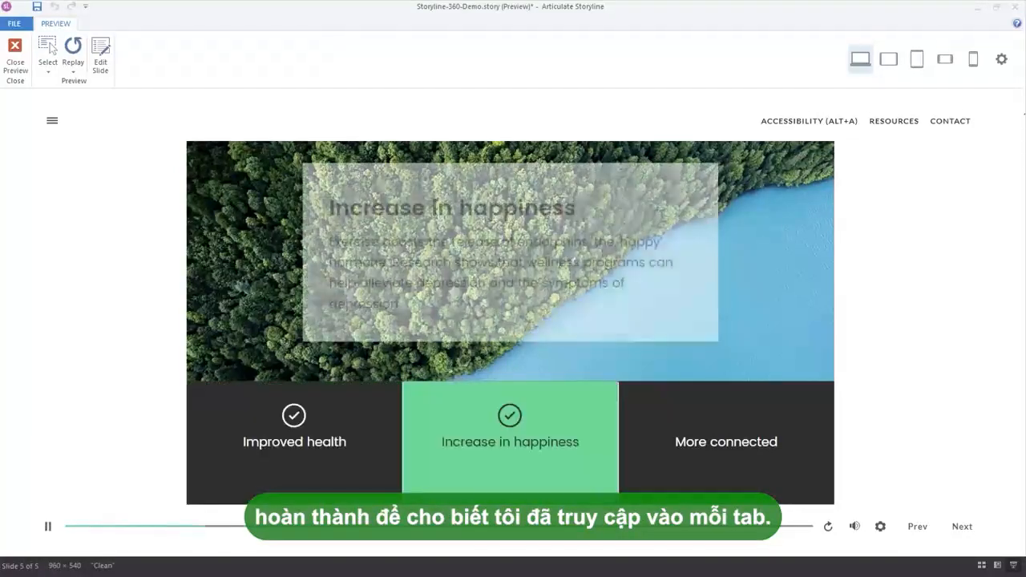
click(726, 442)
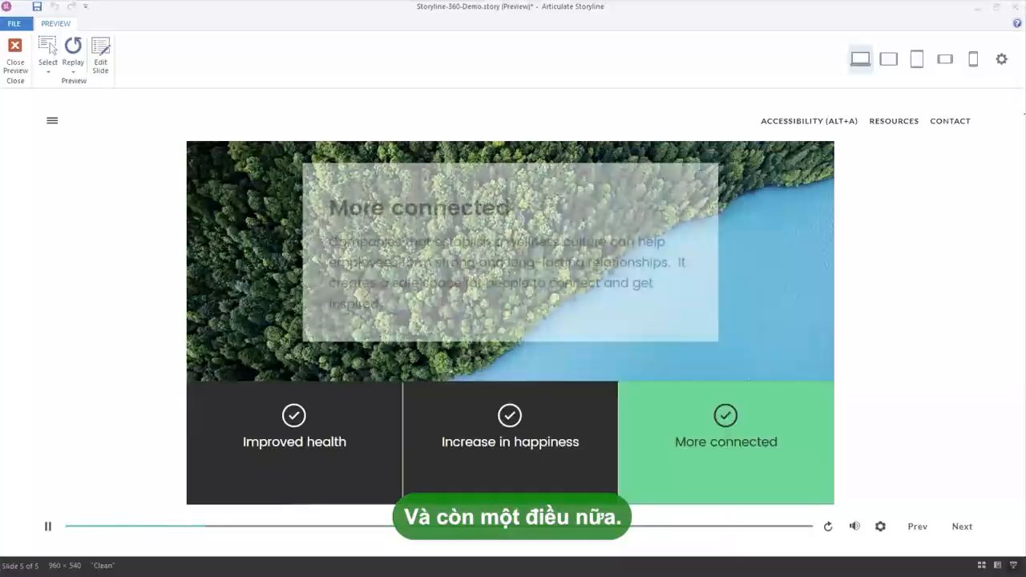
click(962, 526)
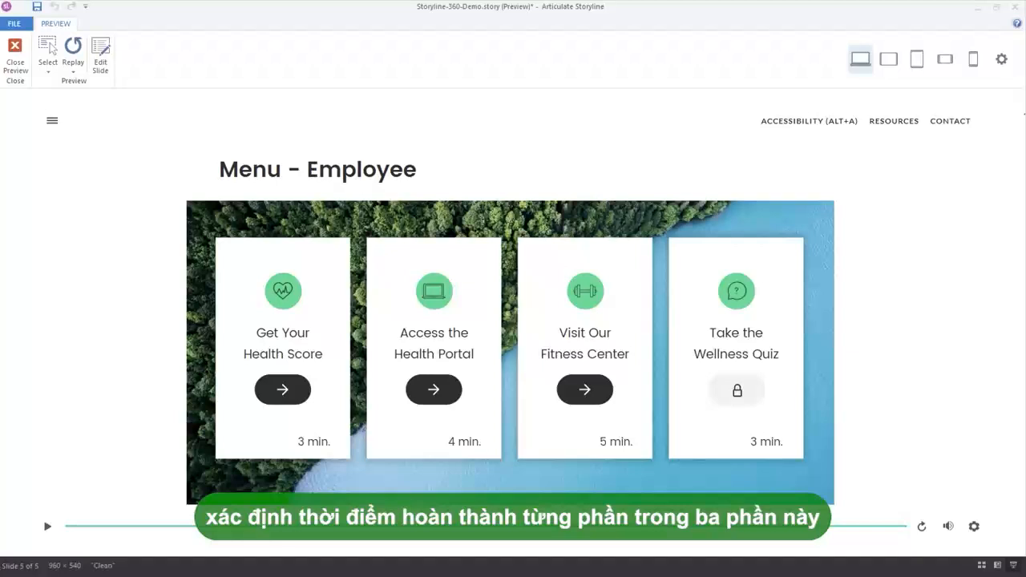
Step: Start the Get Your Health Score module and answer the healthy eating question with Most of the week
click(282, 390)
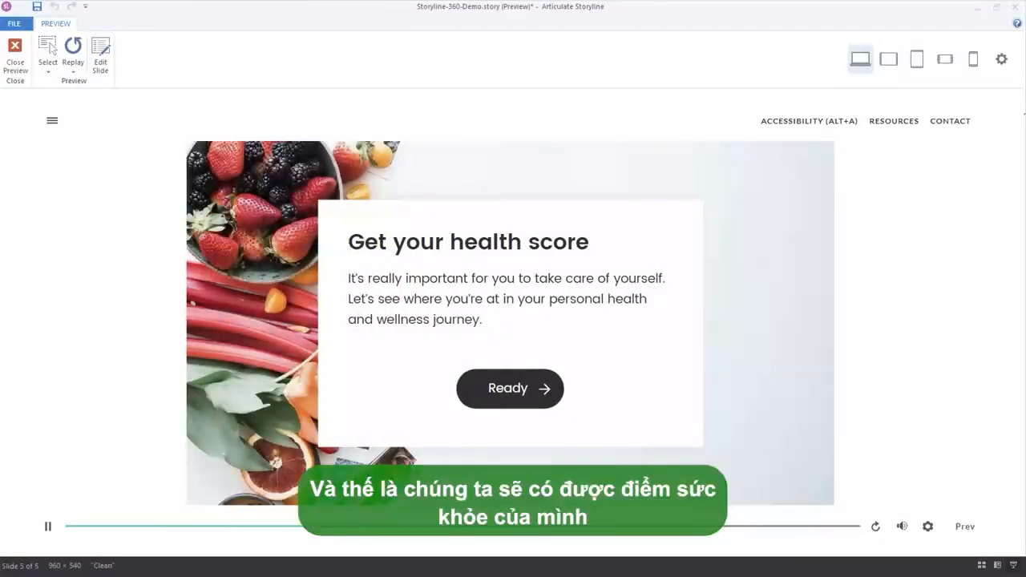
click(510, 389)
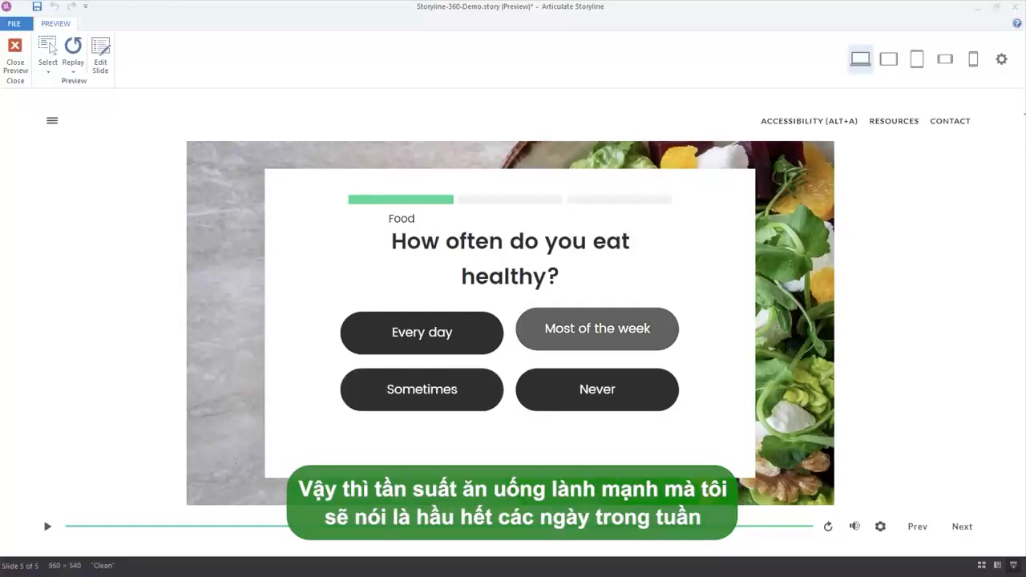
click(597, 329)
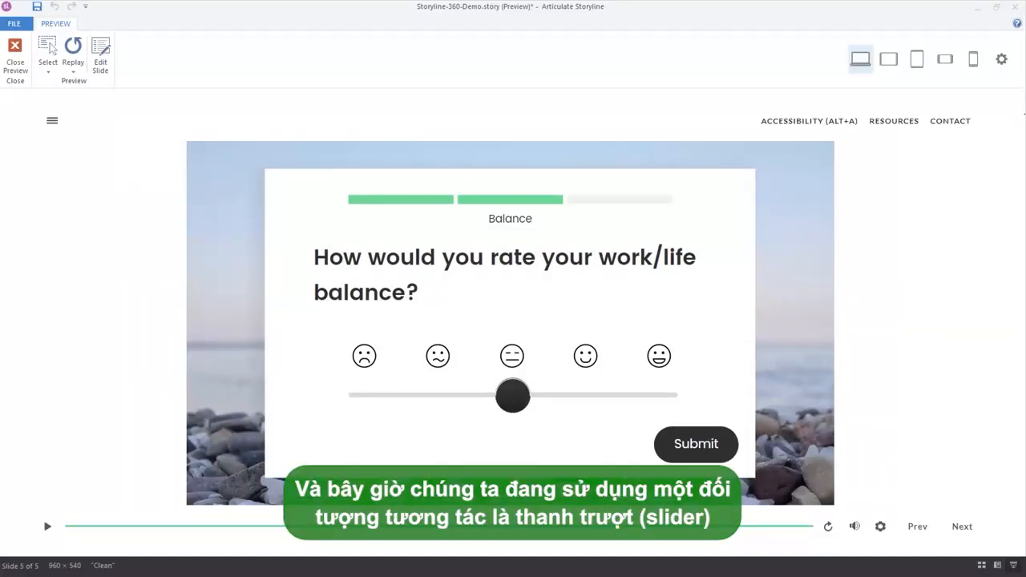
Step: Try different ratings on the work/life balance slider, set it to Not good and submit the answer
key(Left)
key(Left)
key(Right)
key(Right)
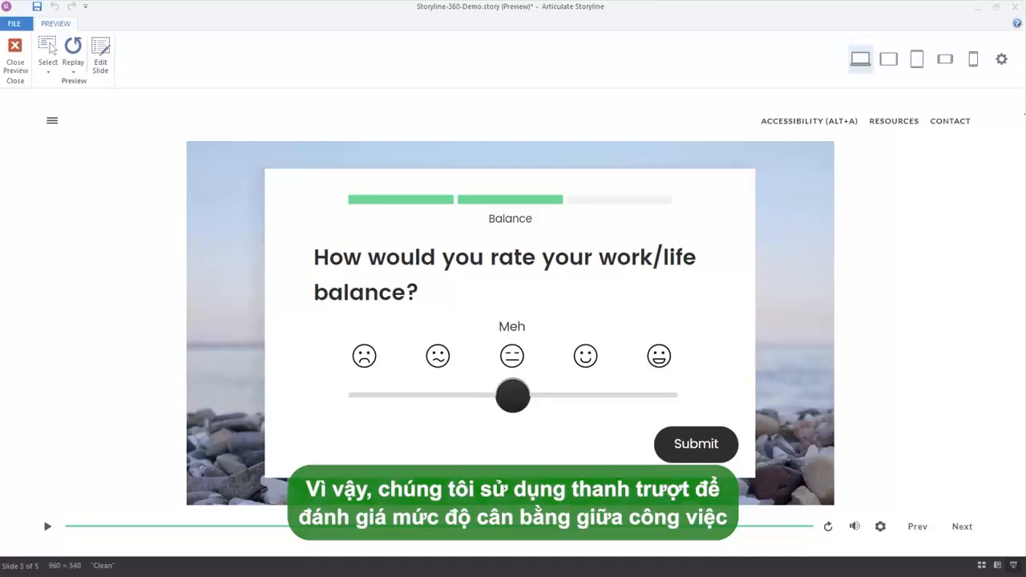
key(Right)
key(Right)
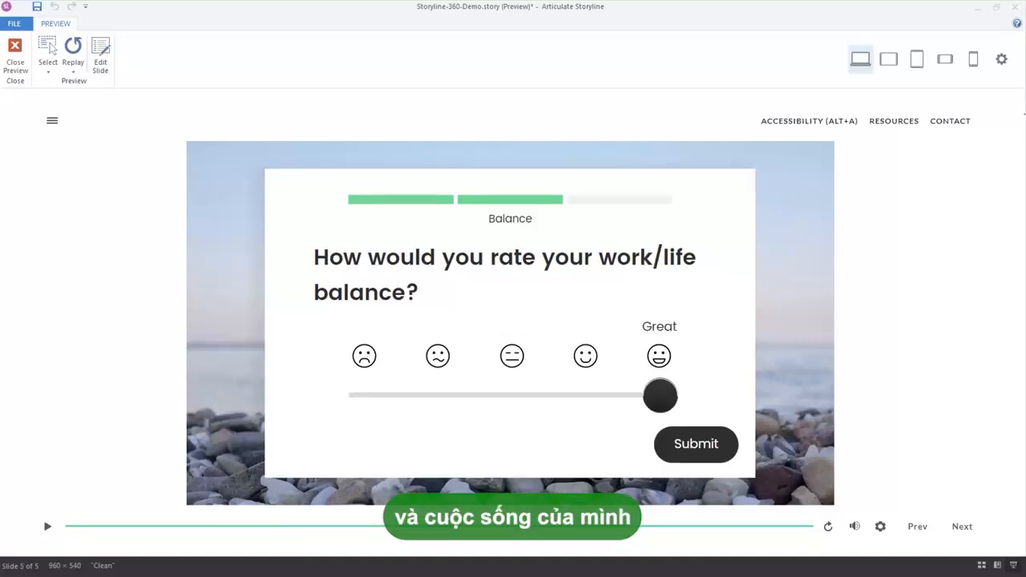
key(Left)
key(Left)
key(Left)
key(Right)
key(Right)
key(Right)
key(Left)
key(Left)
key(Left)
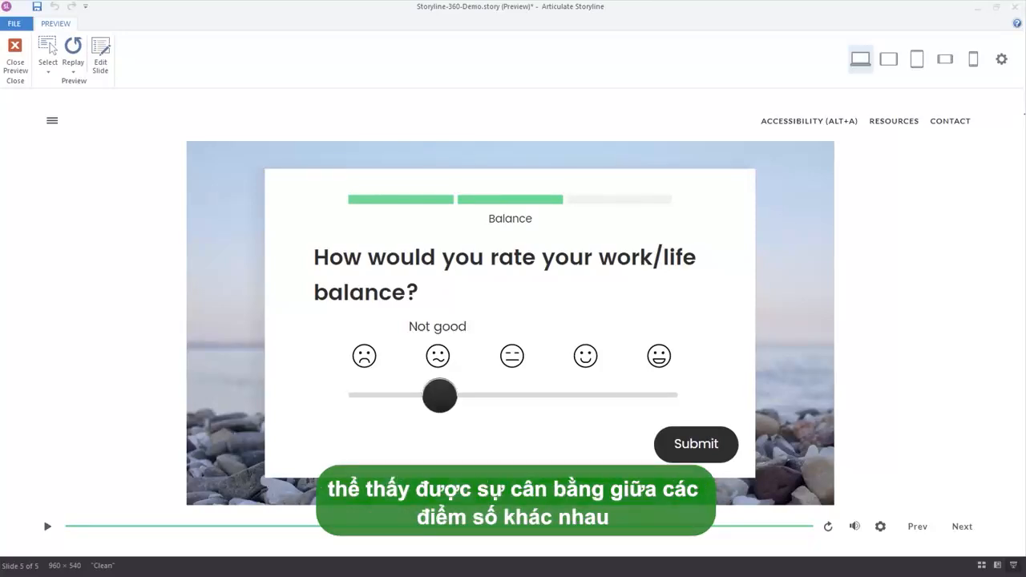
click(696, 444)
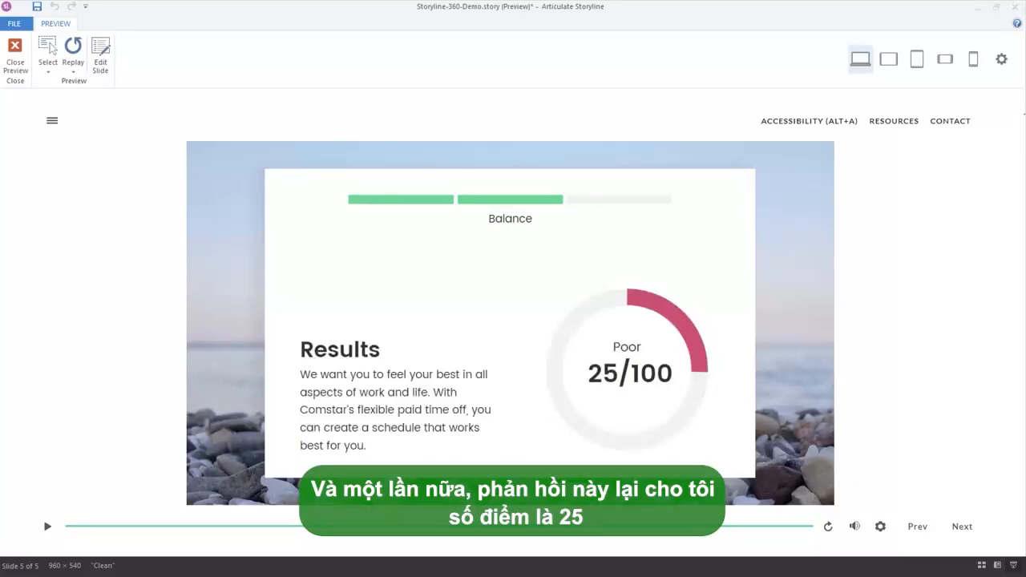
Step: Answer the exercise question with 3 days, submit it and return to the employee menu
click(962, 527)
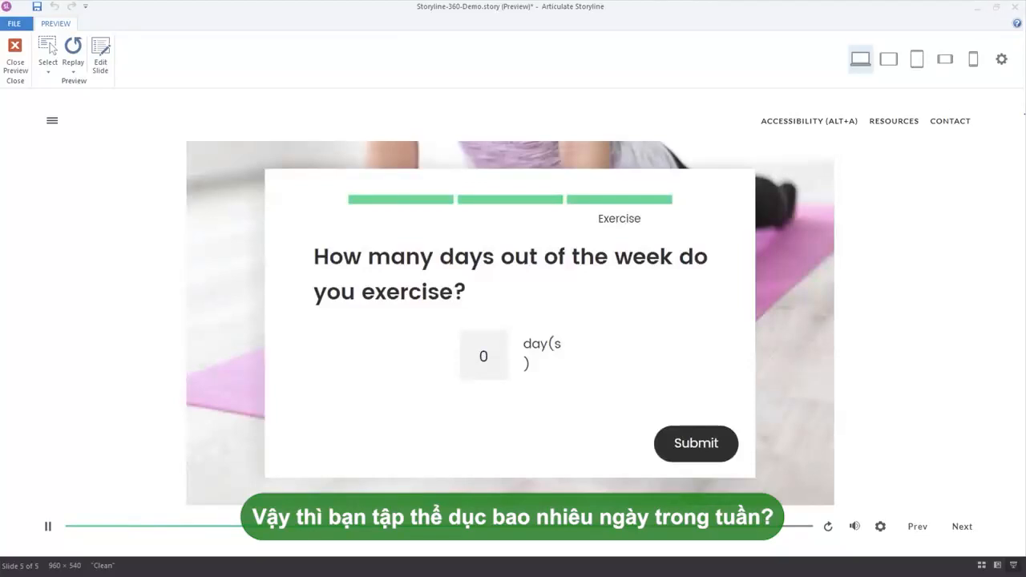
text(3)
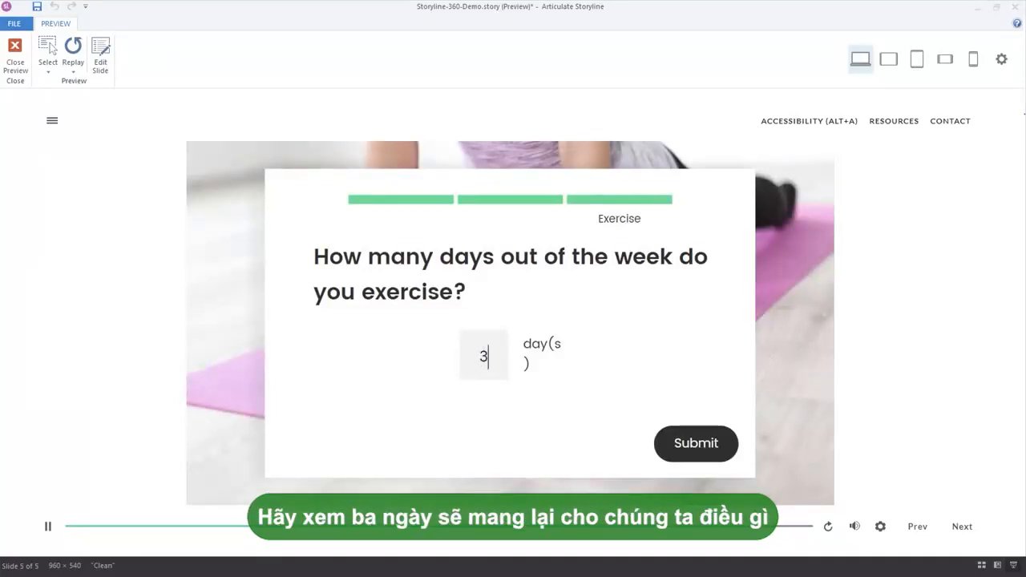
click(696, 444)
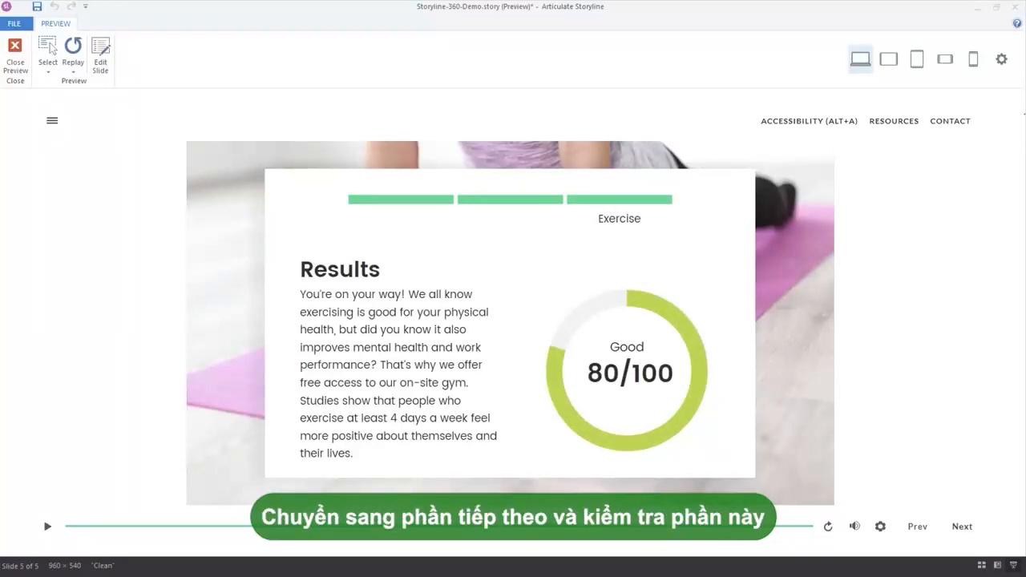
click(962, 526)
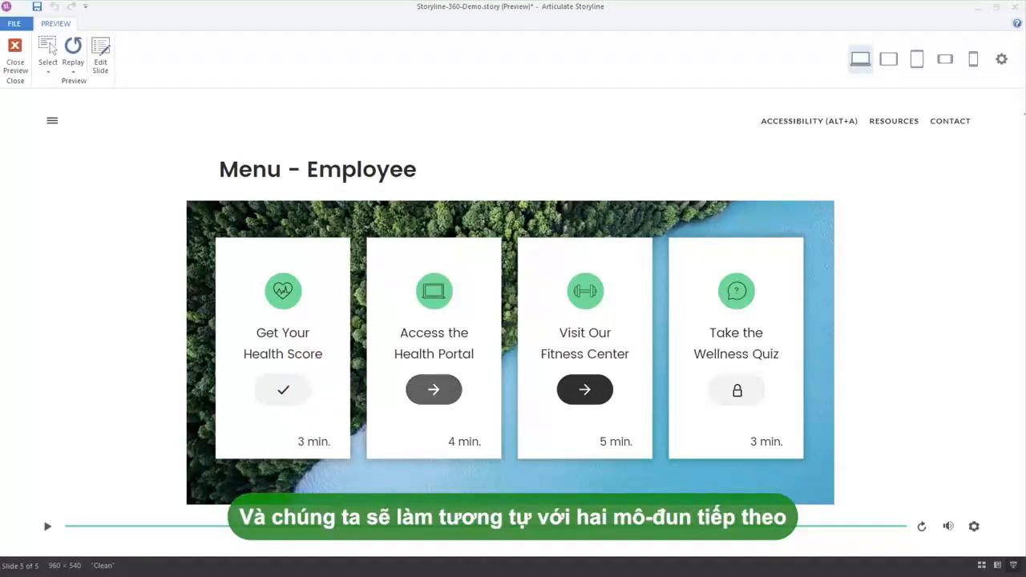
Step: Start the Get Started demo in the Access the Health Portal module and open its Live Classes page
click(433, 389)
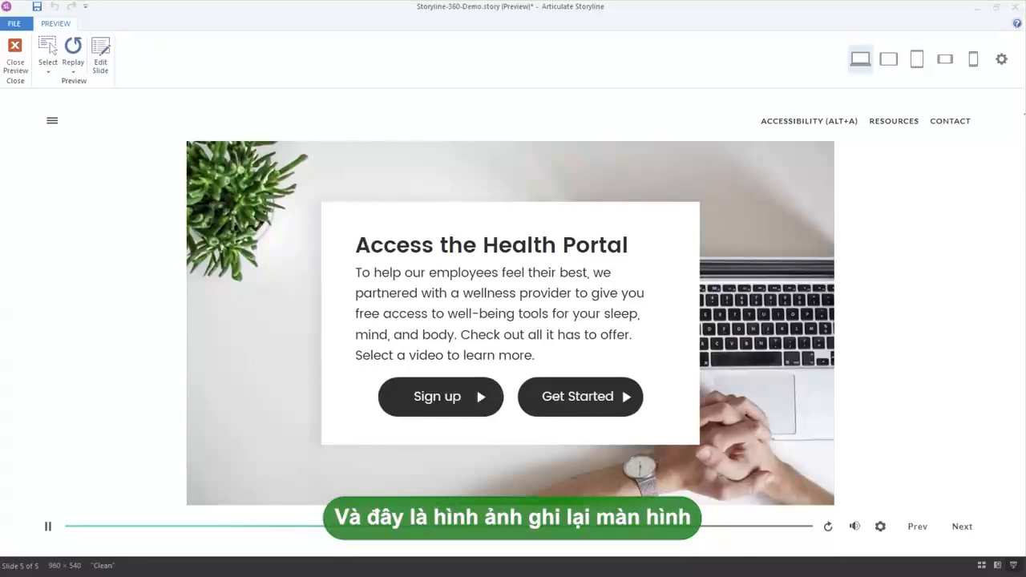
click(580, 396)
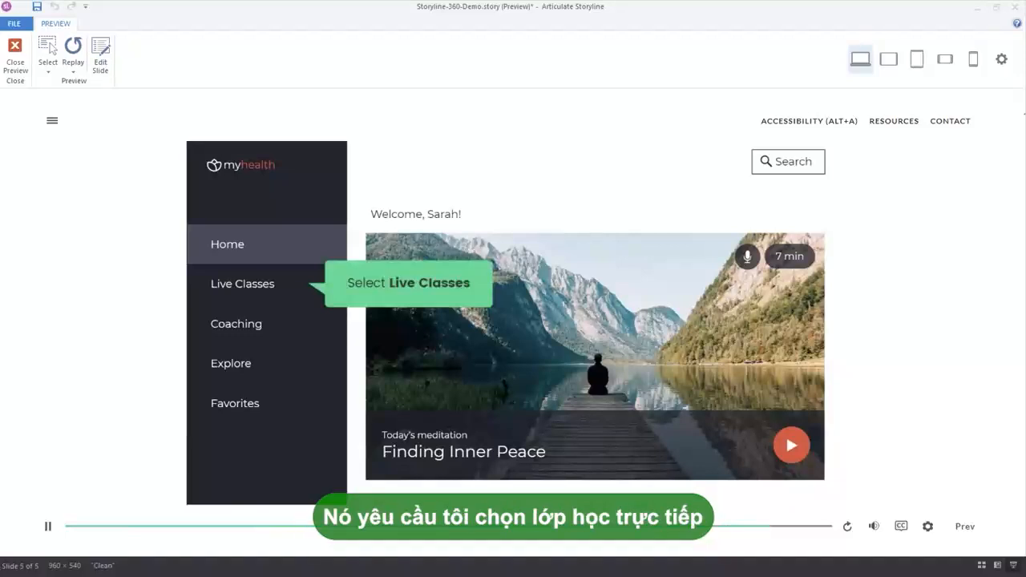
click(242, 284)
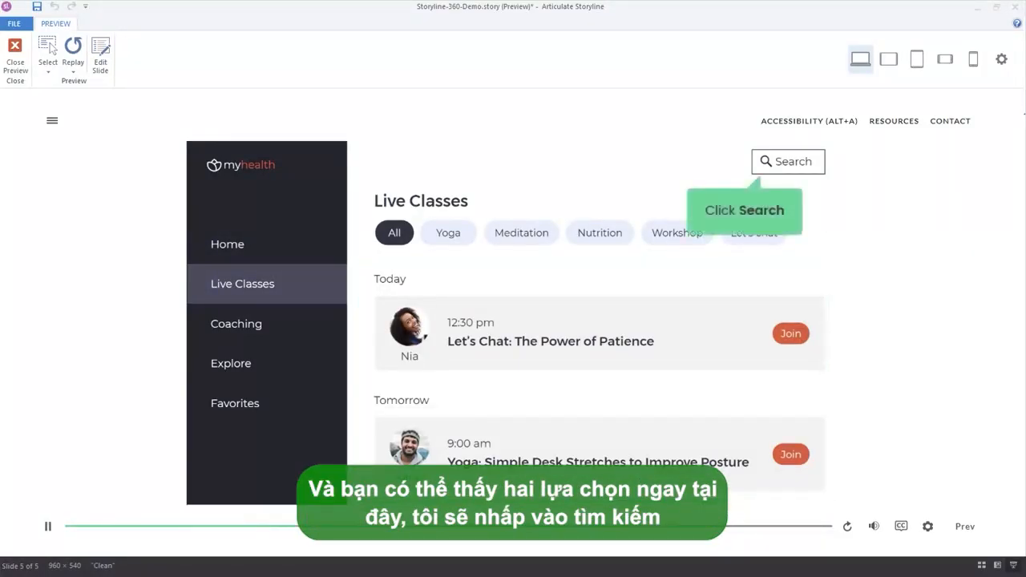
Step: Search the simulated live classes for "Stress" and join the Top Tips to De-Stress session
click(788, 161)
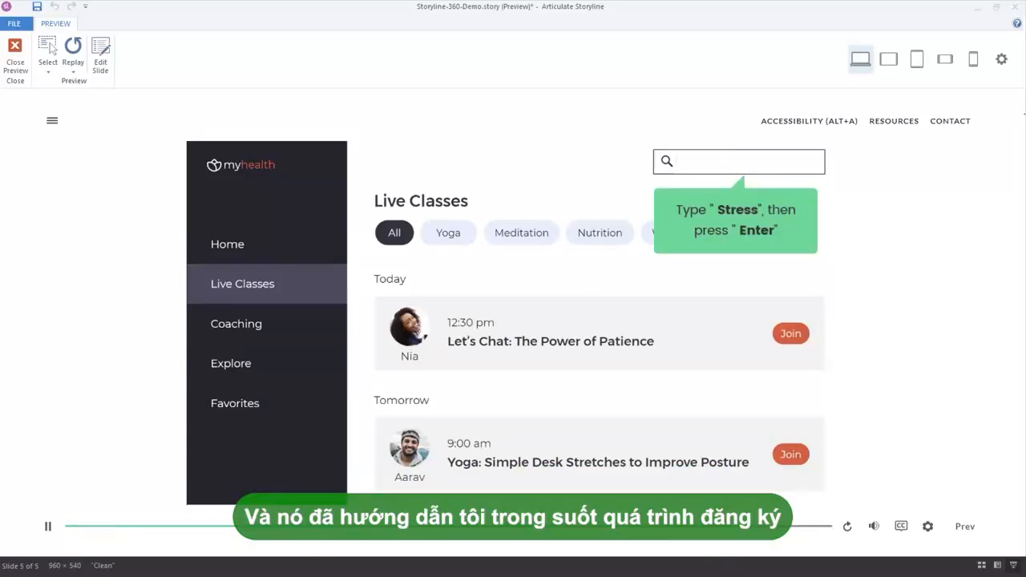
text(Stre)
text(ss)
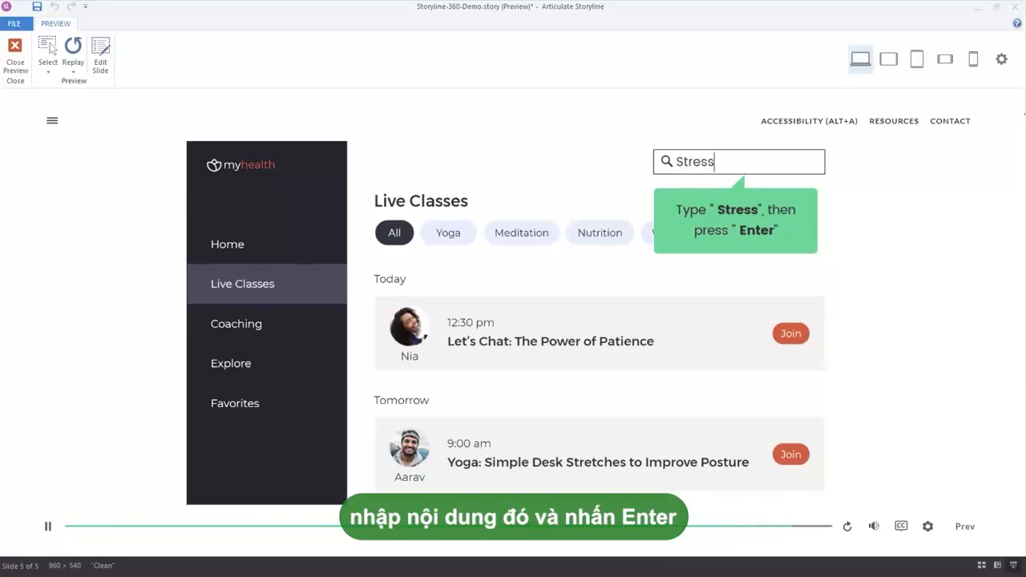
key(Return)
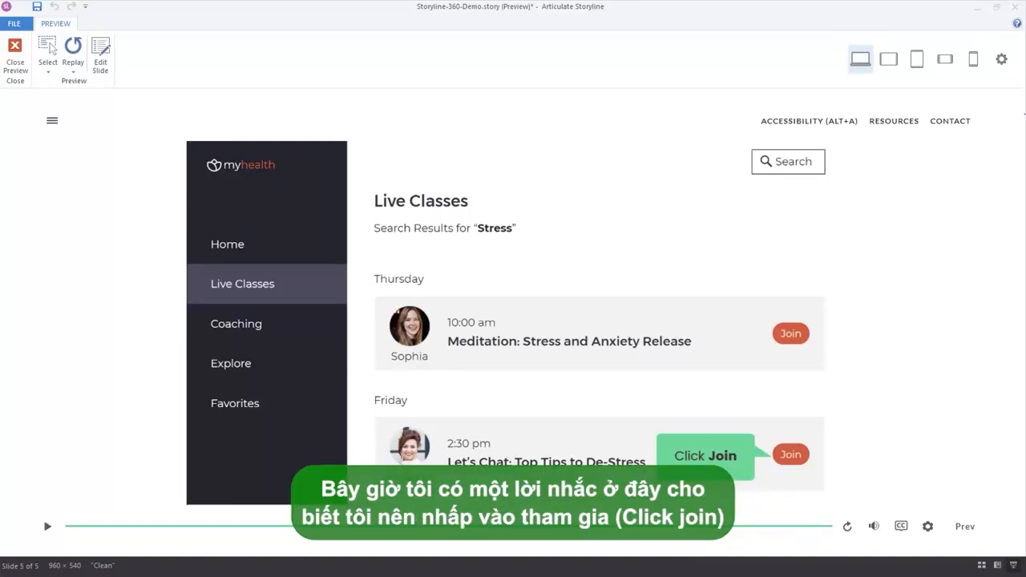
click(790, 454)
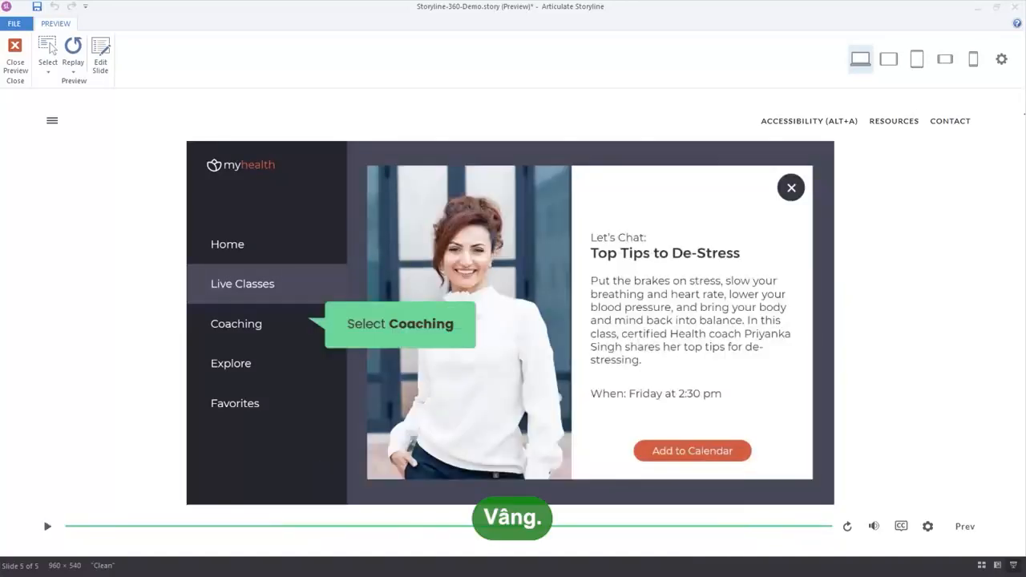
Step: Browse the Coaching page to complete the portal demo and return to the employee menu
click(235, 324)
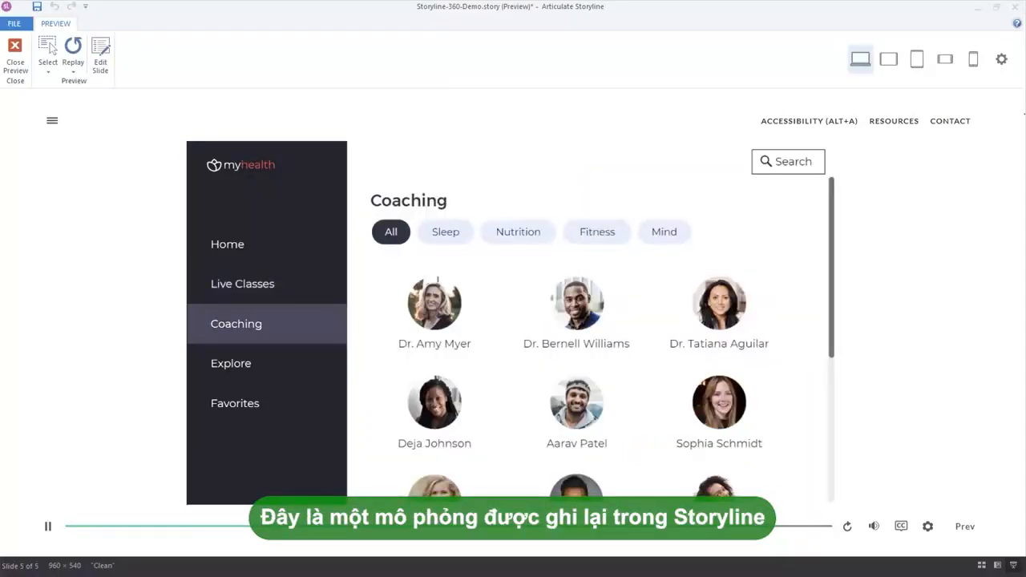
scroll(822, 432, down, 5)
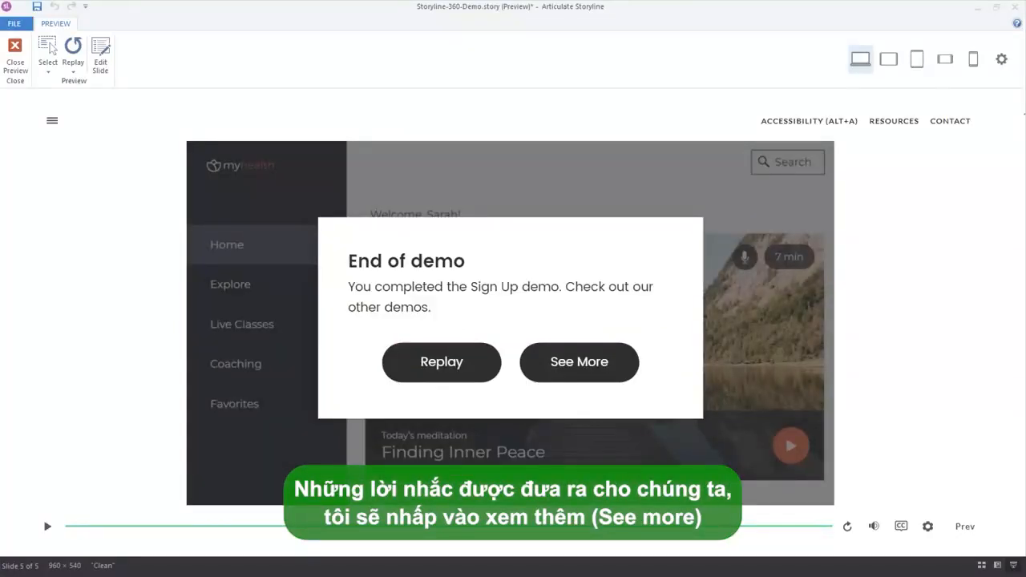
click(579, 362)
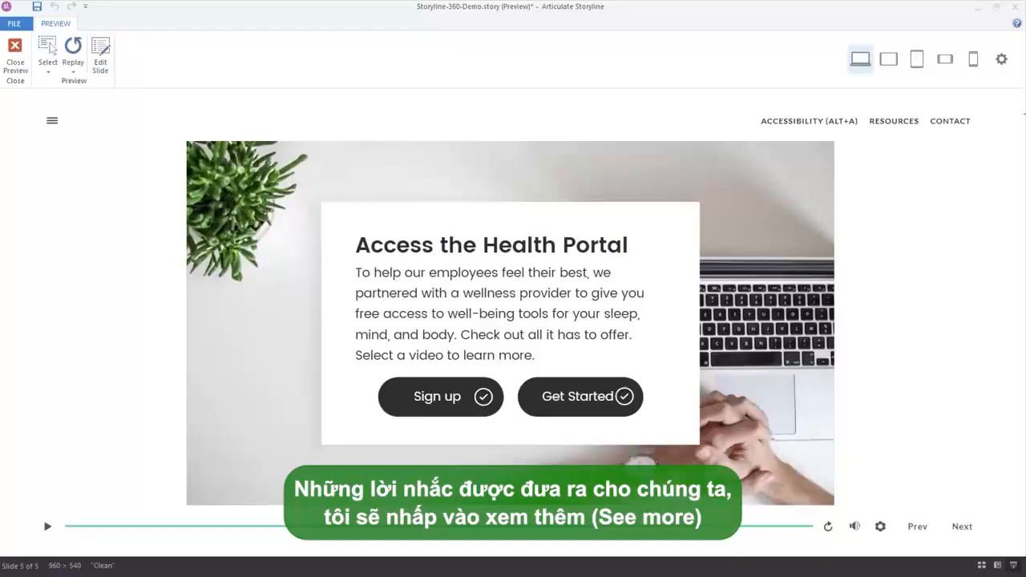
click(961, 526)
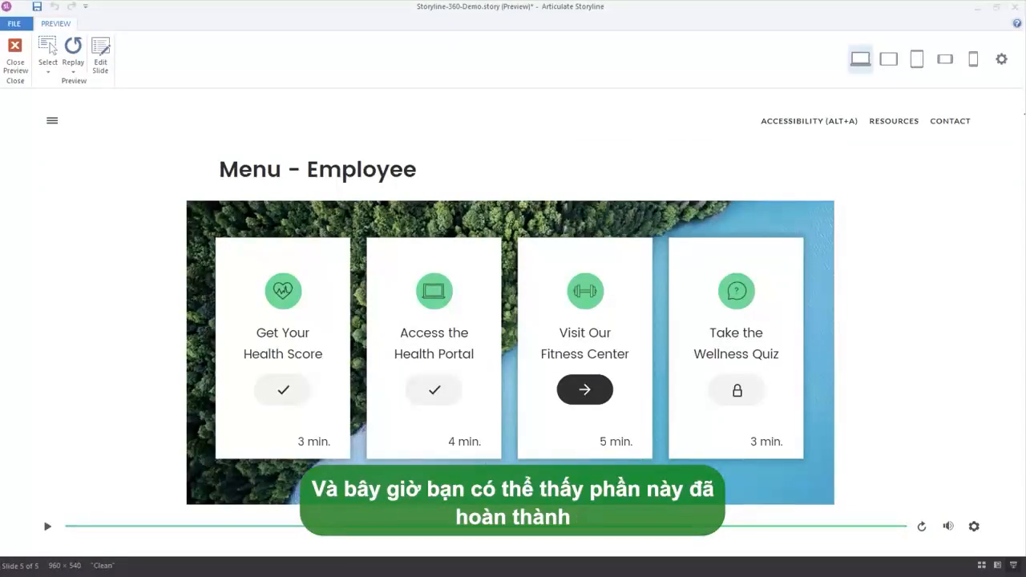
Step: Start the Fitness Center's 360-degree tour, watch the video from the Classes marker and close it
click(584, 390)
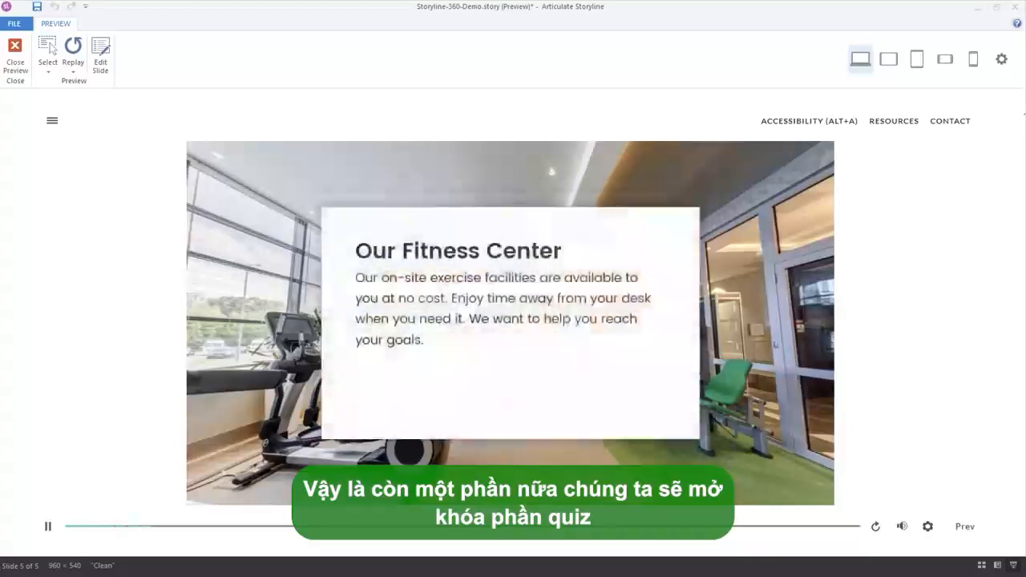
click(510, 383)
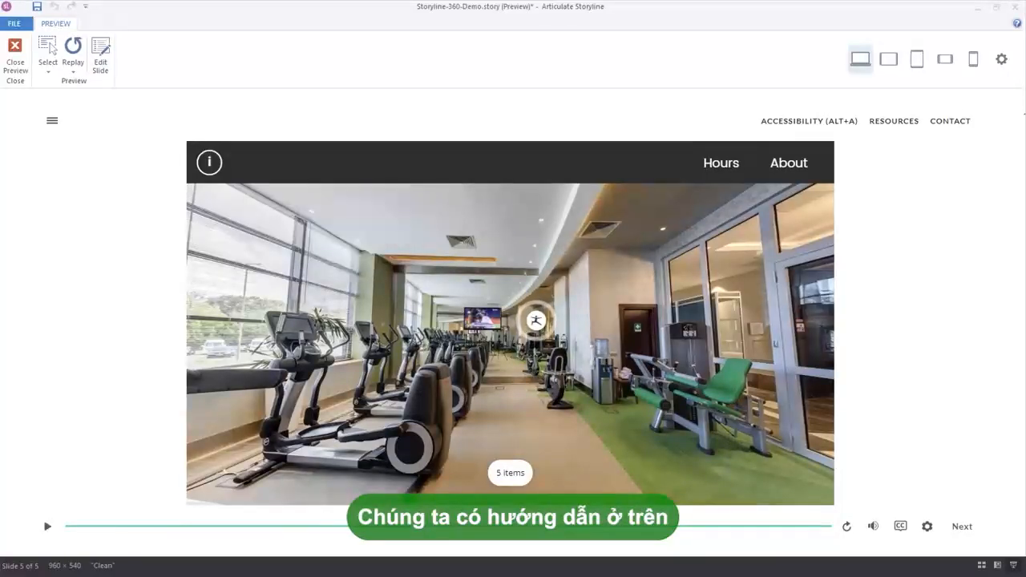
click(537, 321)
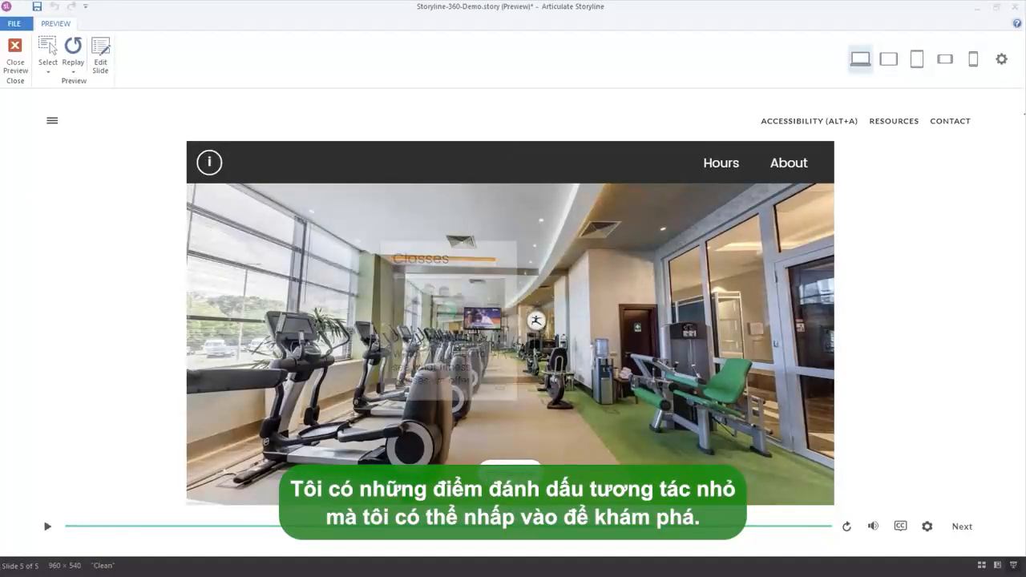
click(449, 309)
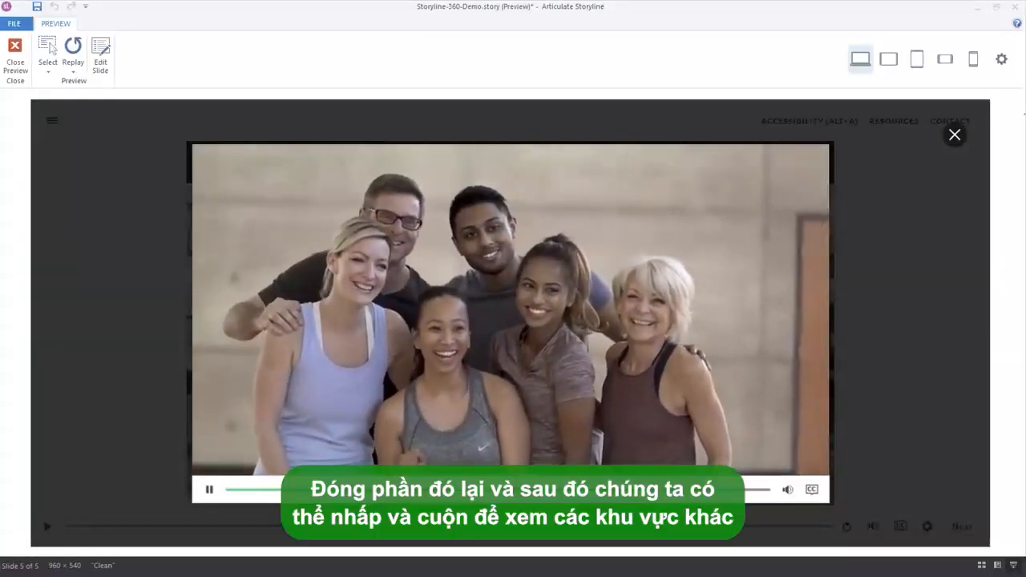
click(955, 135)
Step: Look around the 360-degree gym image and move on to the Front desk scene
drag(666, 337, 352, 295)
drag(700, 281, 691, 258)
mouse_move(486, 333)
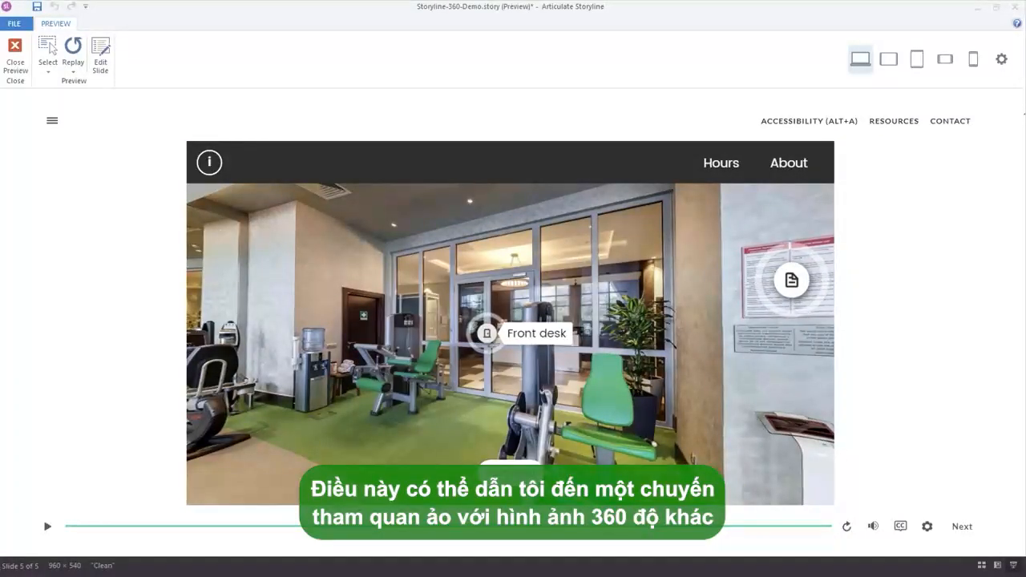
click(486, 333)
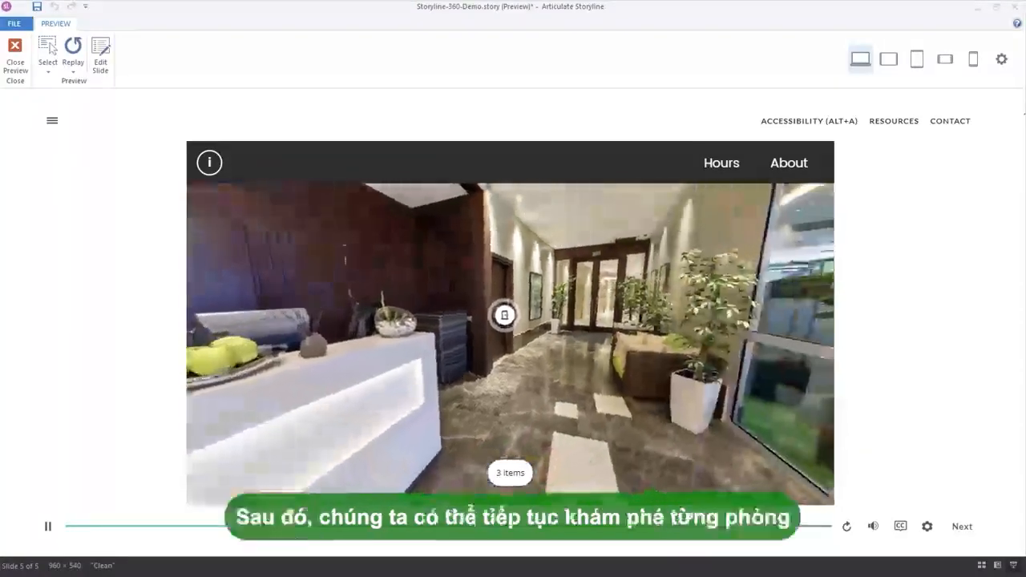
Step: Enter the washroom from the front desk scene and open its toiletries and Towels markers
click(494, 316)
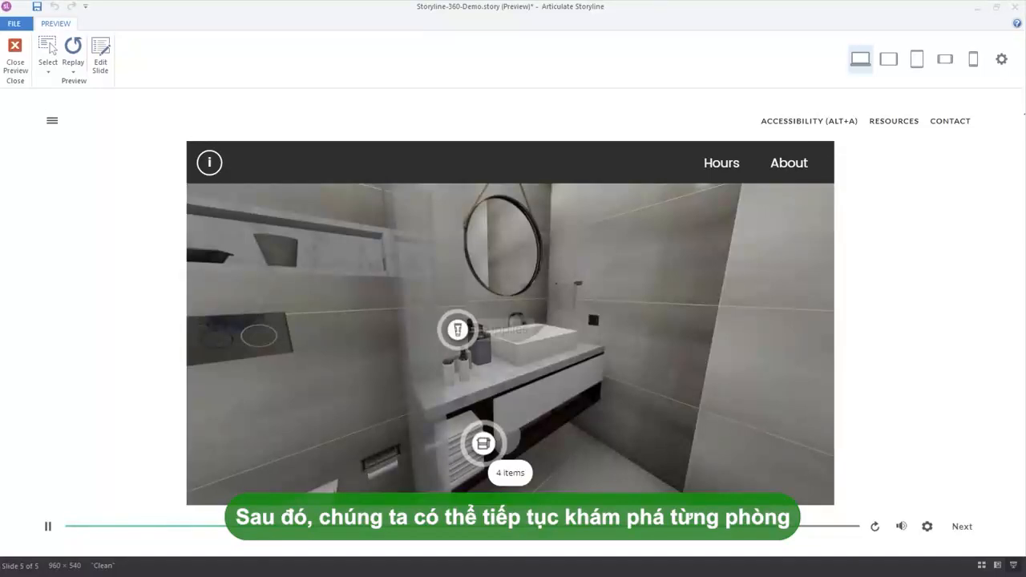
click(457, 329)
click(483, 443)
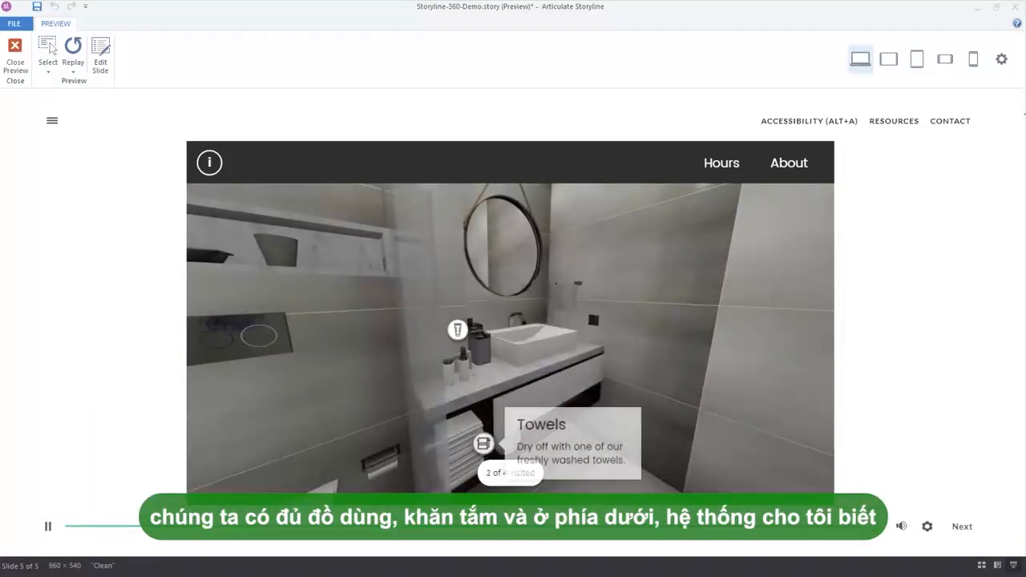
Step: Leave the washroom through its door marker and start the Wellness Quiz from the employee menu
drag(483, 443, 507, 433)
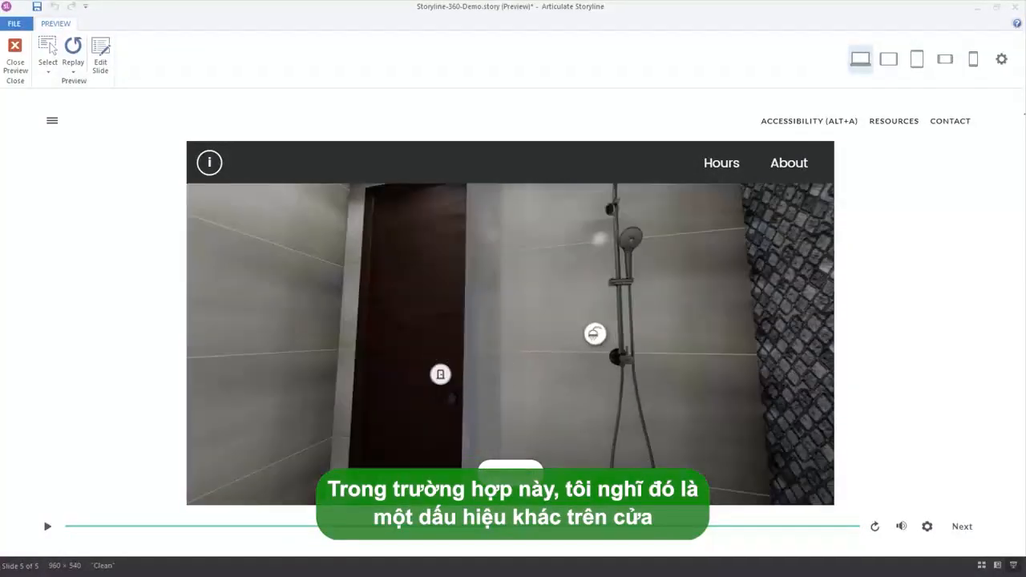
click(440, 374)
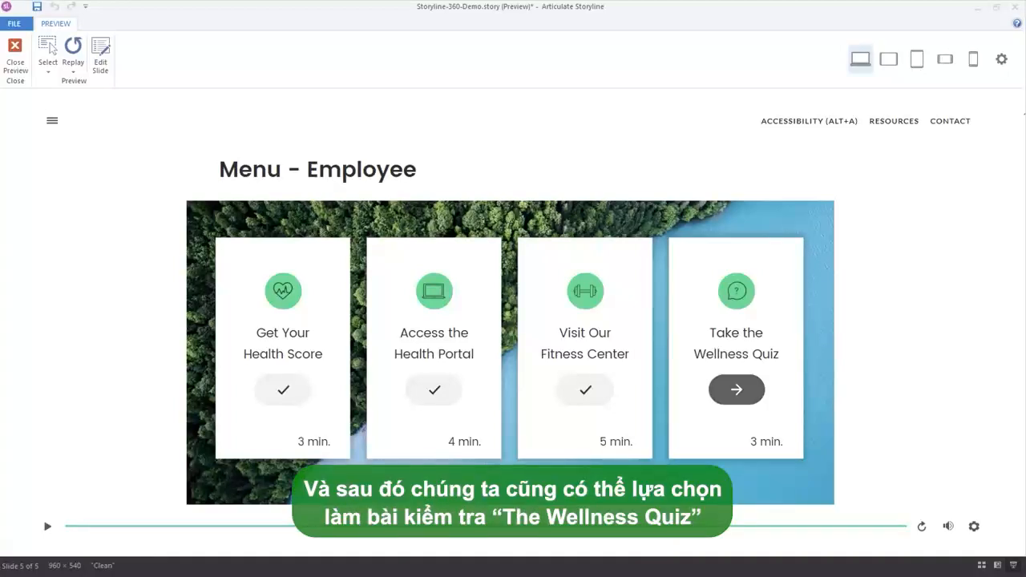
click(736, 390)
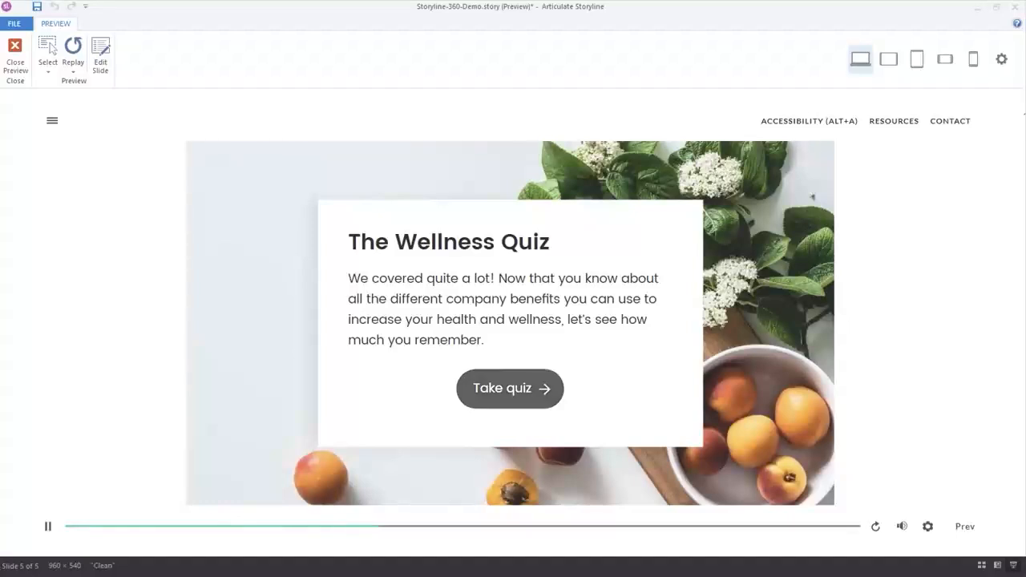
click(510, 388)
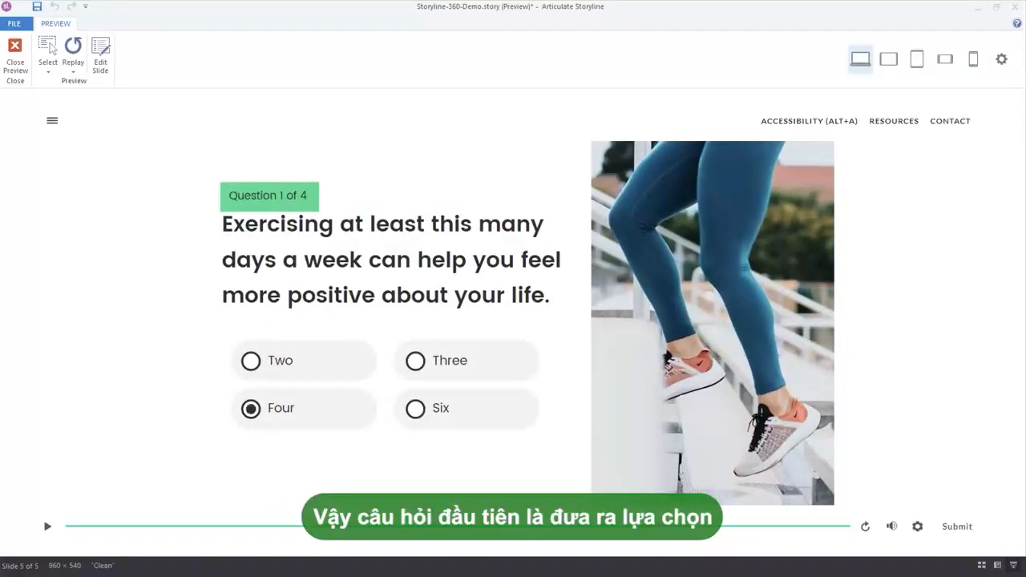
Step: Try the different answer options of question 1, submit Four as the answer and continue to the next question
click(251, 361)
click(415, 361)
click(416, 408)
click(415, 361)
click(415, 409)
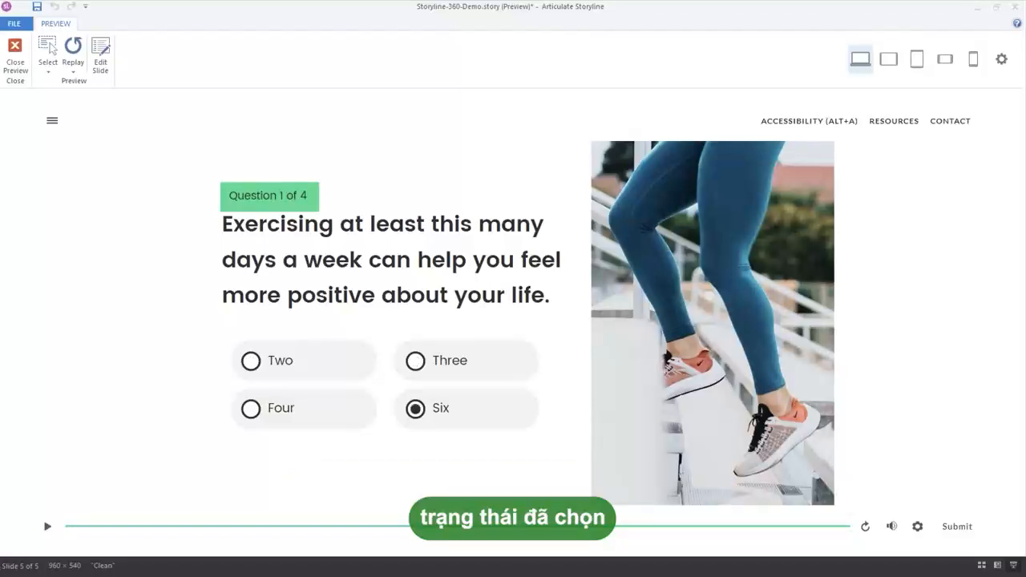
click(251, 409)
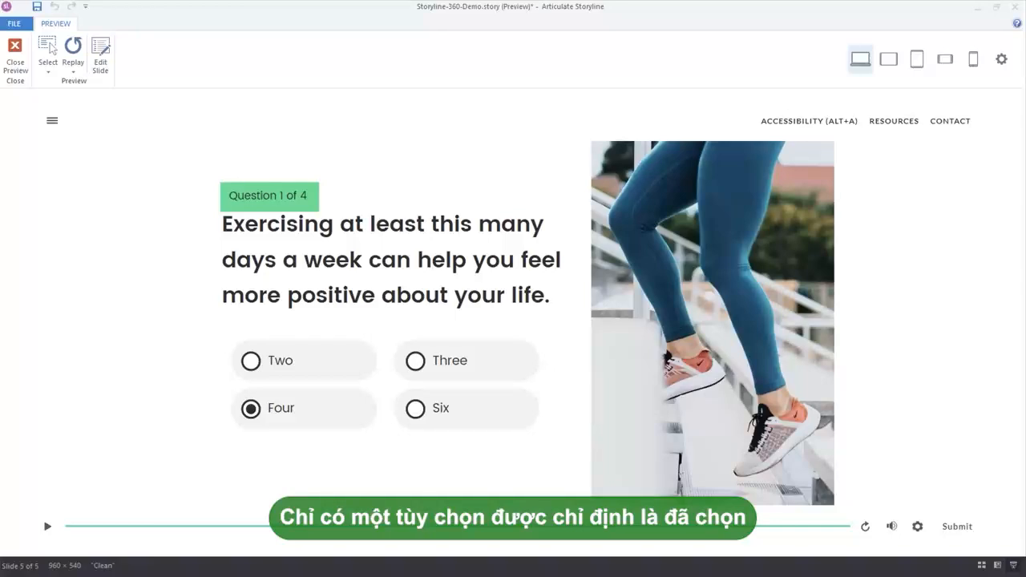
click(957, 526)
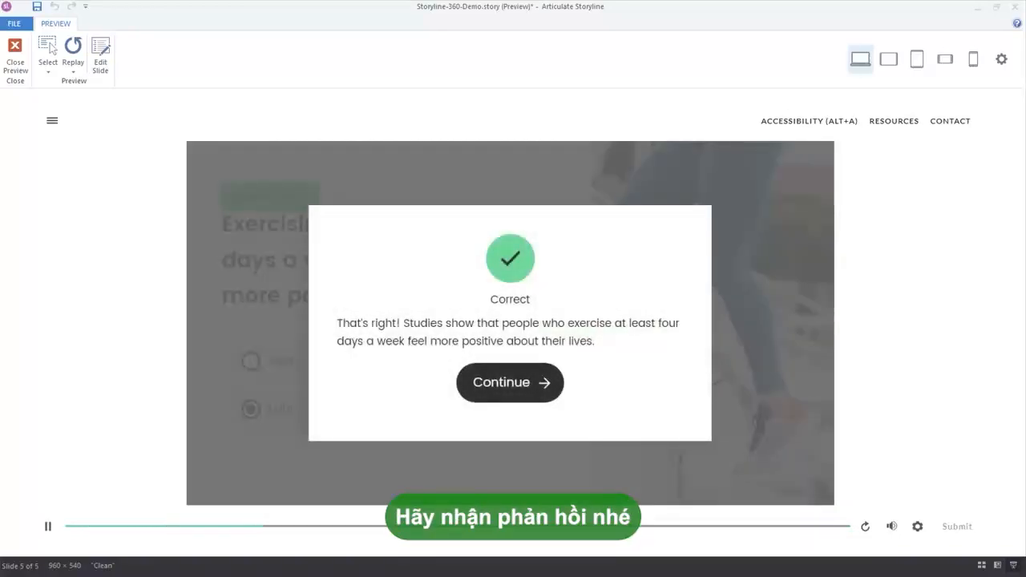
click(510, 382)
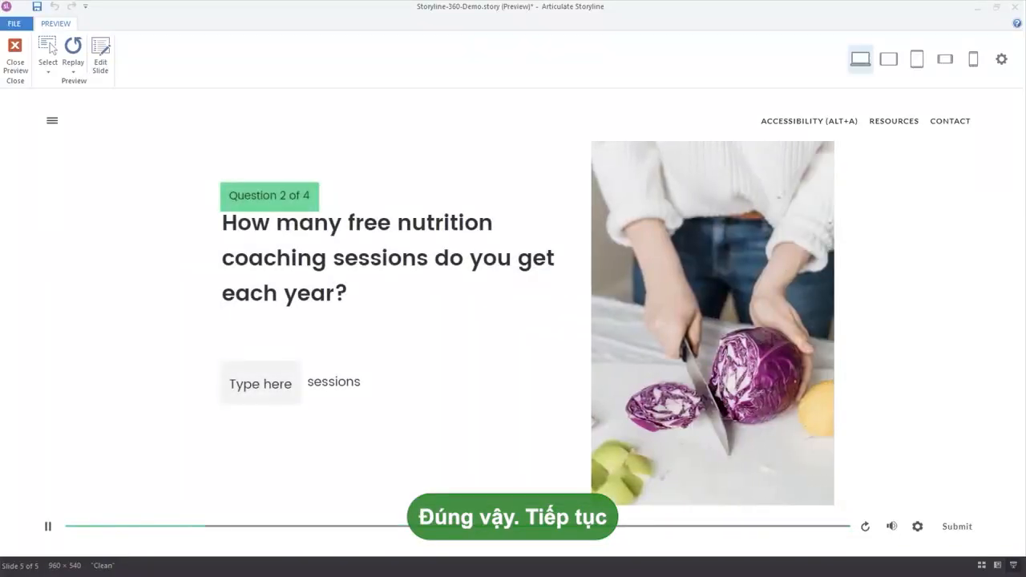
Step: Answer the nutrition coaching question with 5 sessions, submit it and continue
click(261, 384)
text(5)
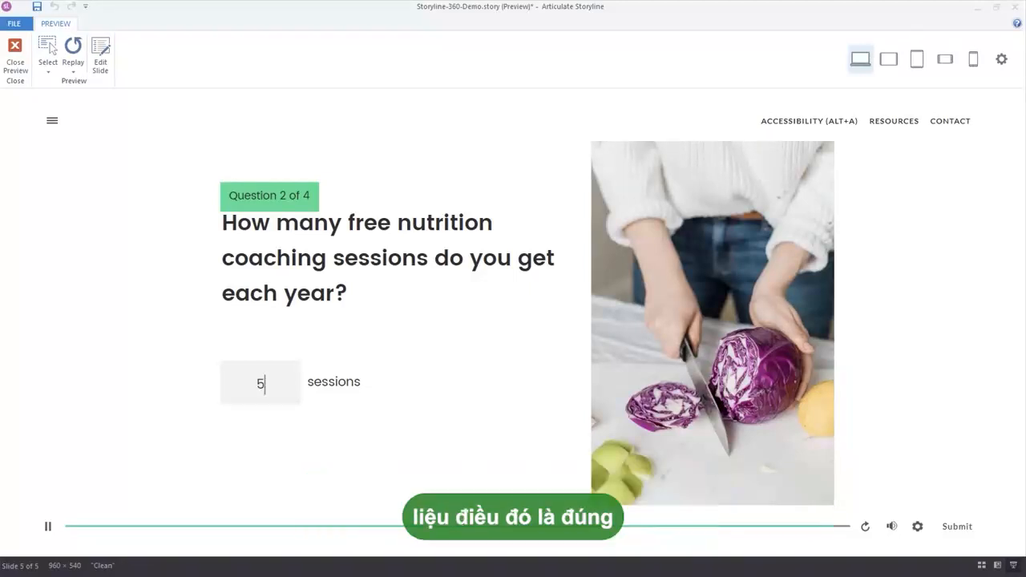
click(956, 527)
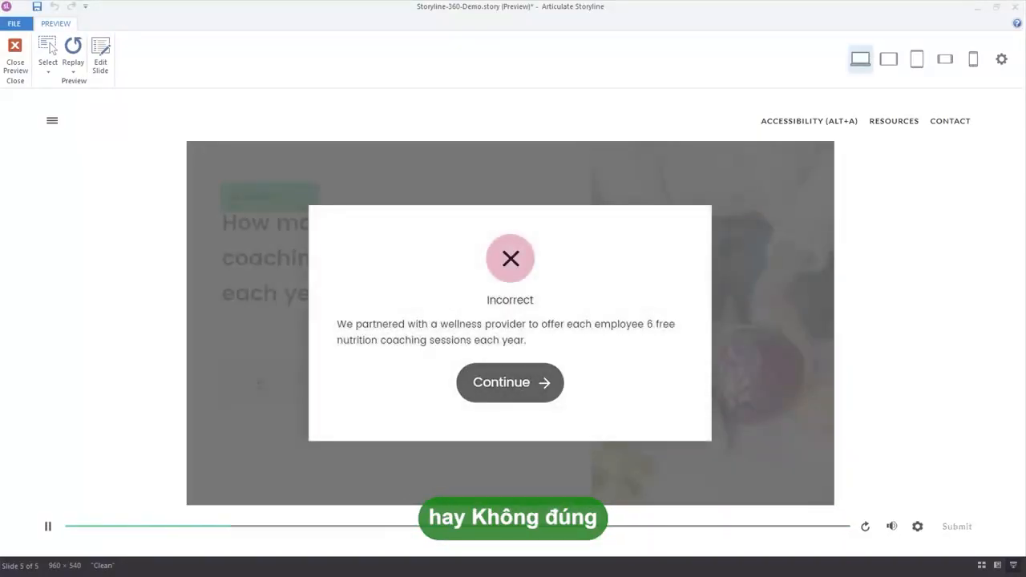
click(510, 383)
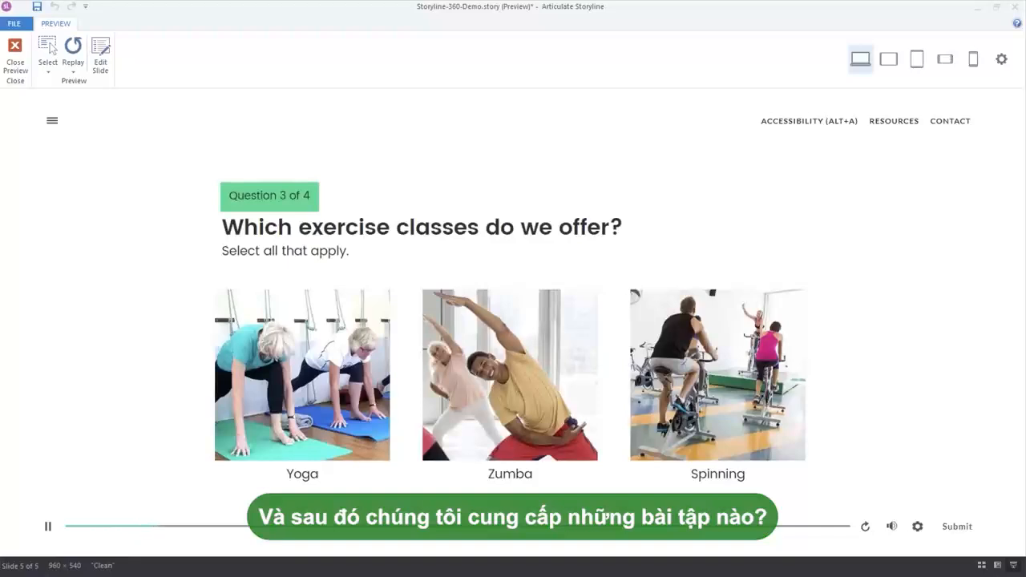
Step: Toggle the exercise class images on and off in question 3, select Yoga, Zumba and Spinning, and submit the answer
click(302, 374)
click(509, 374)
click(717, 374)
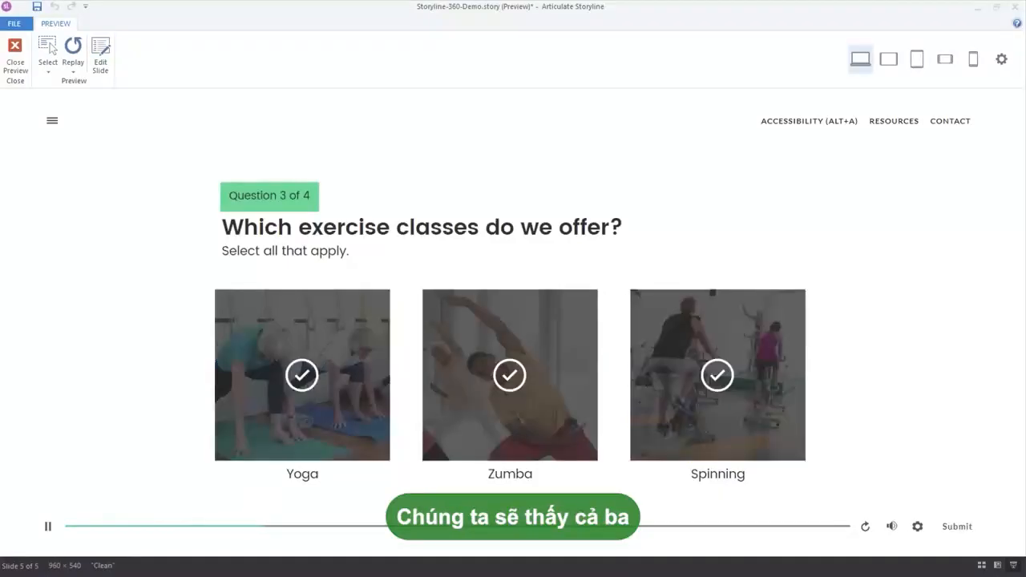
click(718, 374)
click(509, 374)
click(301, 374)
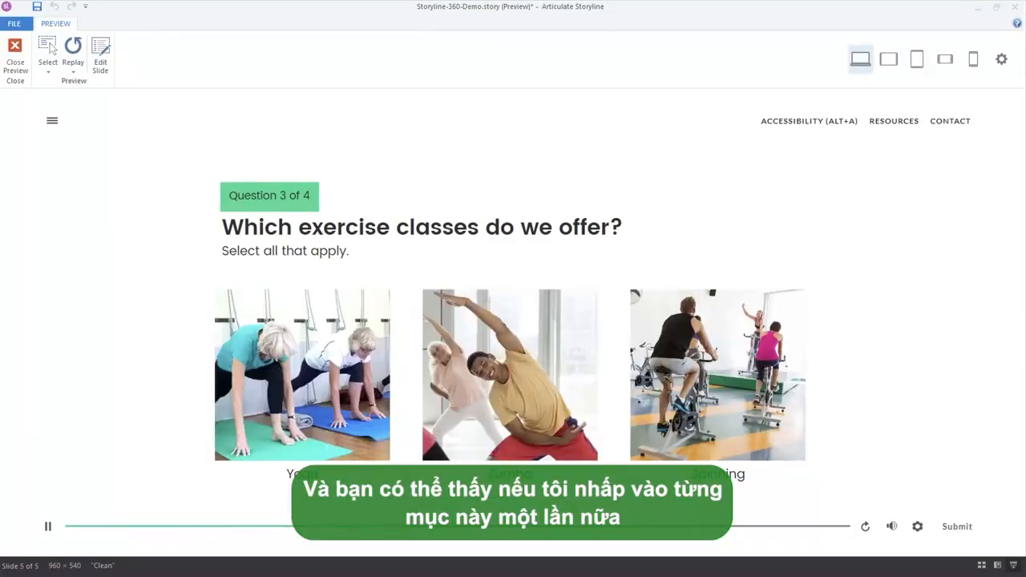
click(301, 375)
click(509, 375)
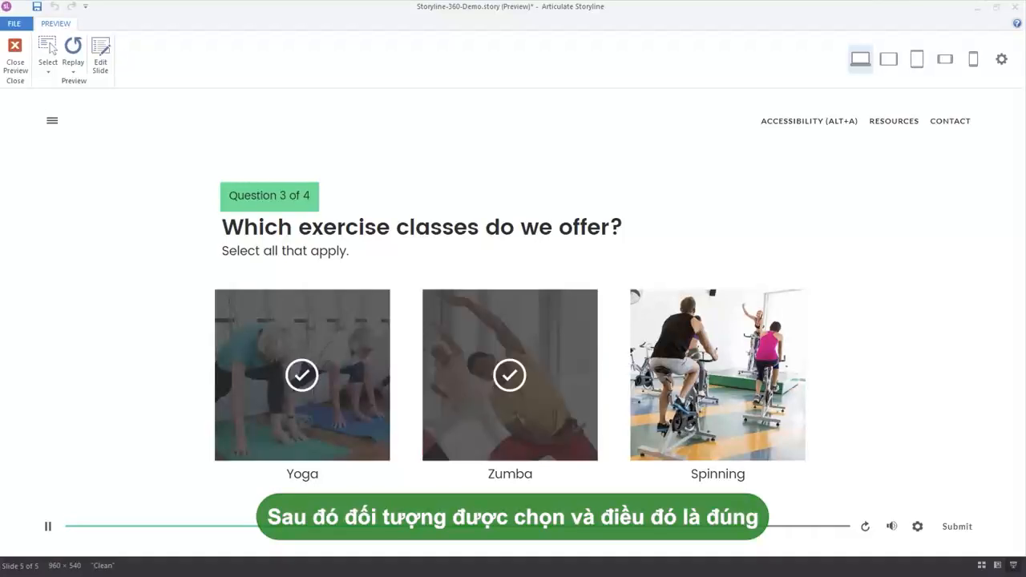
click(718, 374)
click(956, 526)
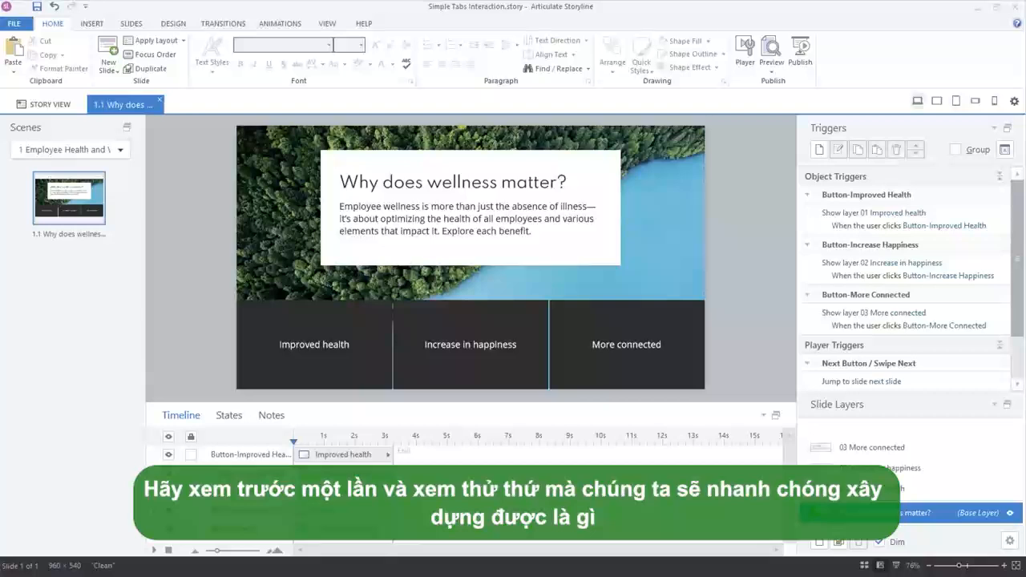
Step: Preview the tabs slide, open Improved health, Increase in happiness and More connected in turn, and close the preview
key(F12)
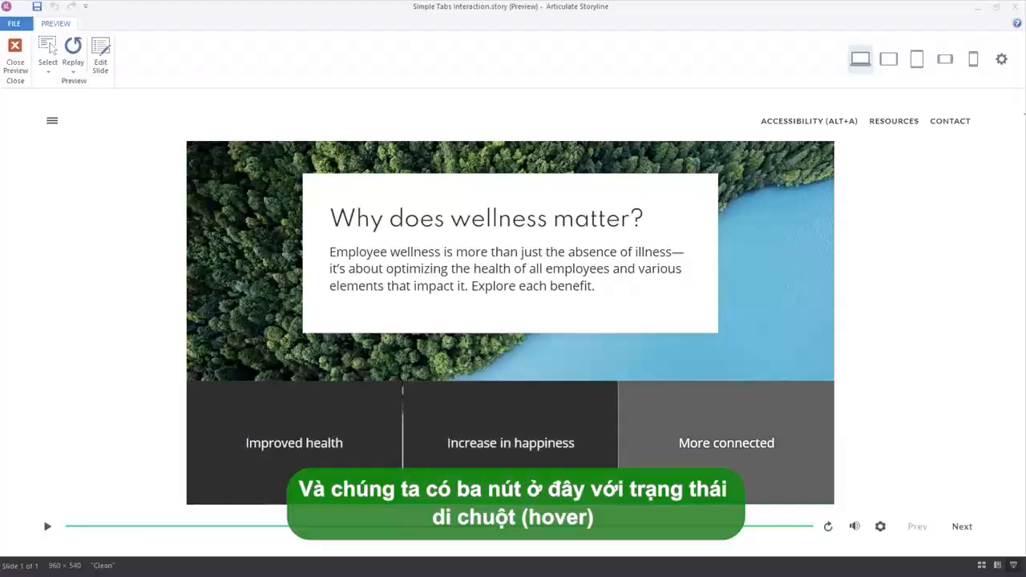
click(294, 442)
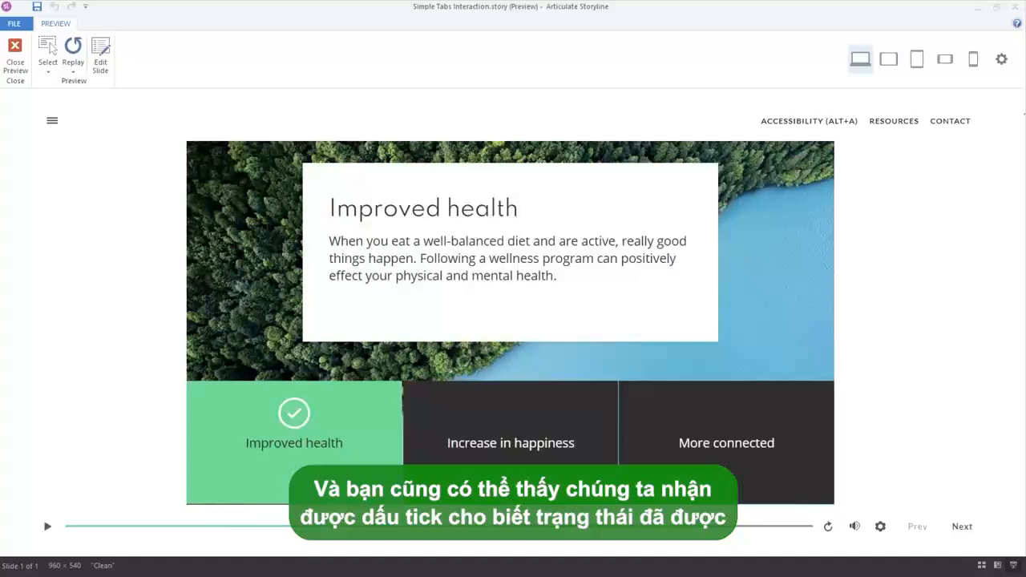
click(511, 442)
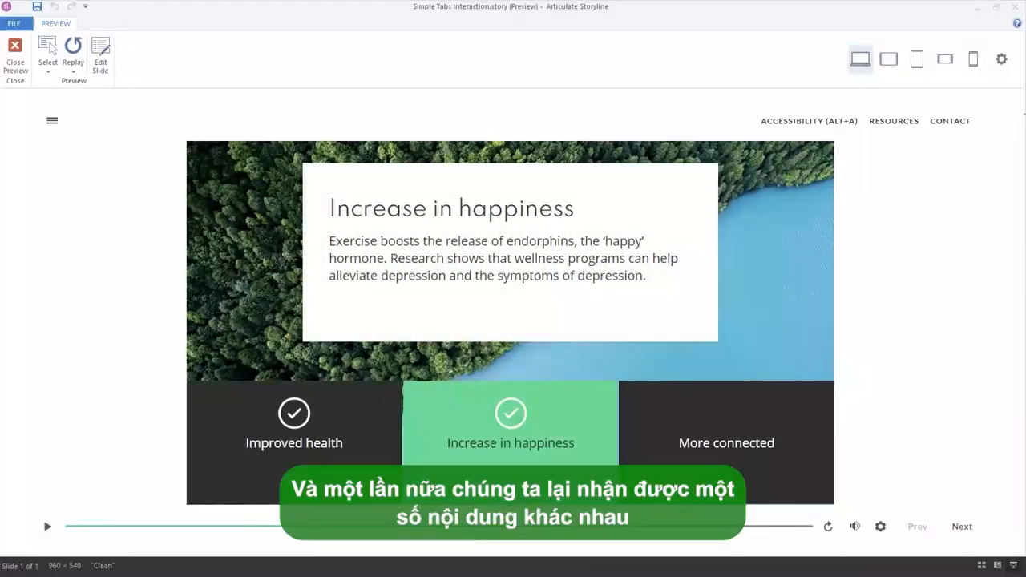
click(726, 442)
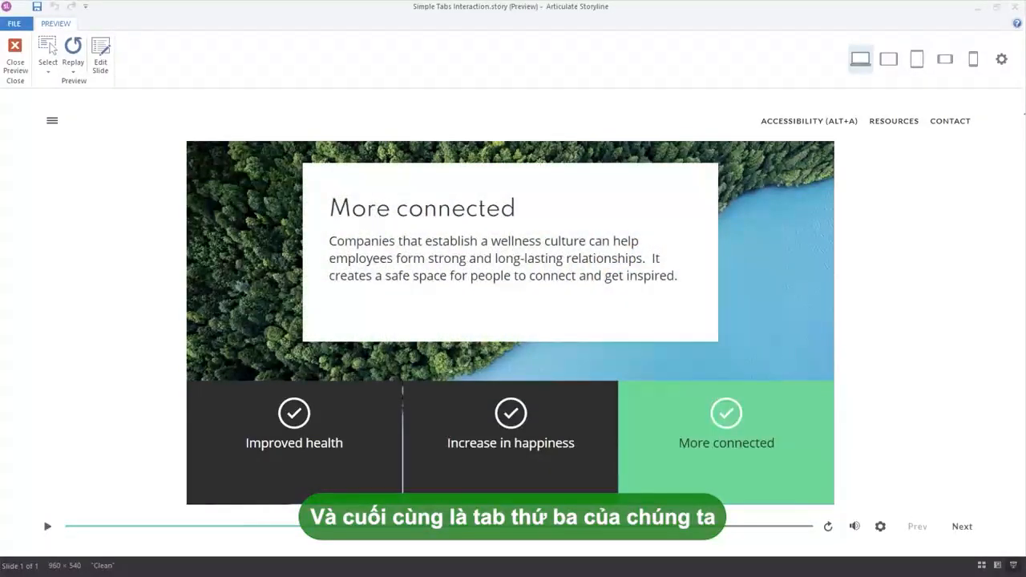
click(15, 56)
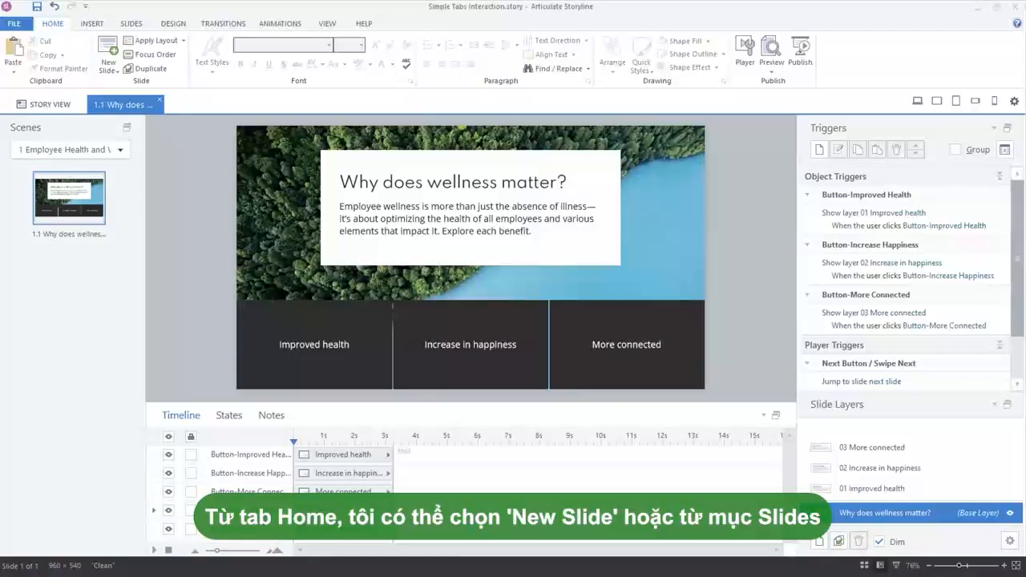
Step: Add a new blank slide to the scene and search the Content Library photos for "nature"
click(131, 23)
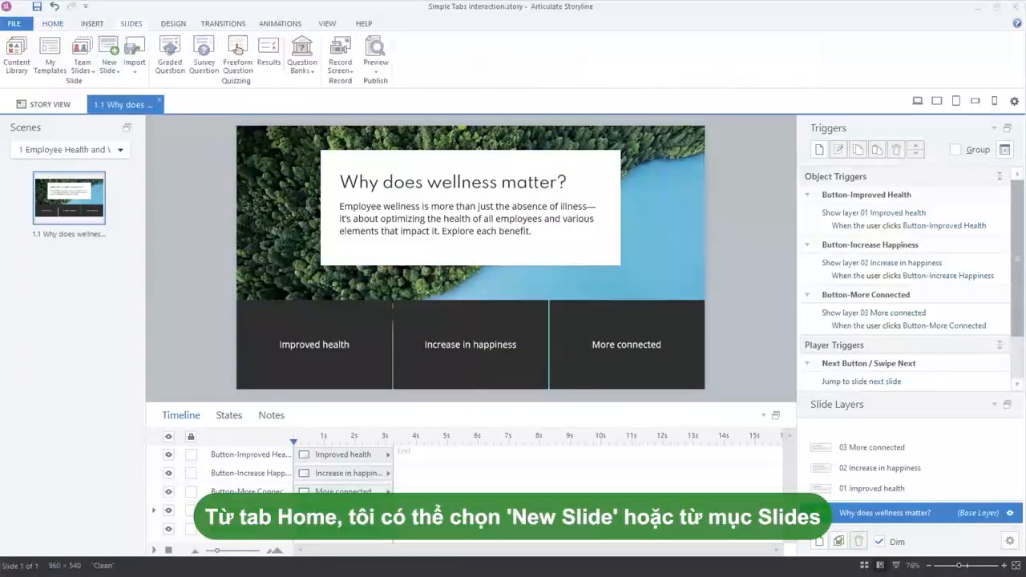
click(110, 48)
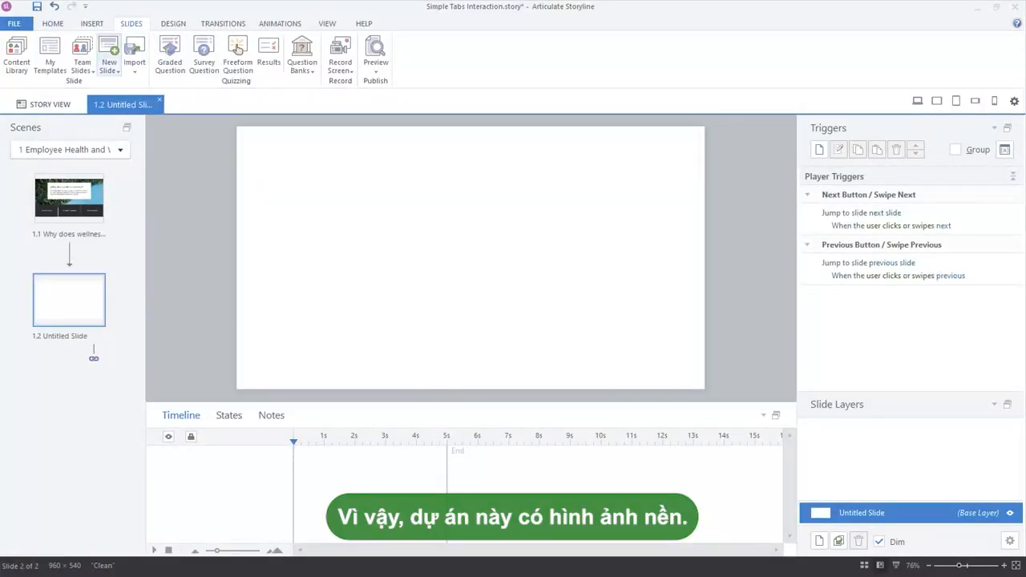
click(91, 23)
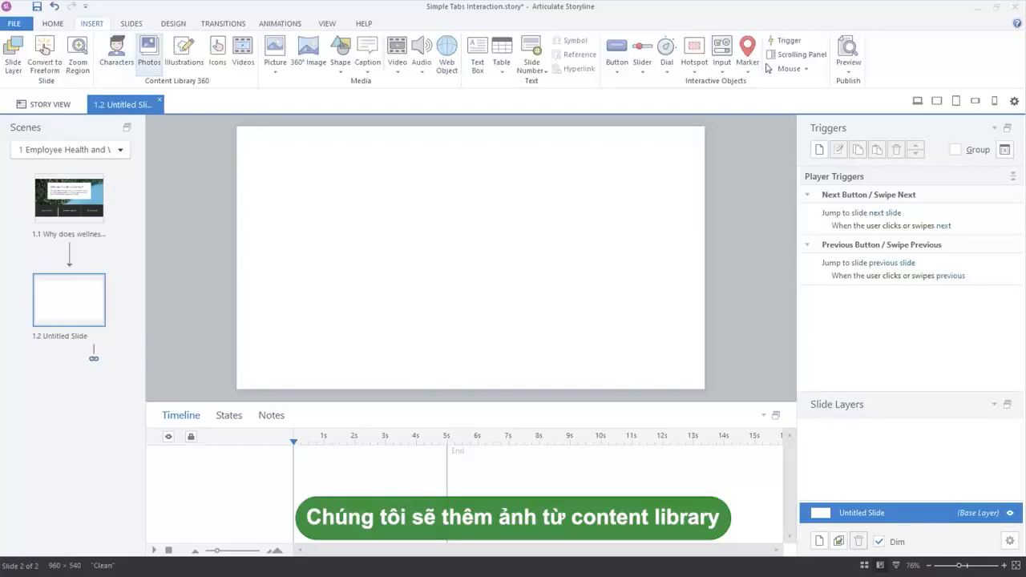
click(149, 52)
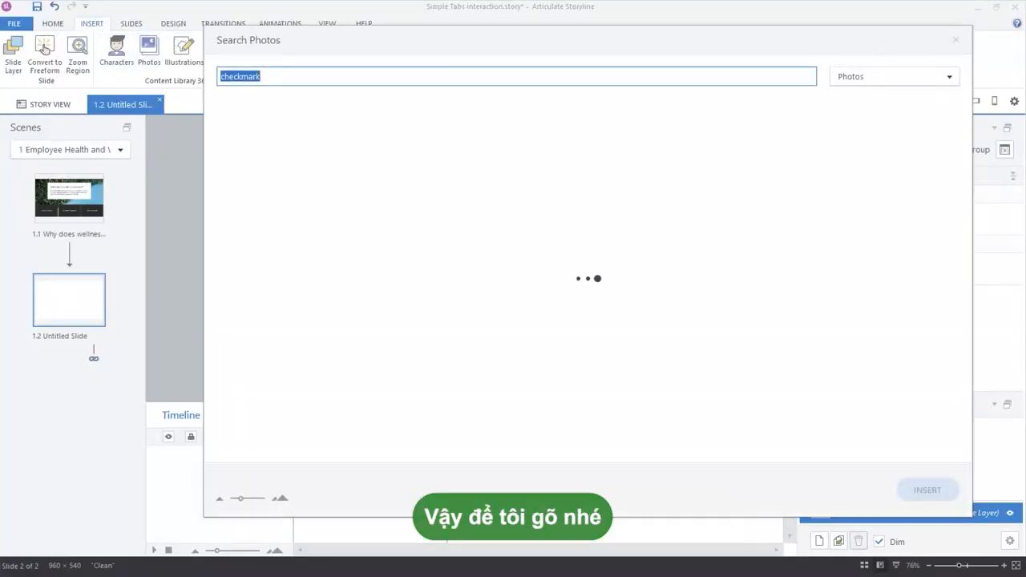
key(BackSpace)
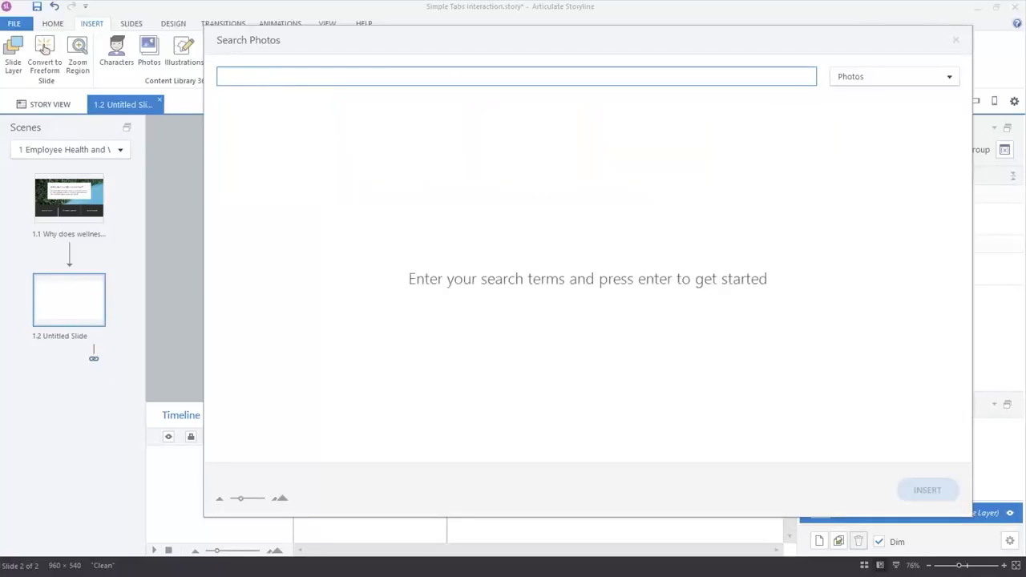
text(nature)
key(Return)
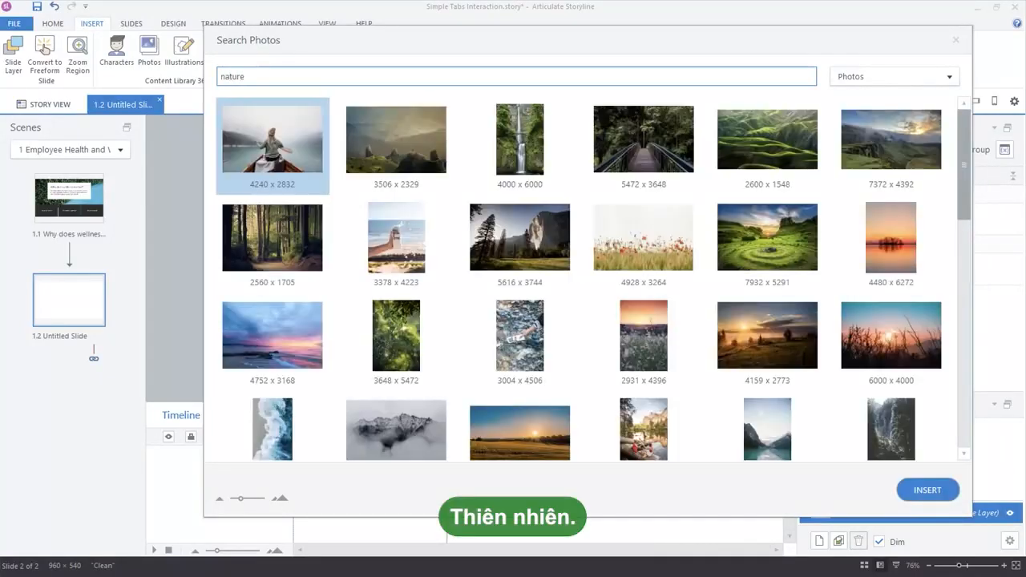
Step: Load more photo results and insert the 2560 x 1440 aerial forest-and-lake photo on the new slide
scroll(644, 257, down, 8)
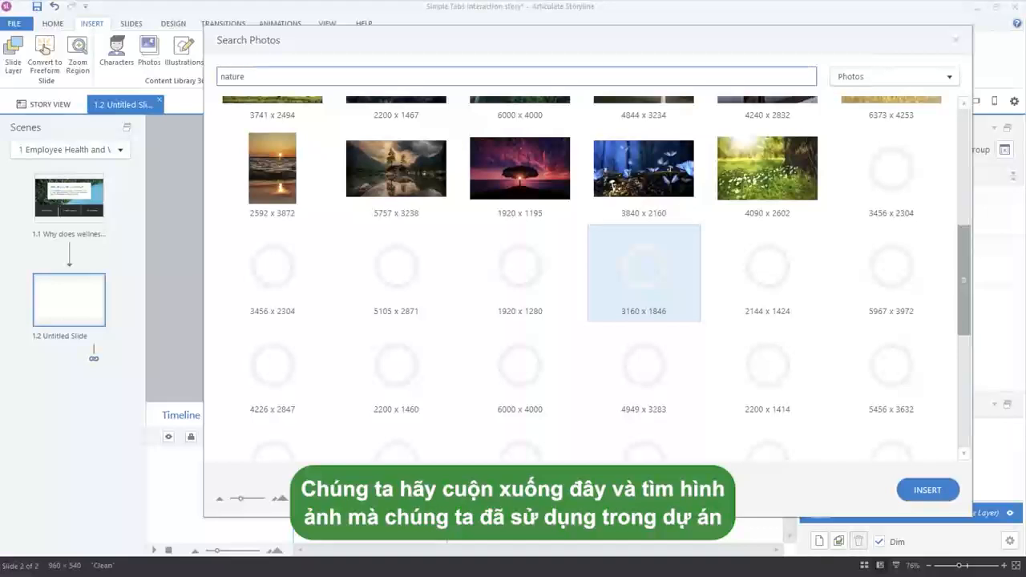
scroll(644, 273, down, 4)
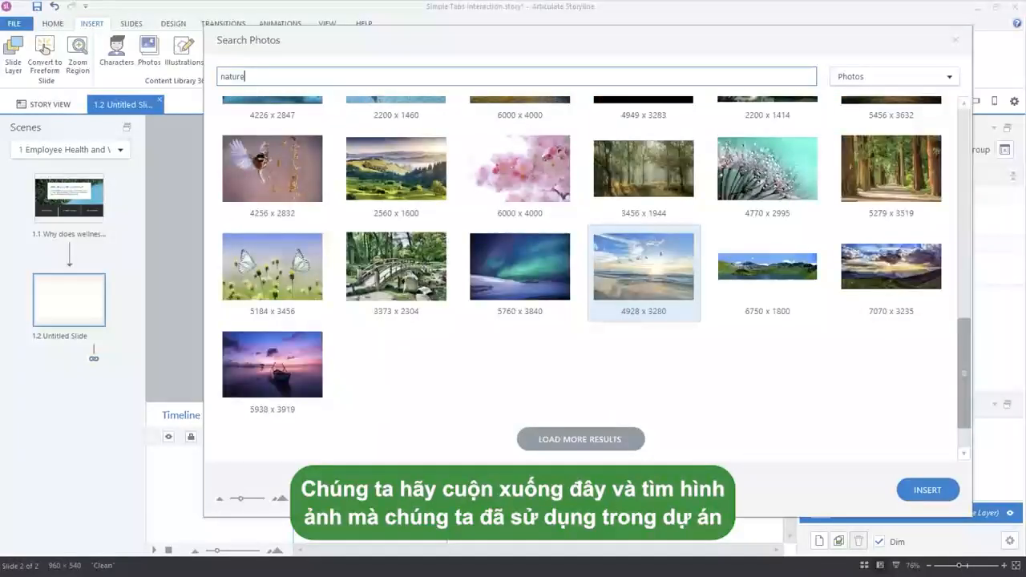
click(580, 440)
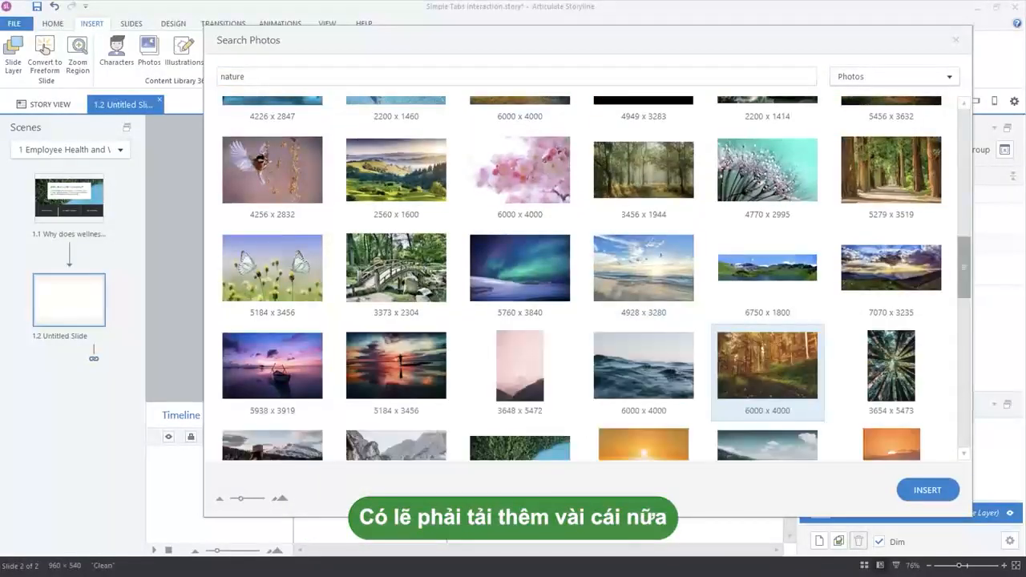
scroll(643, 353, down, 4)
click(519, 160)
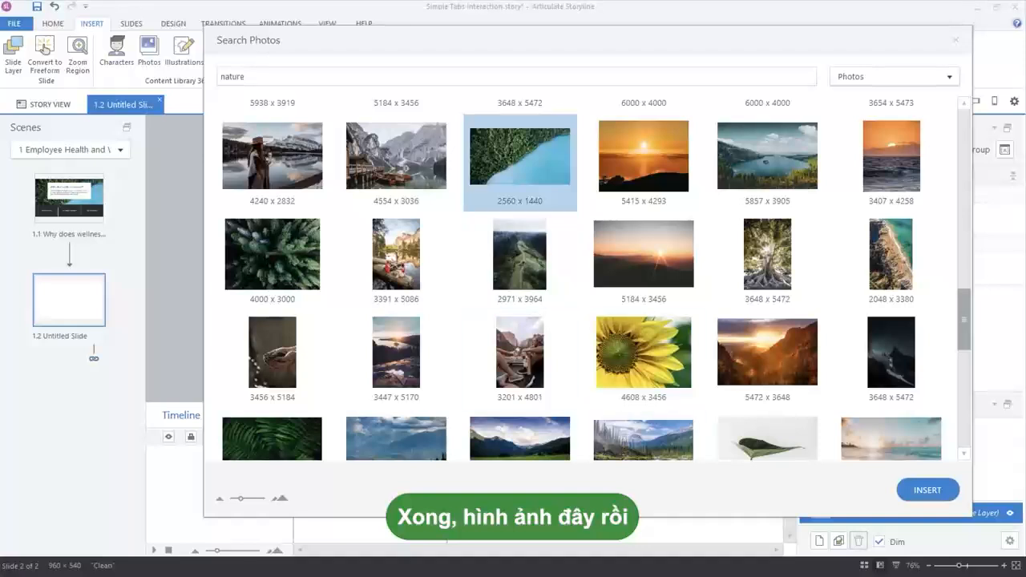
click(928, 490)
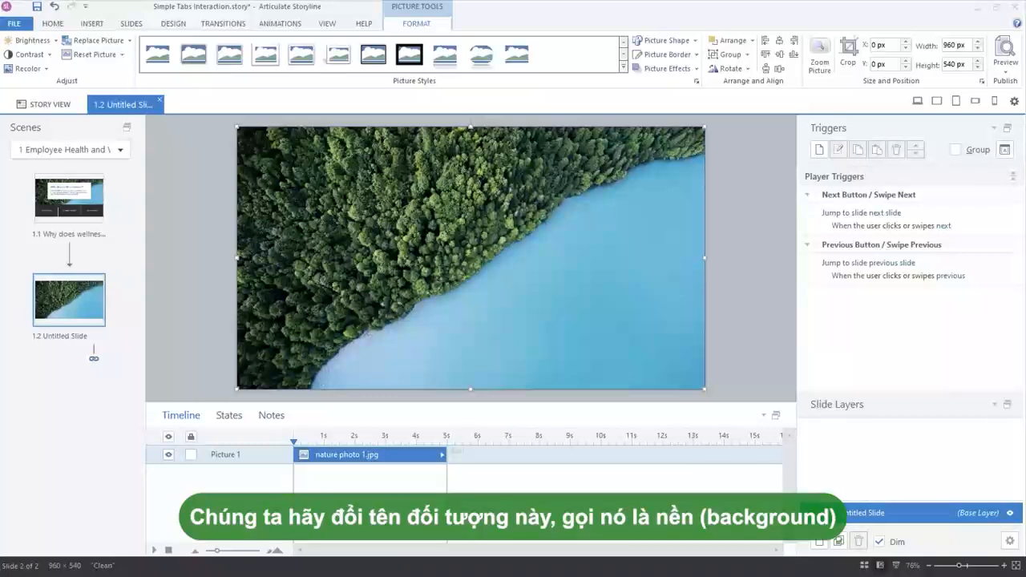
Step: Rename the picture as Background in the timeline, lock it and check on the slide that it cannot be moved
double_click(225, 455)
text(Backgrou)
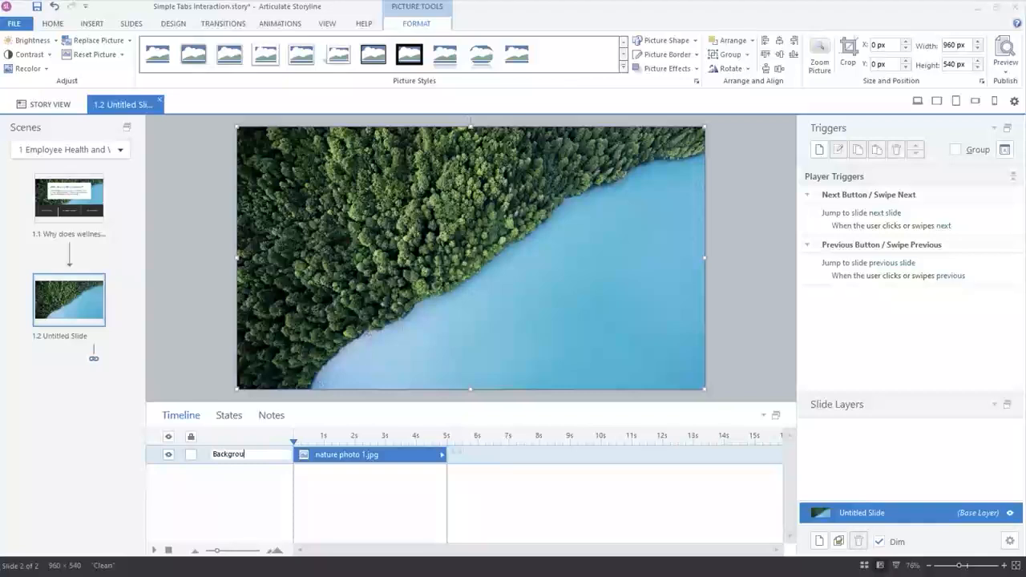
text(nd)
key(Return)
click(190, 454)
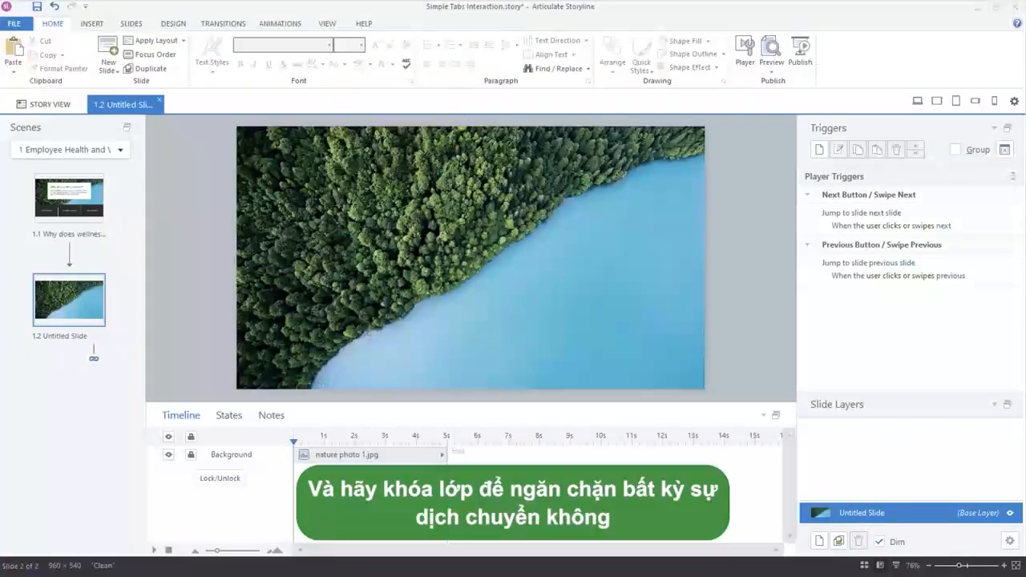
drag(247, 301, 317, 329)
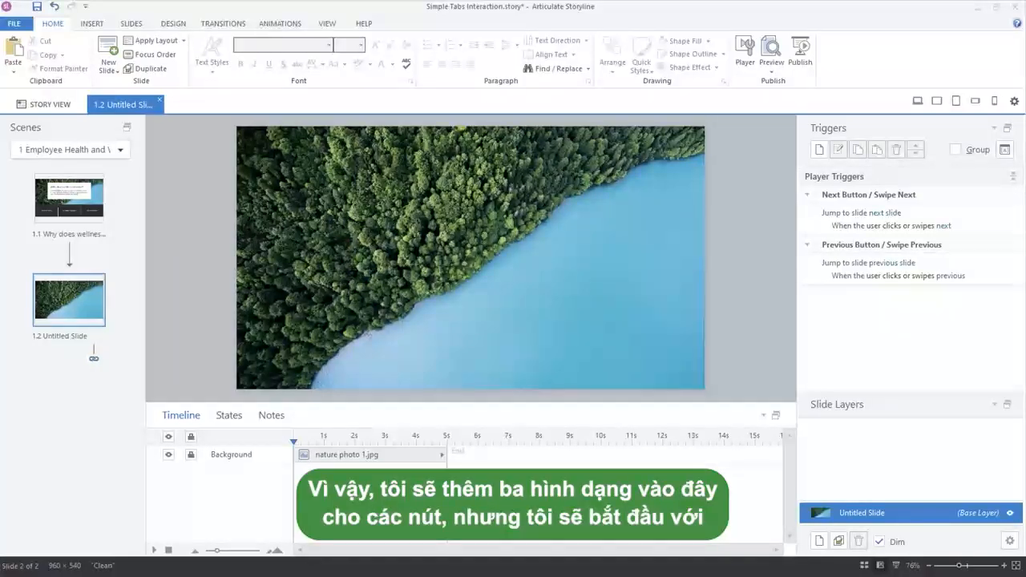
Step: Draw a rectangle about 244 px wide and 132 px high near the lower-left corner of the new slide
click(91, 23)
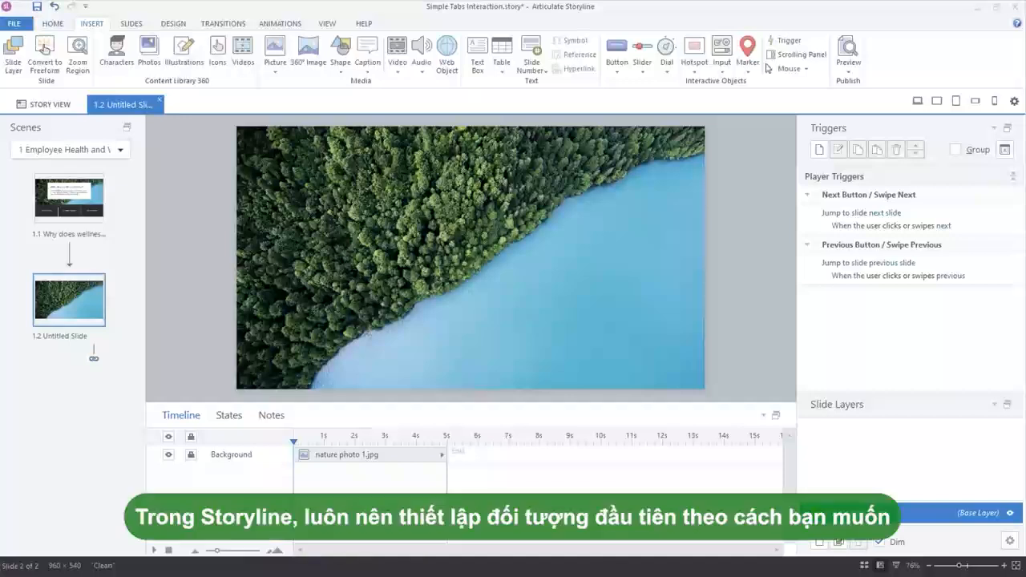
click(341, 56)
click(336, 120)
drag(263, 292, 381, 356)
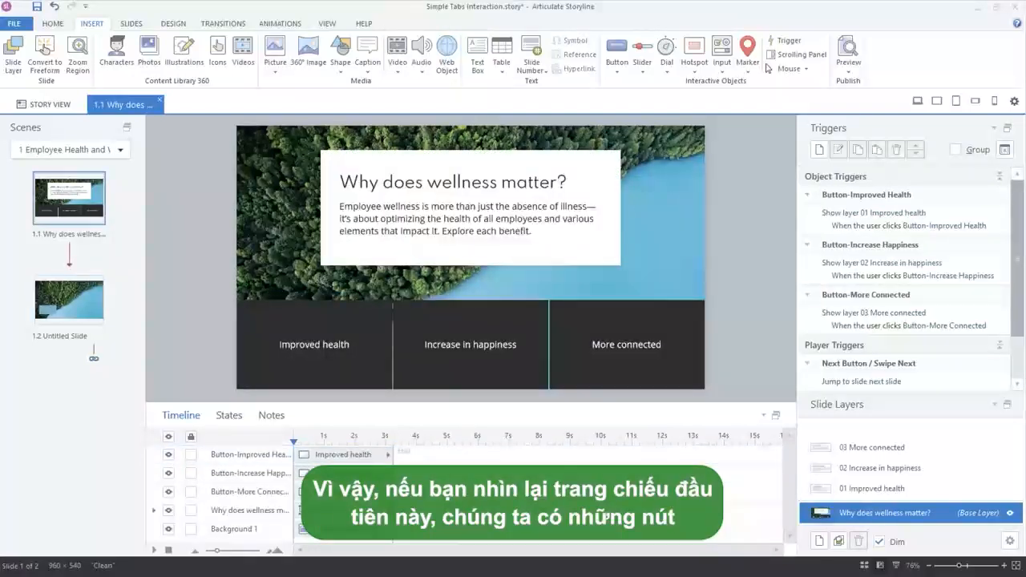
Step: Check the Improved health button on slide 1.1, and give the new slide's rectangle a dark gray fill with no outline
click(279, 345)
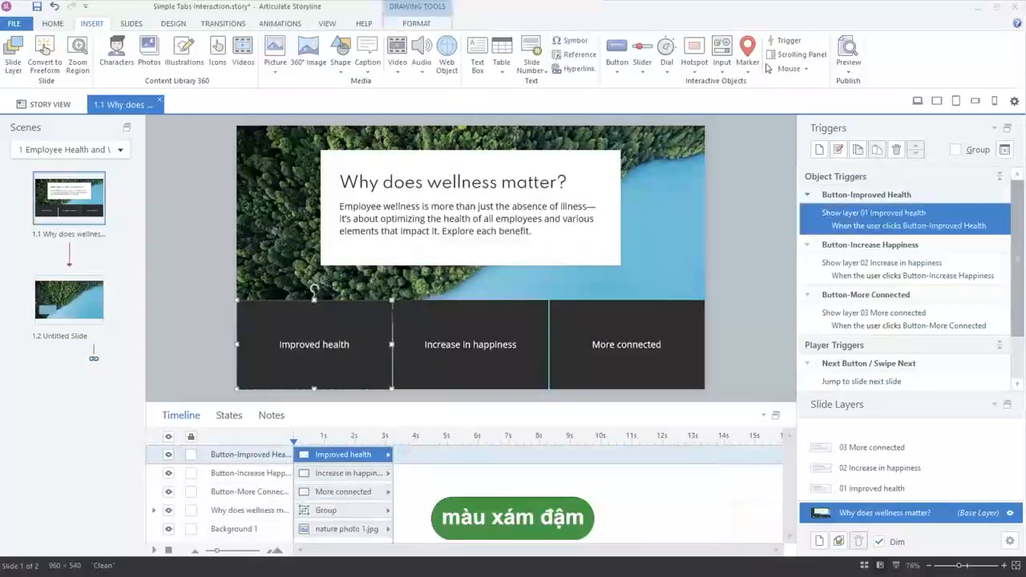
click(69, 300)
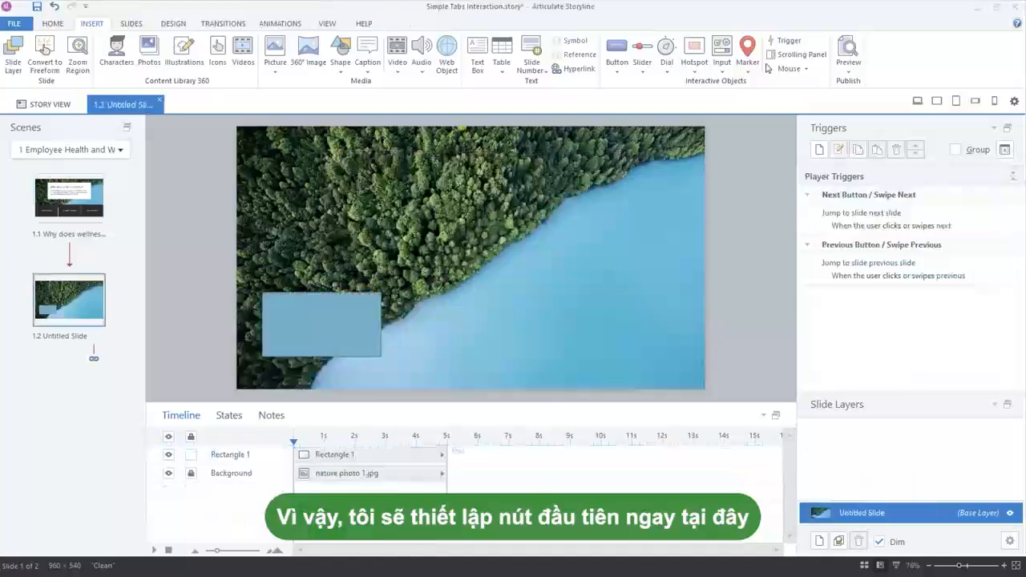
click(321, 324)
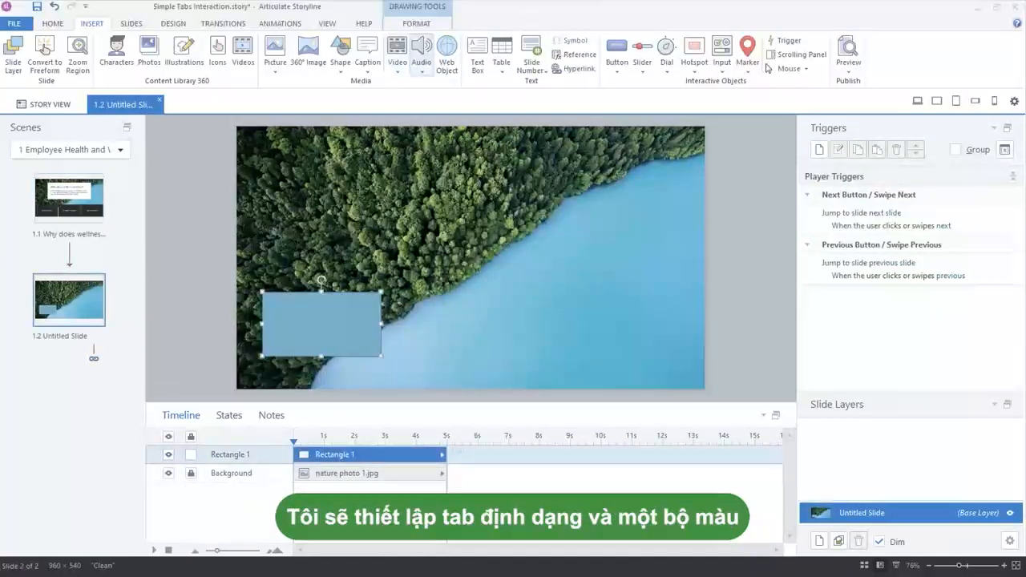
click(416, 23)
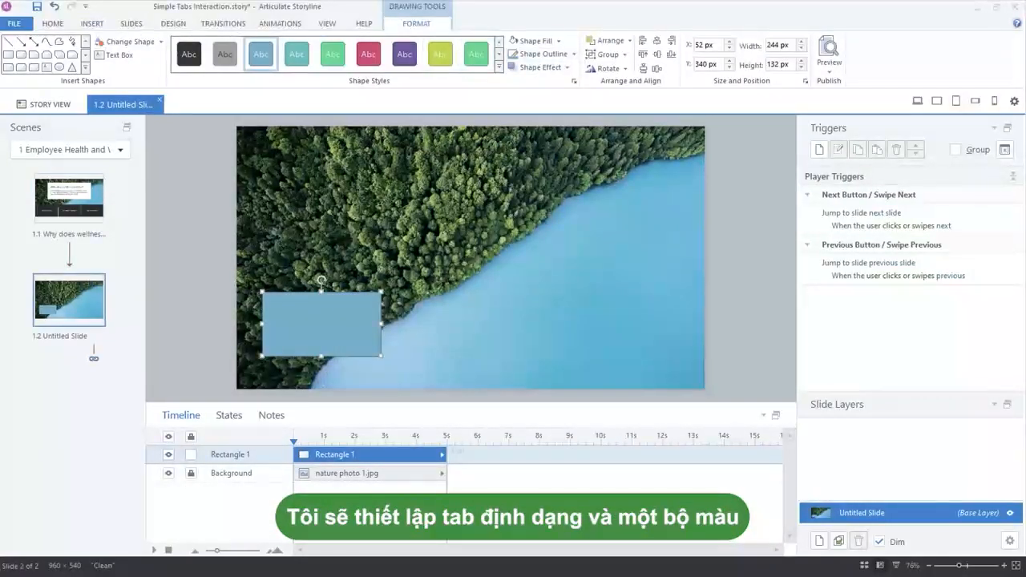
click(535, 41)
click(544, 66)
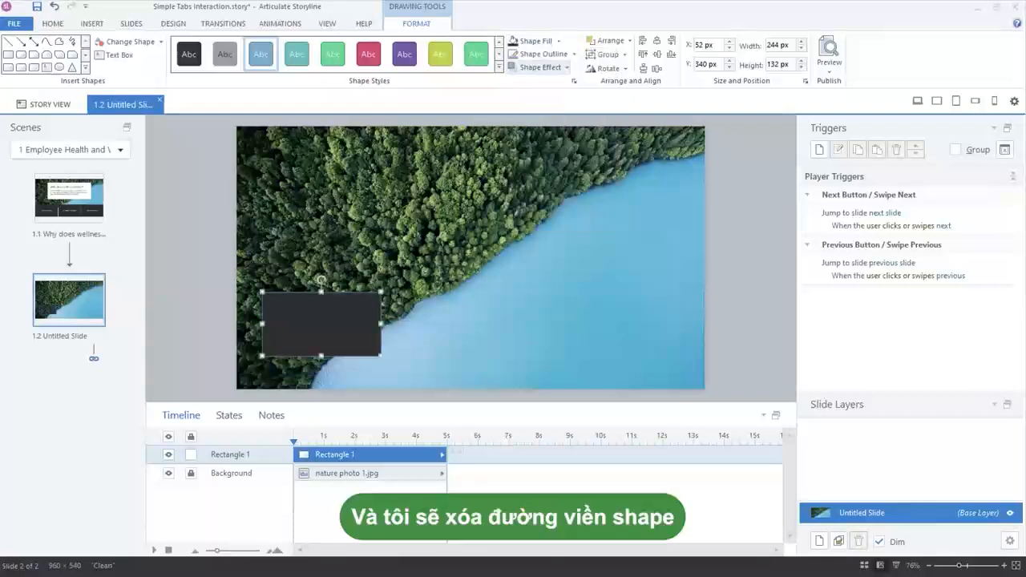
click(543, 53)
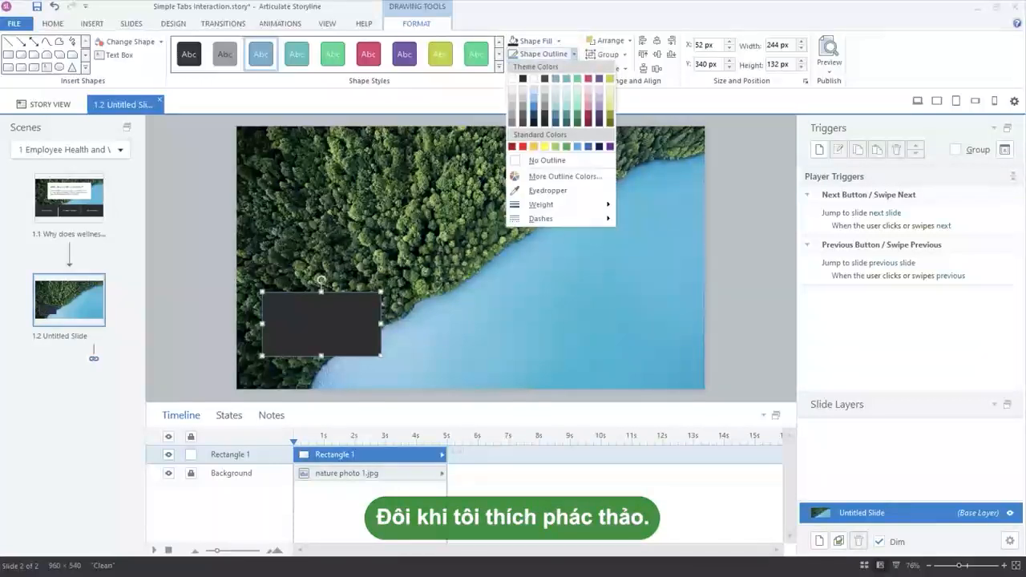
click(549, 160)
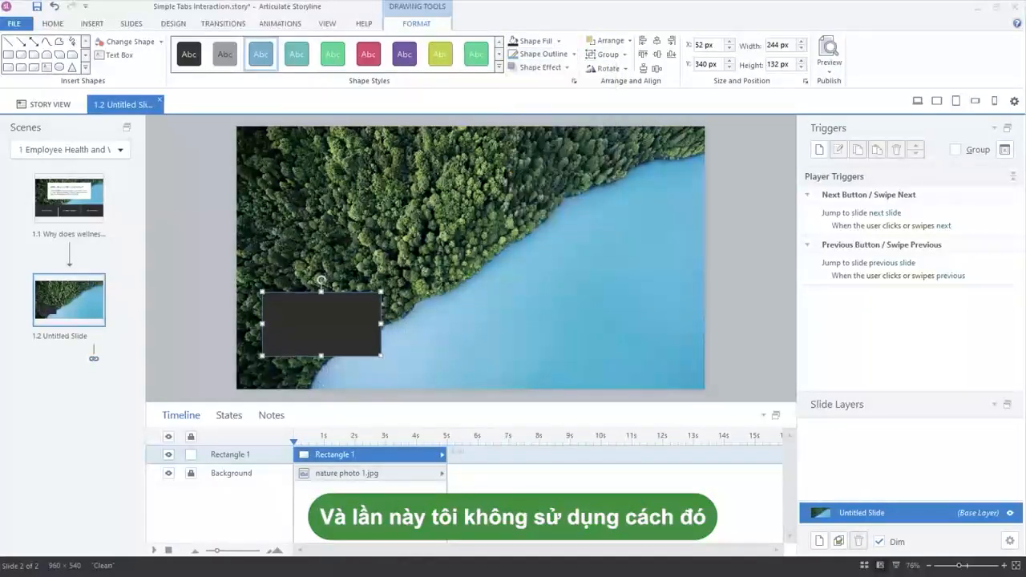
Step: Set the rectangle's size to 319 px wide and 184 px high, and move it up to about X 57, Y 281 px
click(777, 45)
text(319)
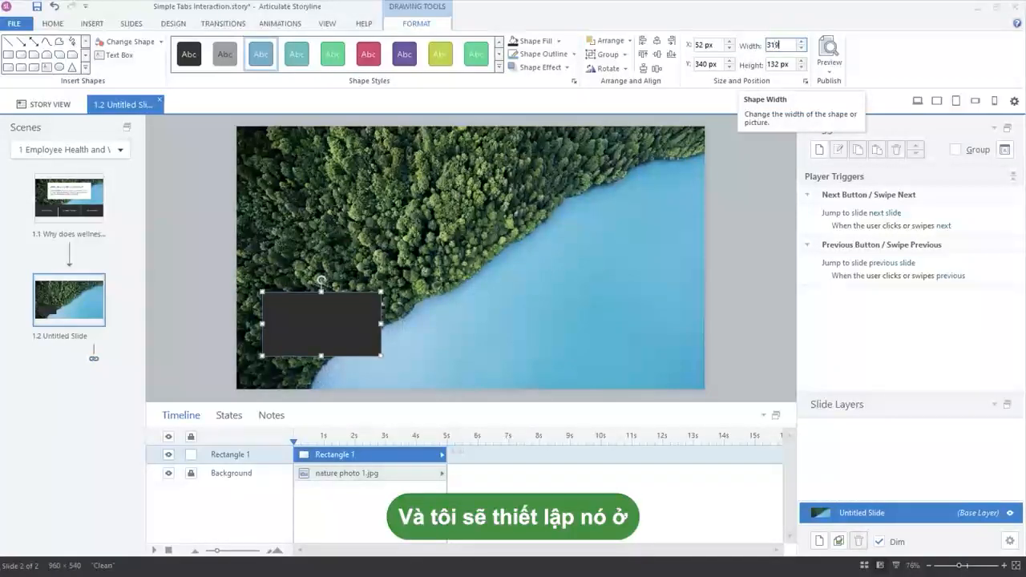
key(Tab)
text(1)
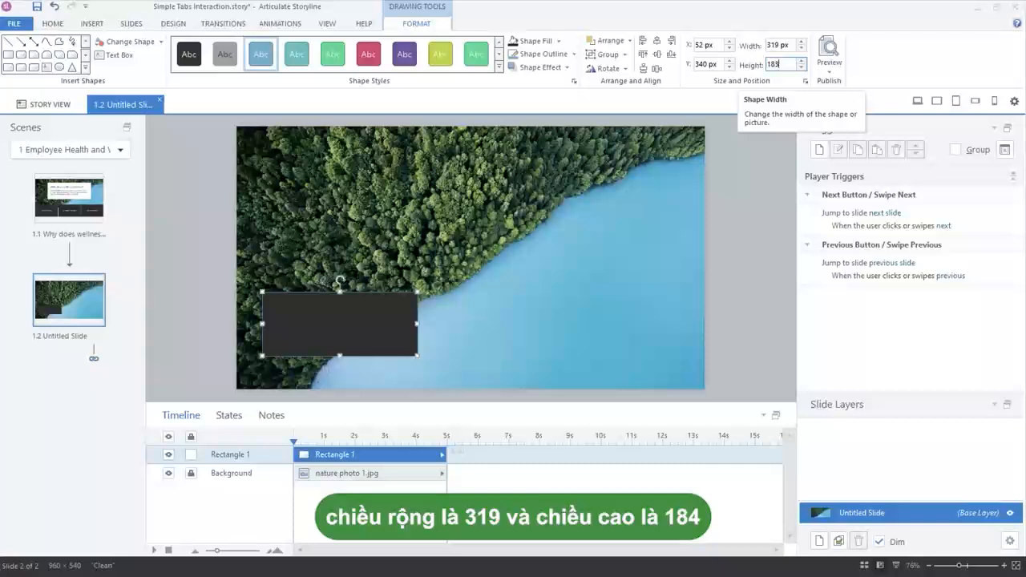
text(84)
key(Return)
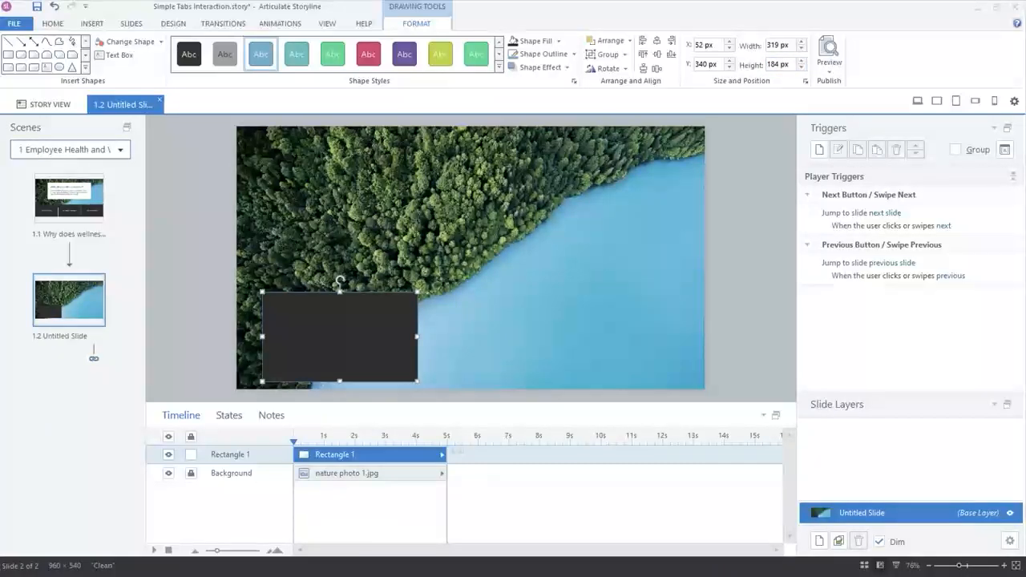
drag(369, 320, 371, 292)
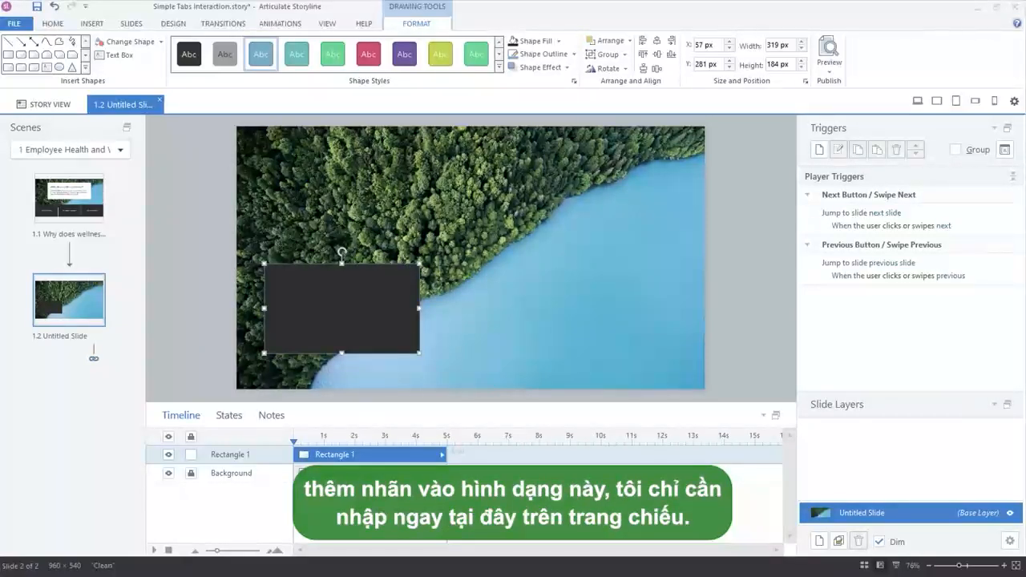
Step: Label the rectangle "Improved Health" with centered text, and shift it slightly right and down on the slide
text(Im)
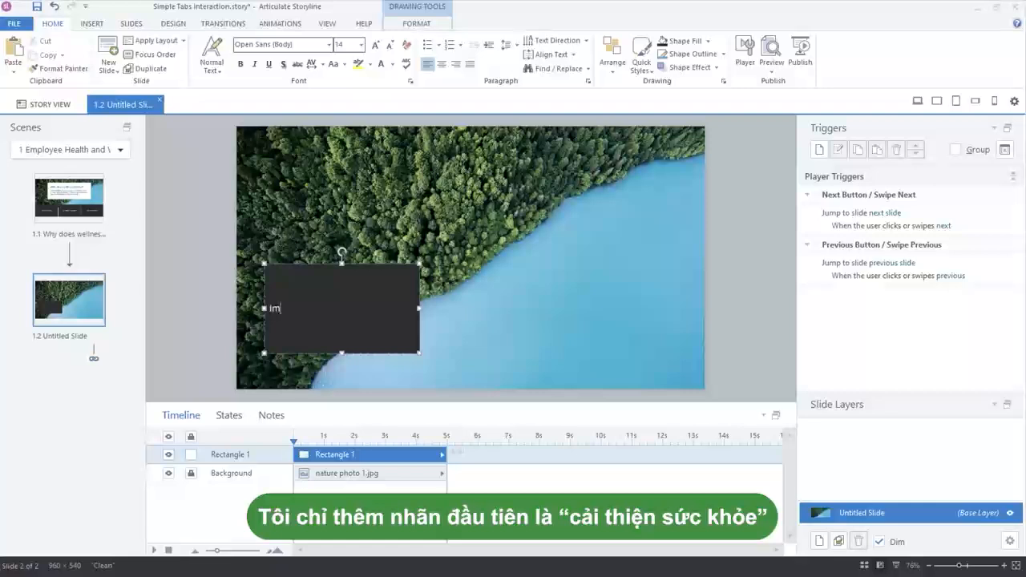
text(proved Health)
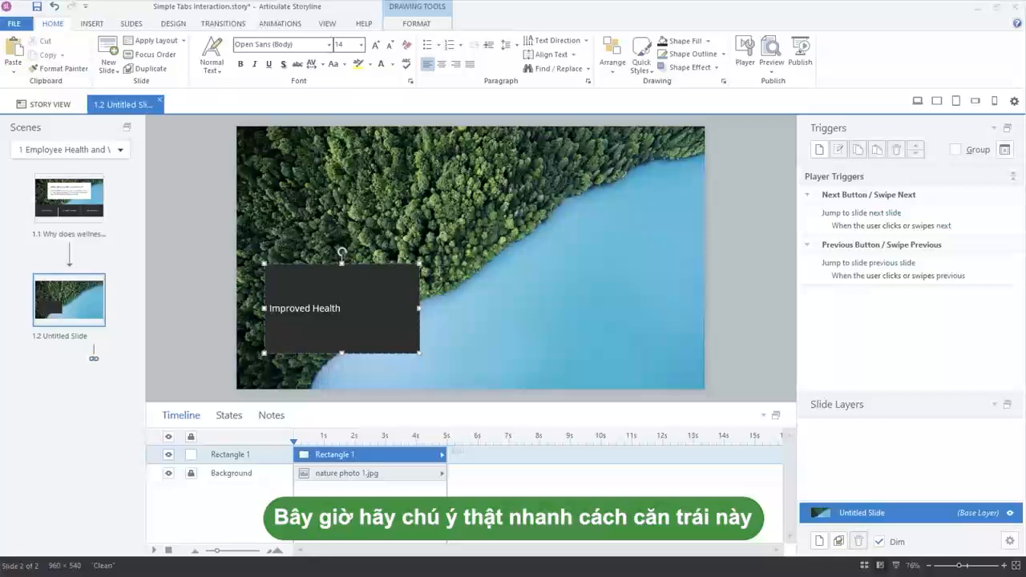
key(Escape)
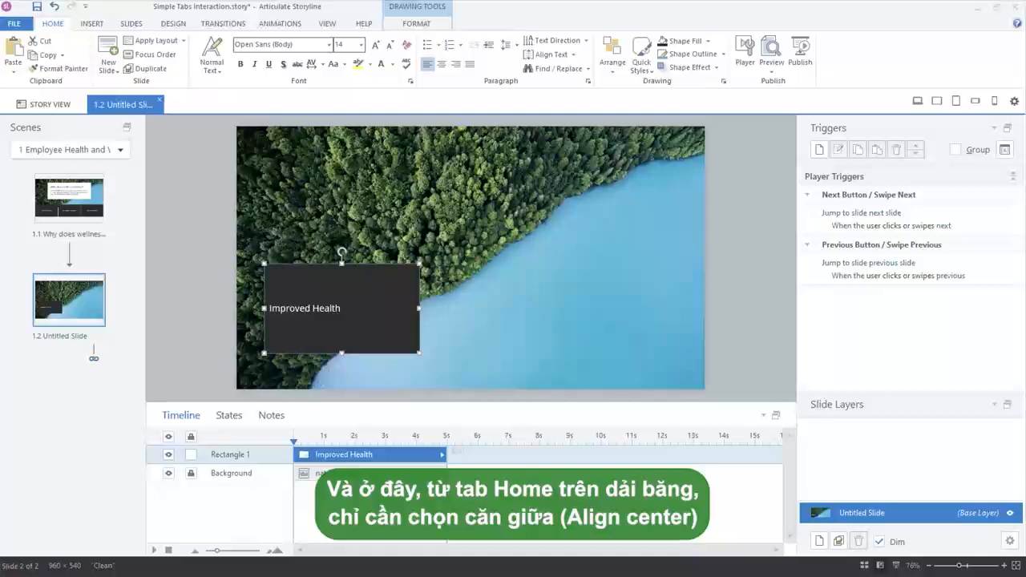
click(442, 64)
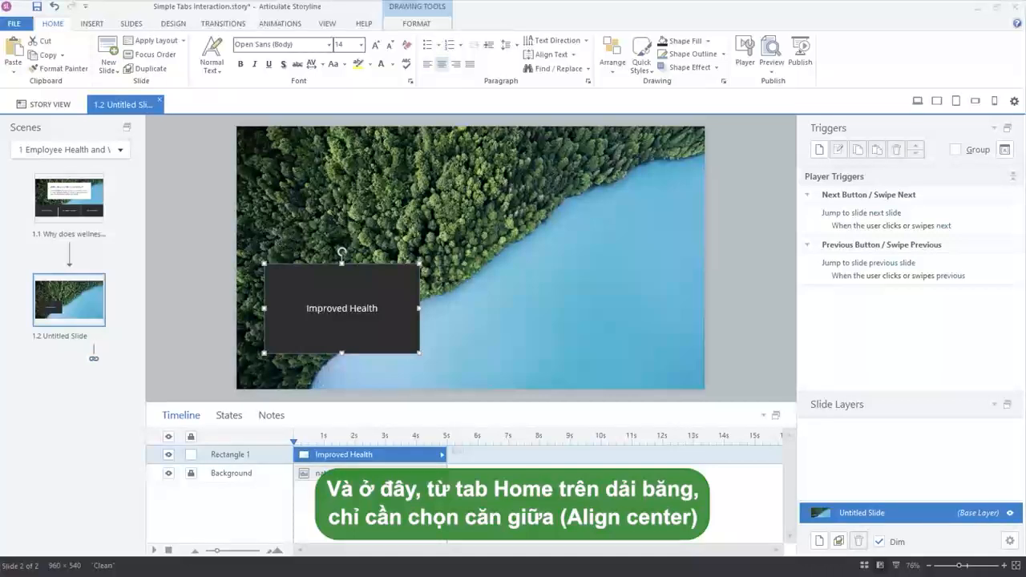
key(Escape)
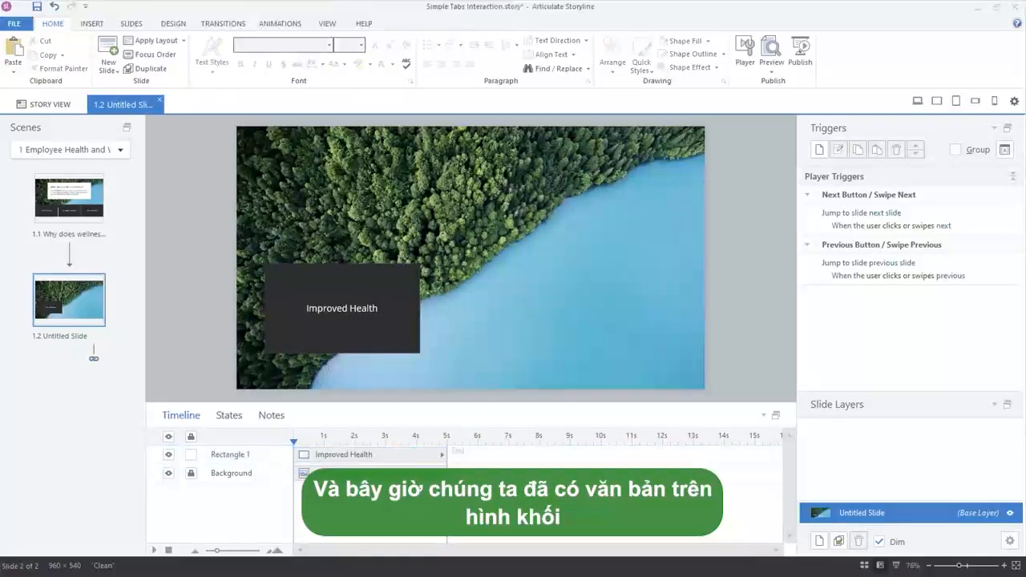
click(343, 308)
mouse_move(342, 308)
mouse_down()
mouse_move(445, 297)
mouse_move(353, 310)
mouse_up()
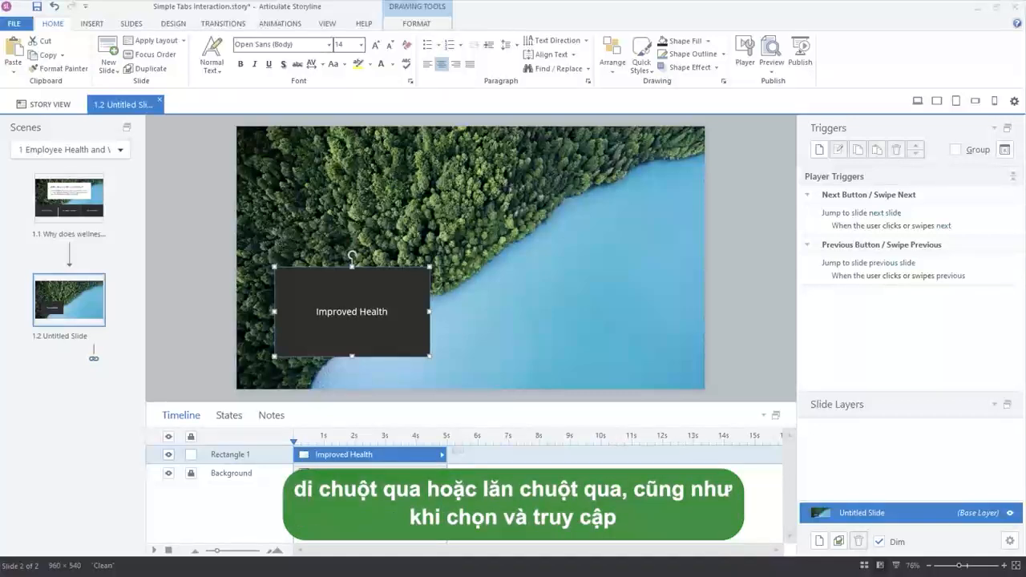
Step: Add the built-in Hover state to the Improved Health rectangle and fill that state with a lighter gray theme color
click(228, 415)
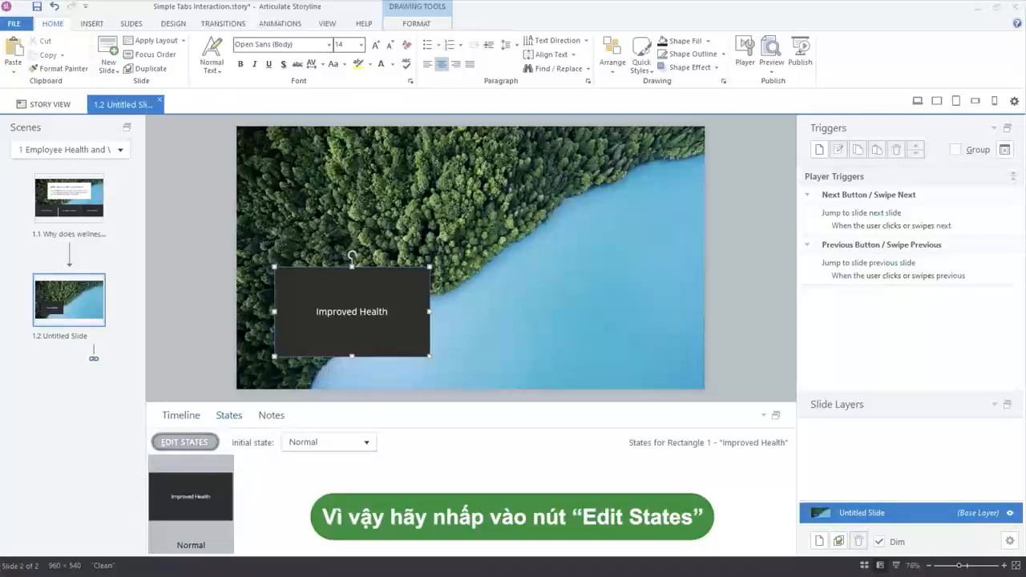
click(185, 442)
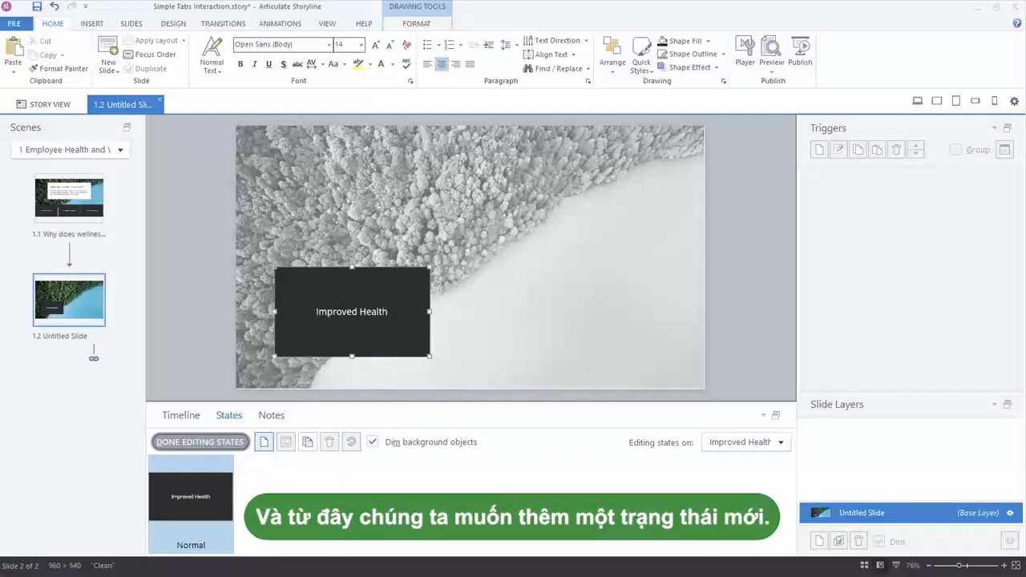
click(264, 442)
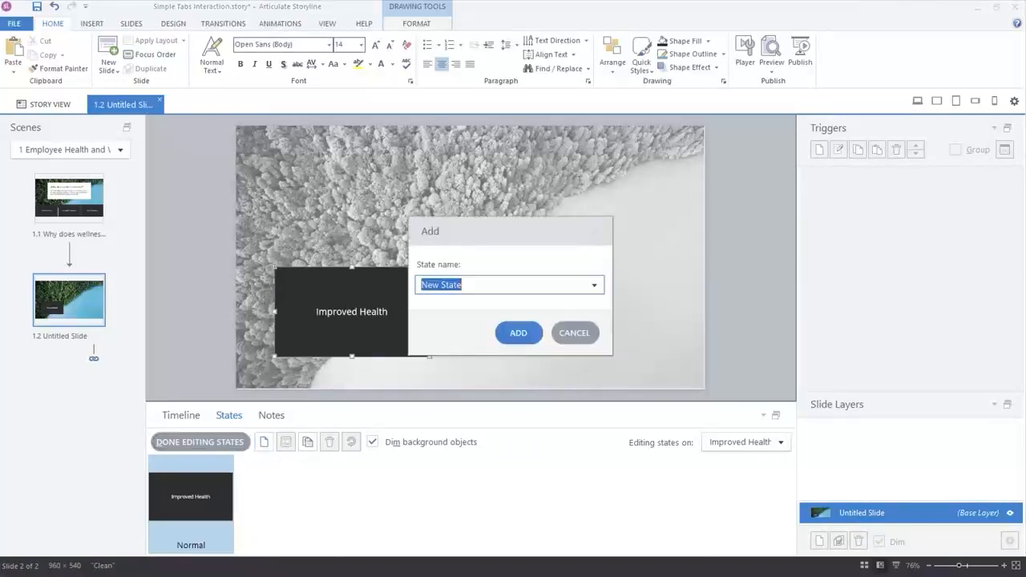
click(594, 285)
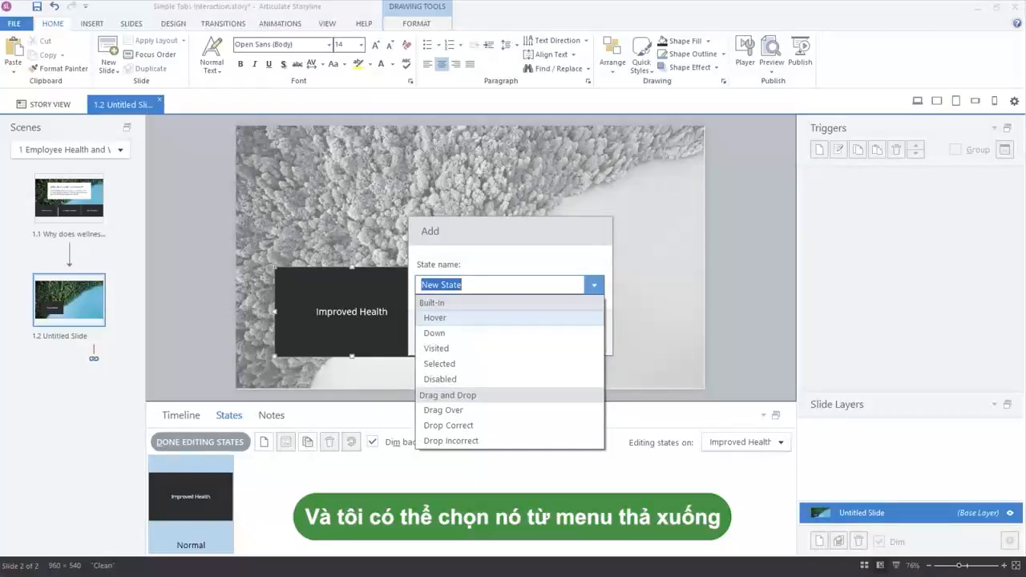
click(434, 317)
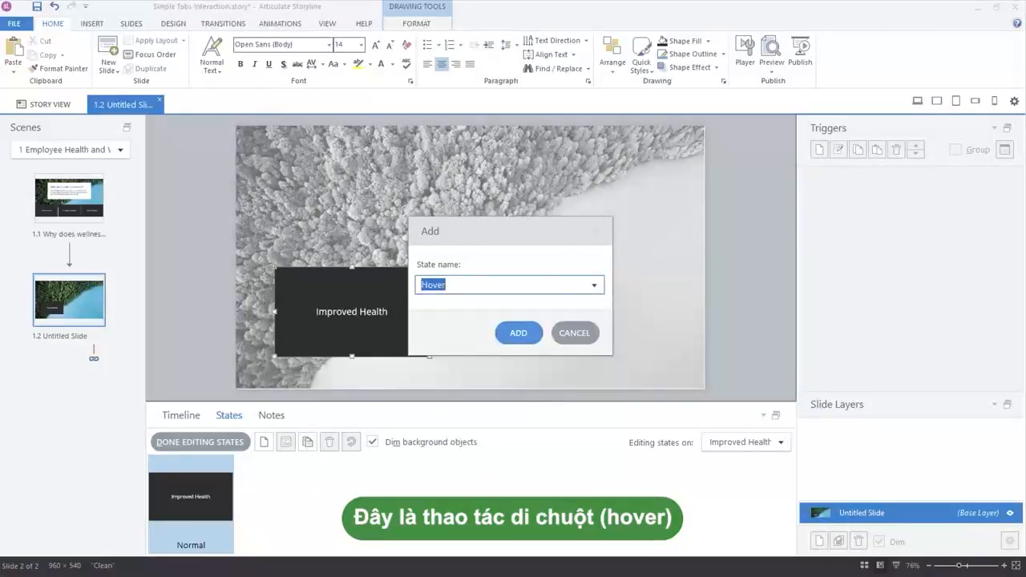
click(519, 332)
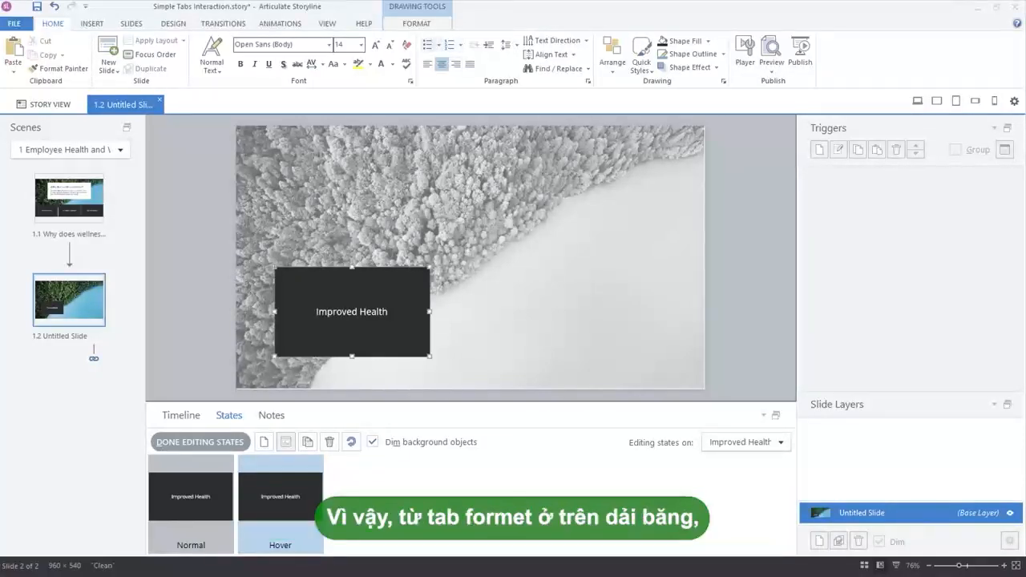
click(417, 24)
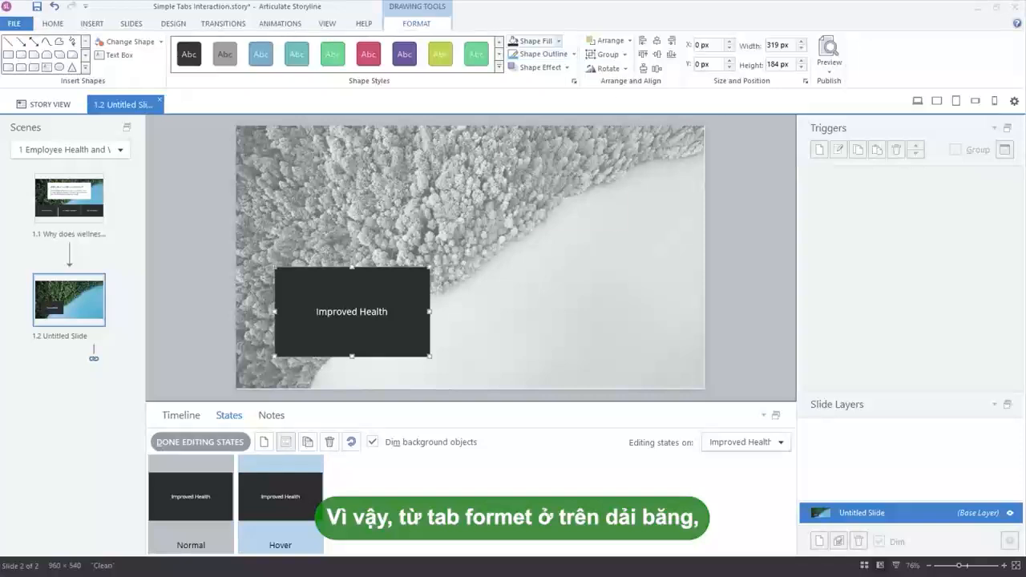
click(535, 41)
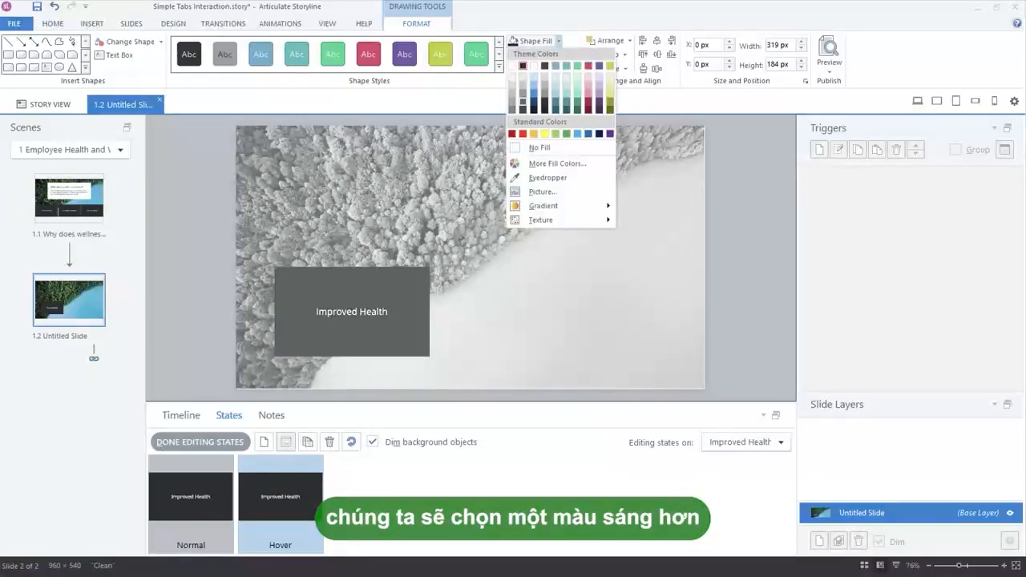
click(522, 101)
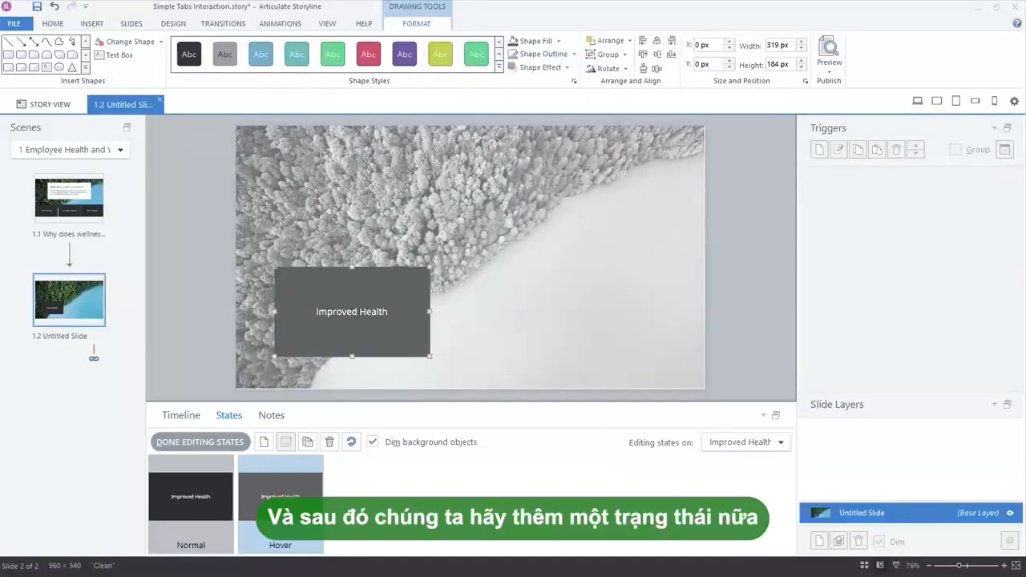
Step: Add the built-in Visited state to the Improved Health rectangle and give it the dark gray theme fill
click(264, 442)
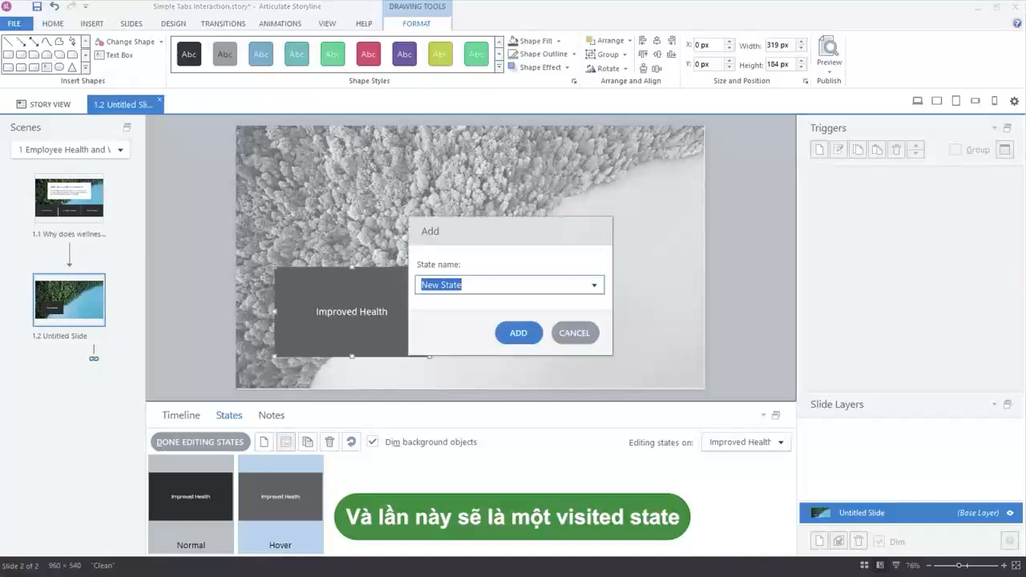
click(594, 284)
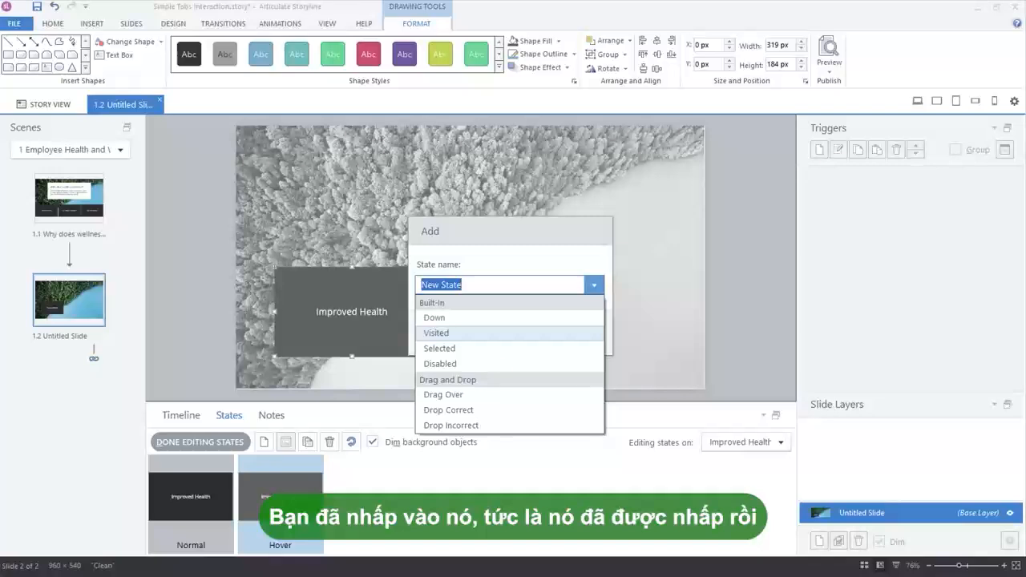
click(436, 333)
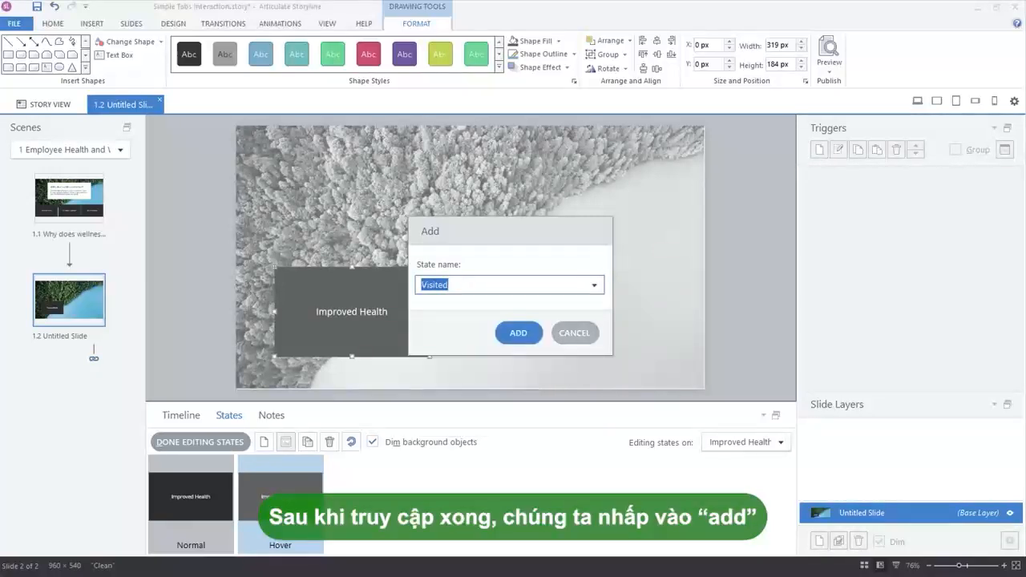
click(518, 333)
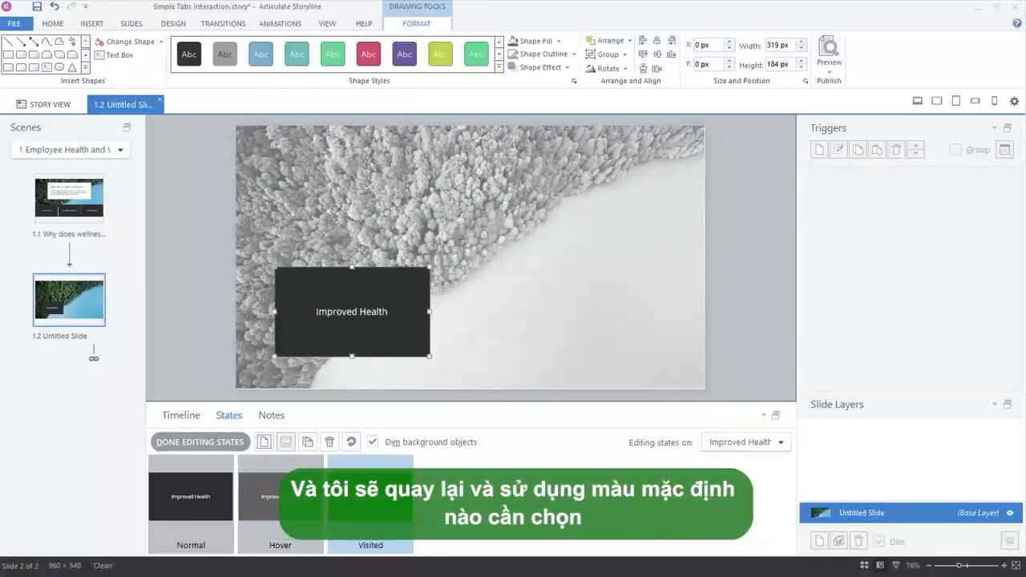
click(558, 41)
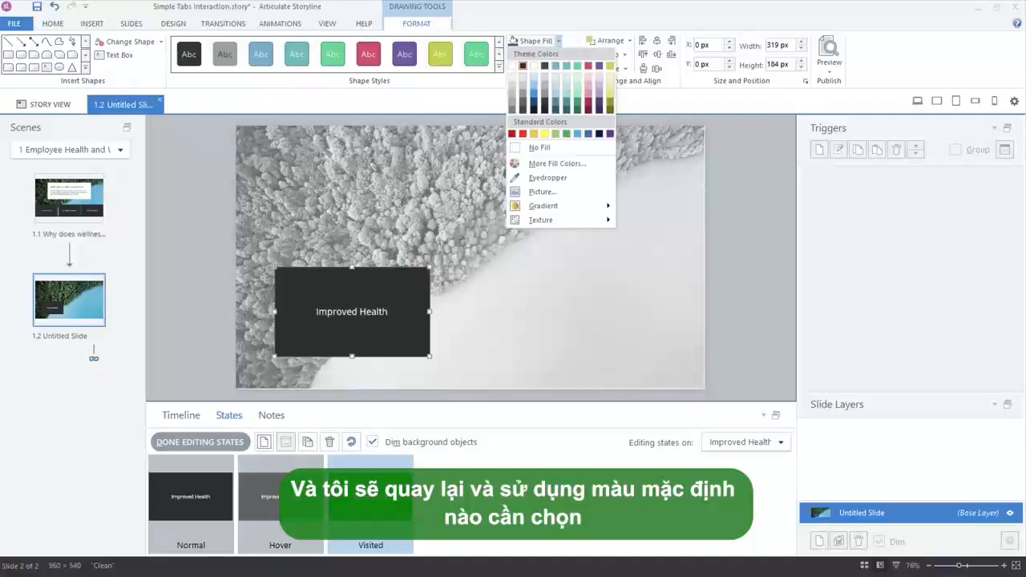
click(523, 66)
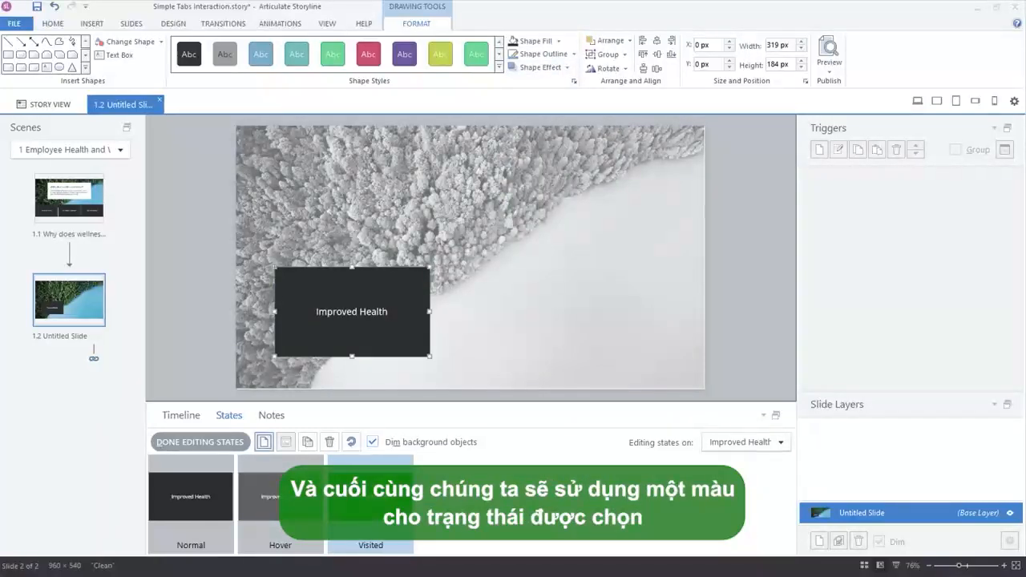
Step: Add the built-in Selected state to the Improved Health rectangle and fill that state with the green theme color
click(263, 442)
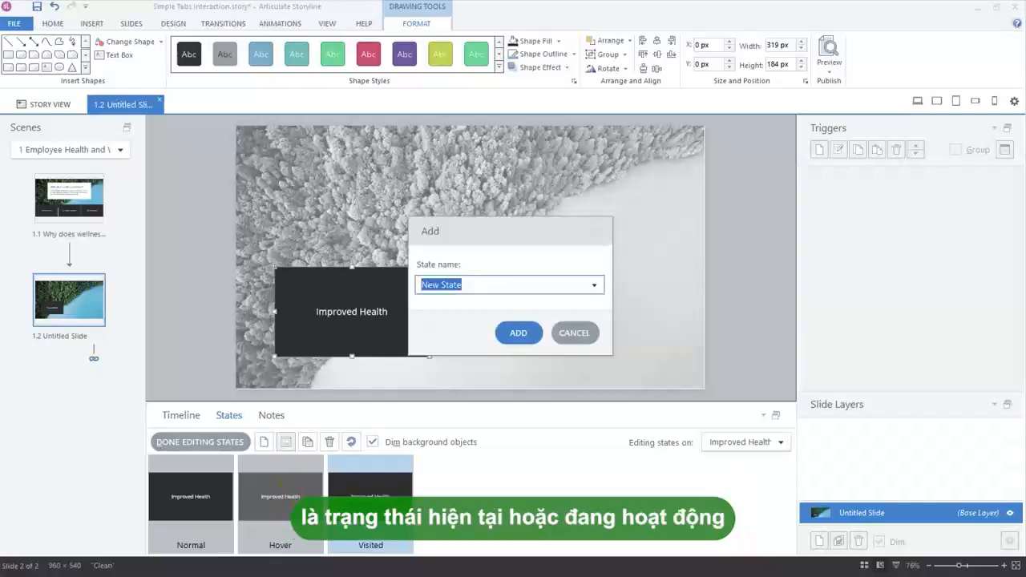
click(594, 285)
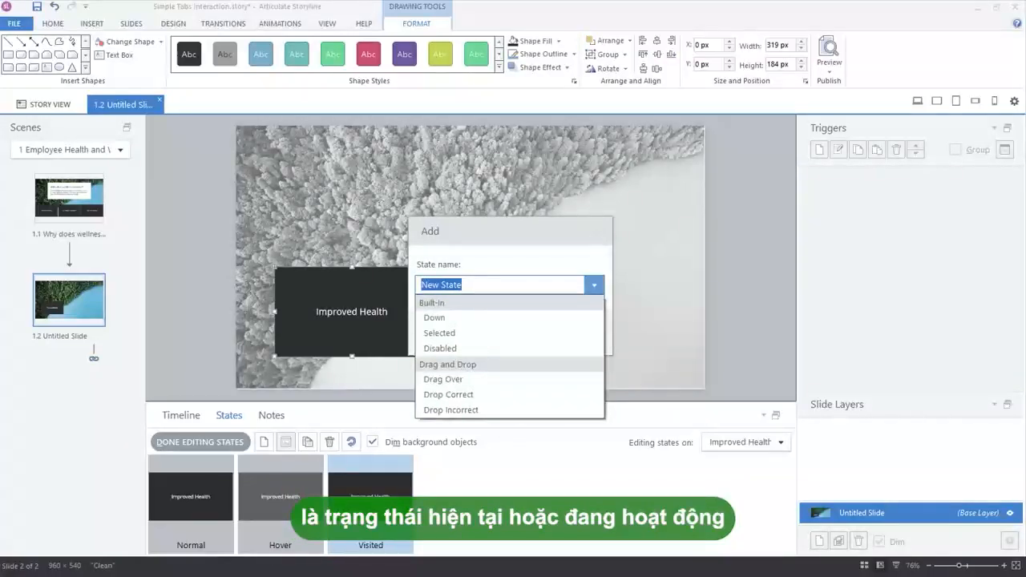
click(439, 333)
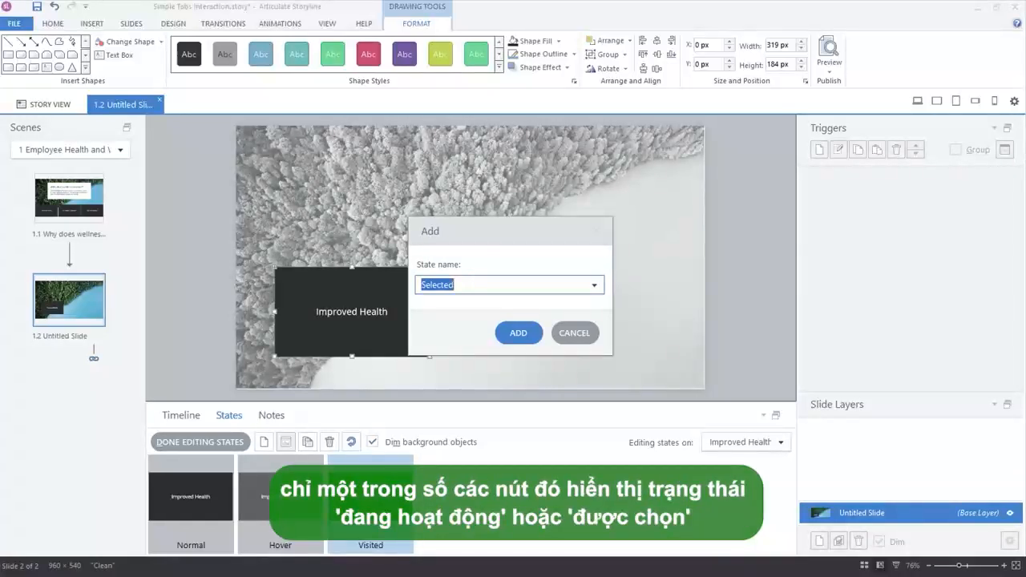
key(Return)
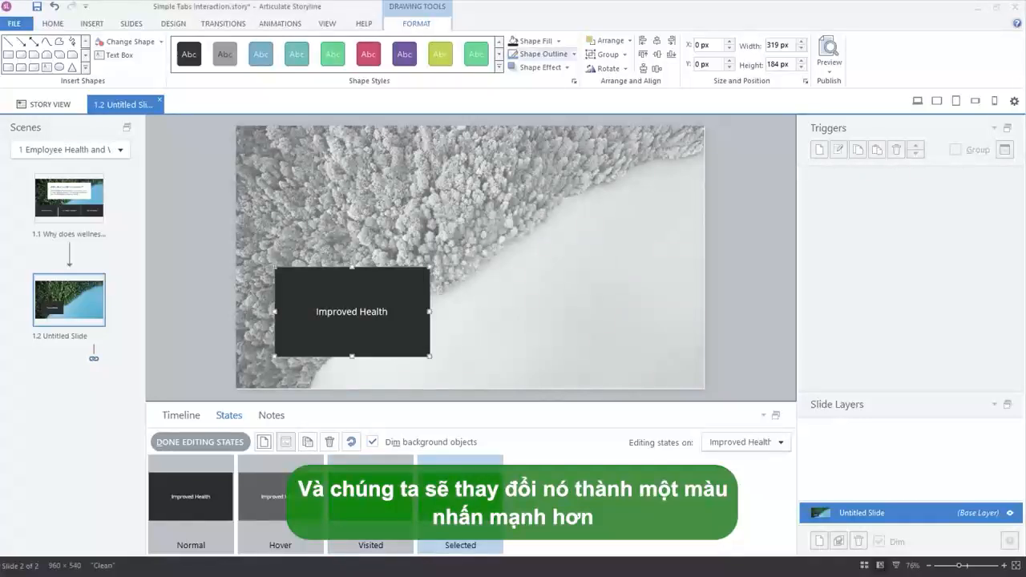
click(559, 41)
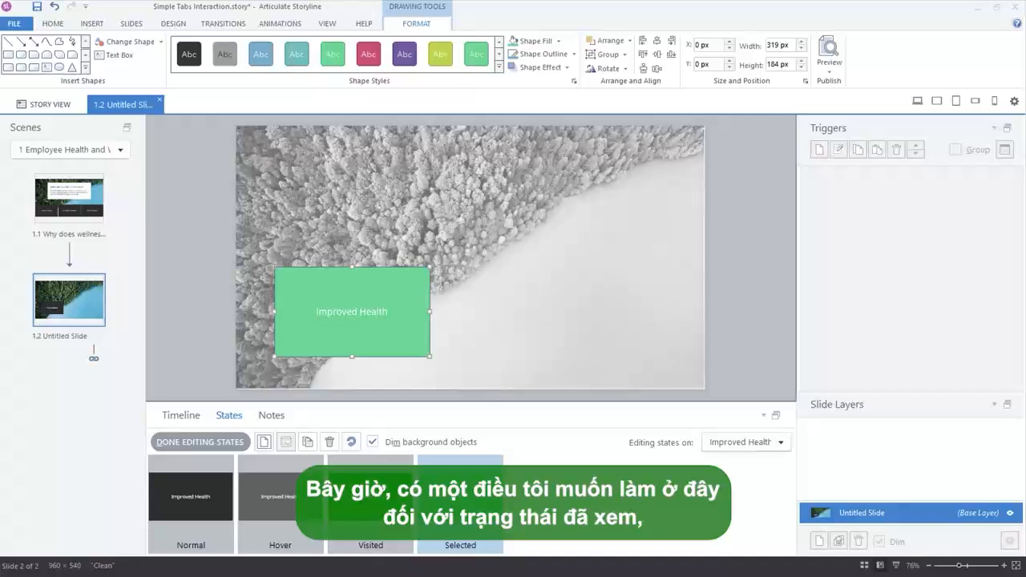
Step: Insert a small circled checkmark icon, found by searching the icon library for "checkmark", into the rectangle's Visited state
click(370, 504)
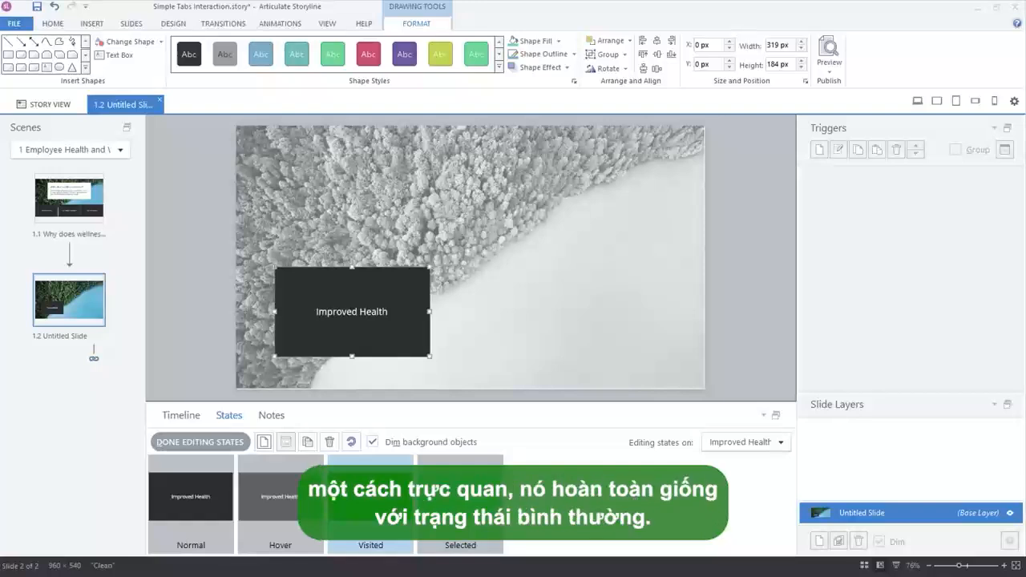
click(190, 503)
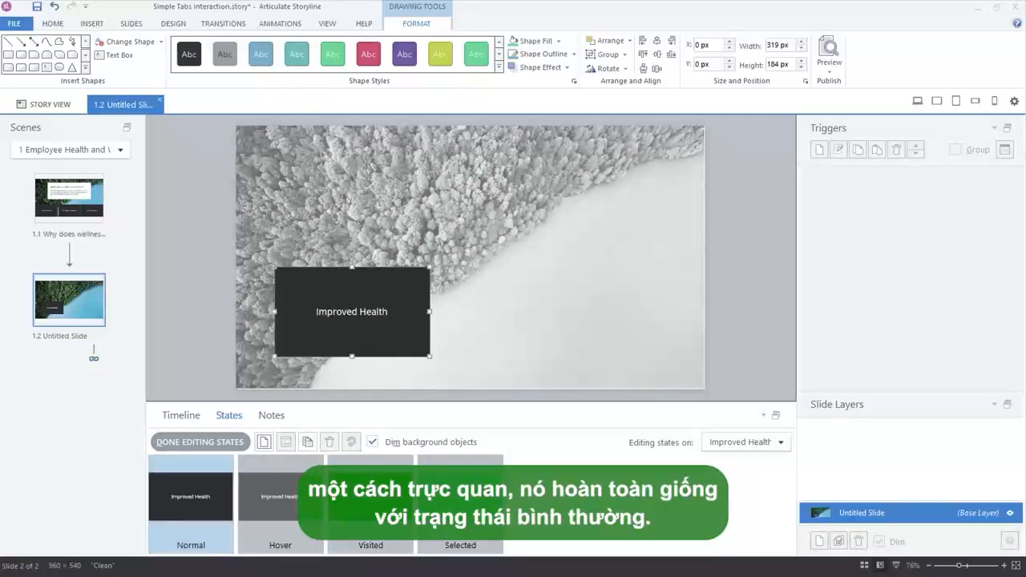
click(371, 504)
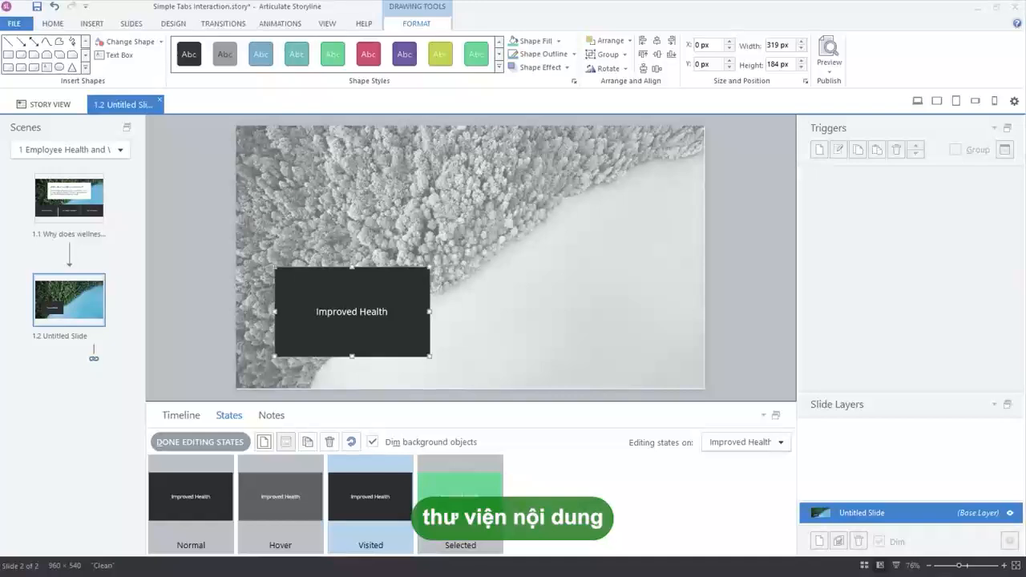
click(91, 24)
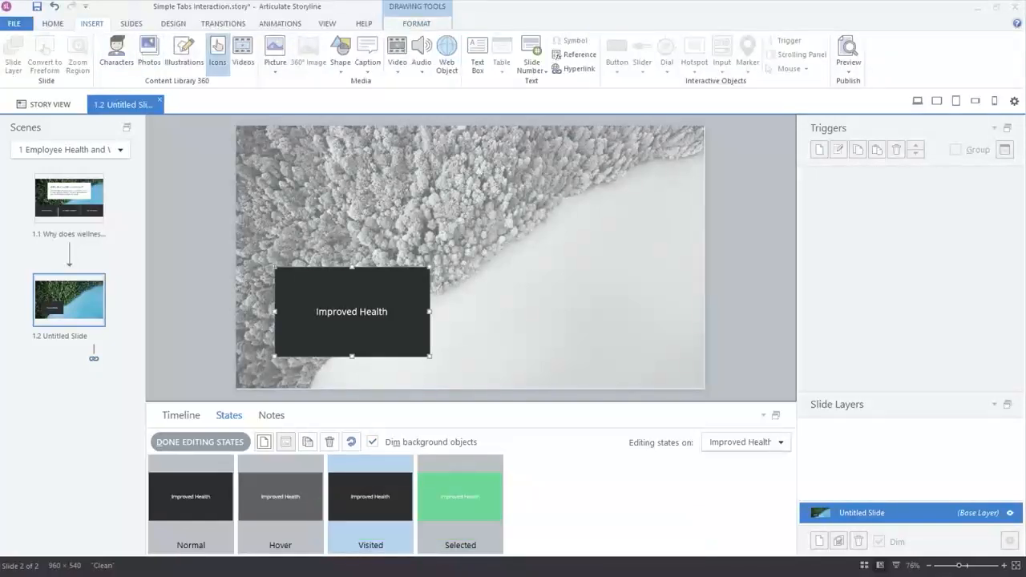
click(217, 55)
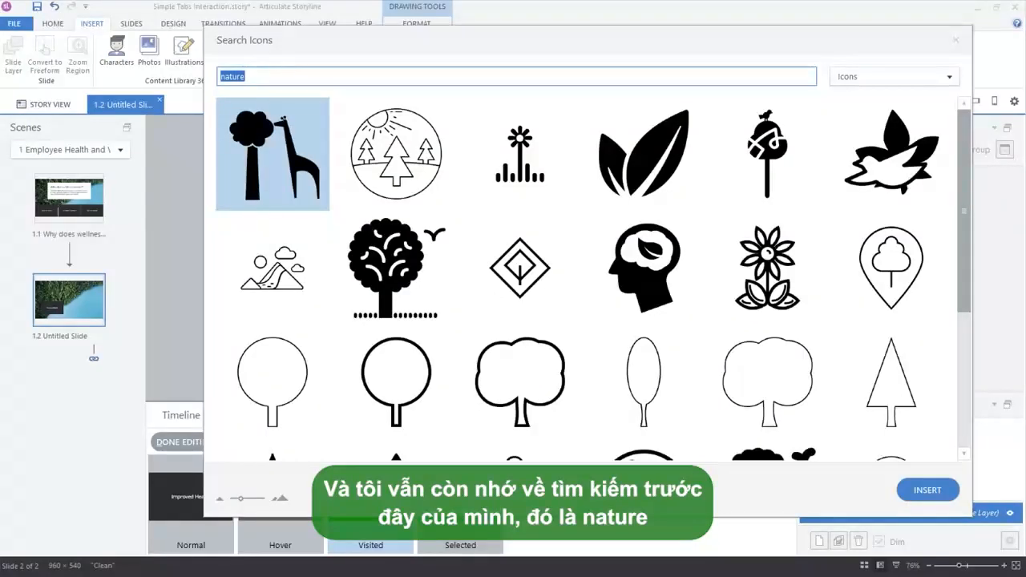
text(checkmark)
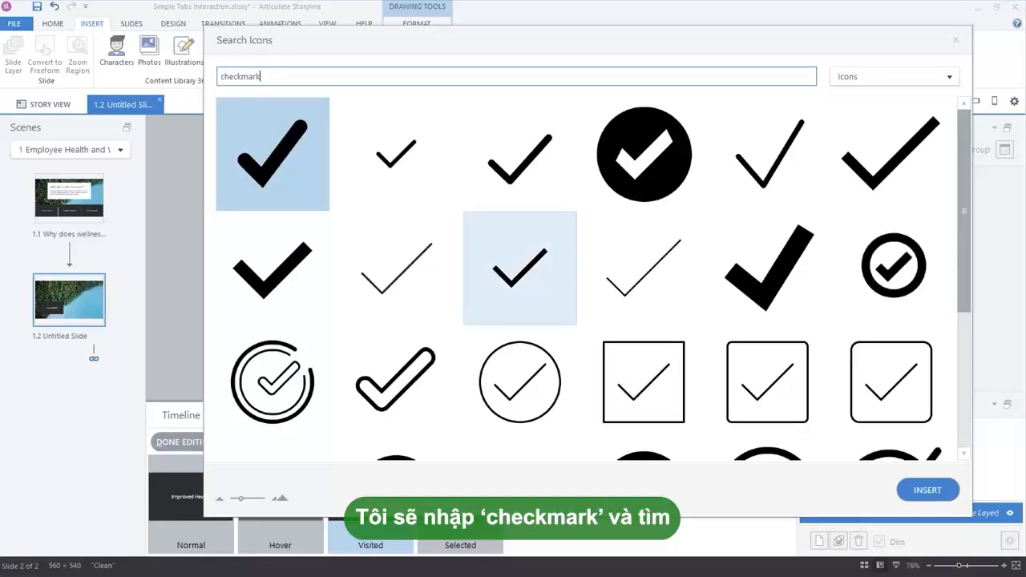
scroll(520, 268, down, 4)
click(520, 363)
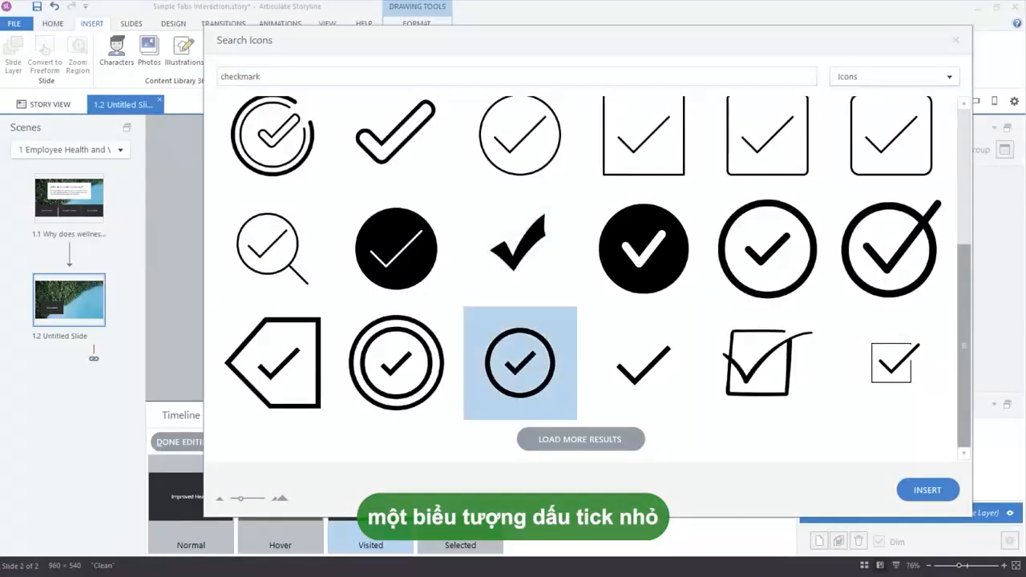
click(928, 490)
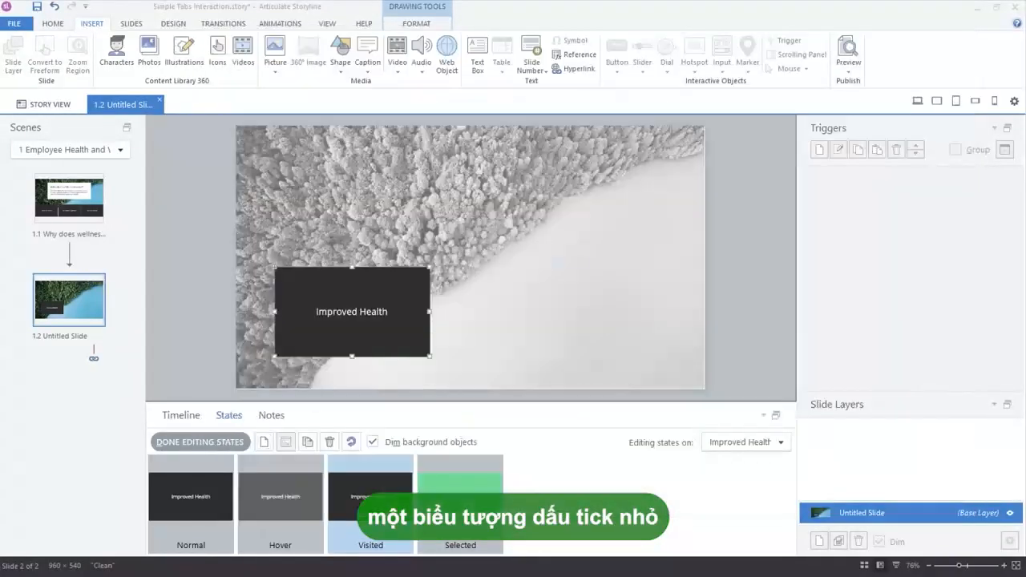
Step: Place the checkmark icon above the Improved Health label at about X 131, Y 8 px and fill it white
drag(474, 261, 351, 284)
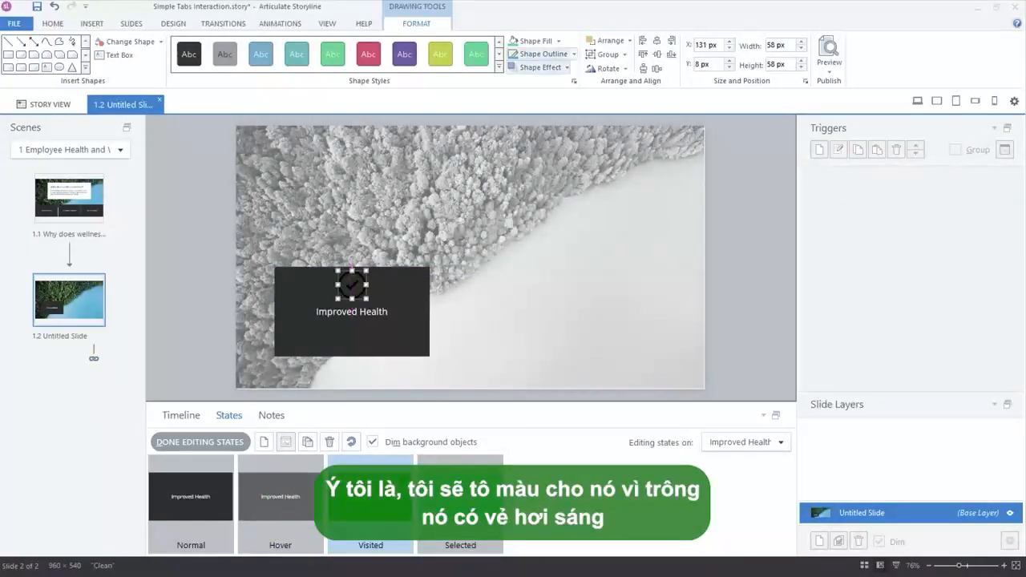
click(536, 41)
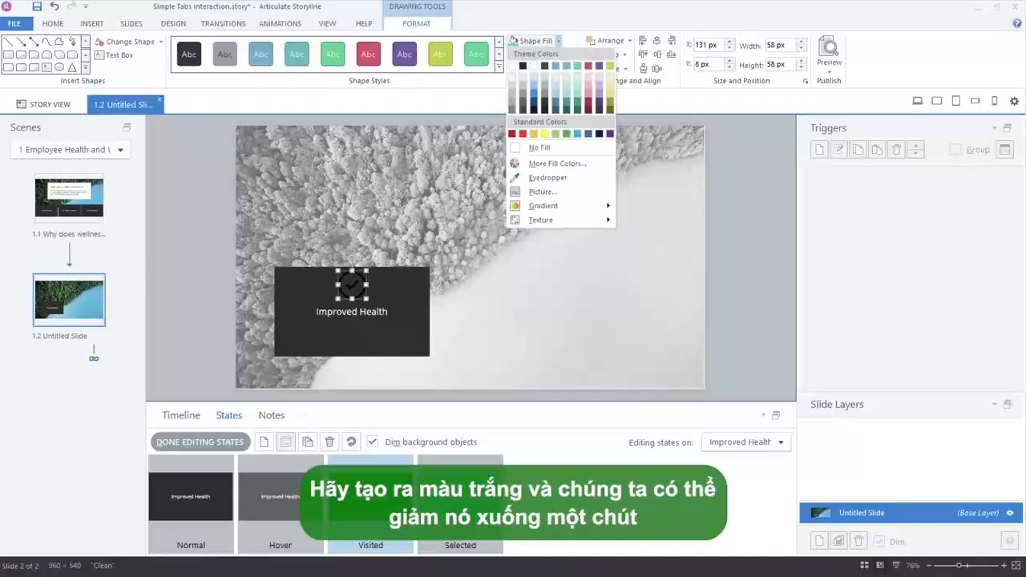
click(513, 66)
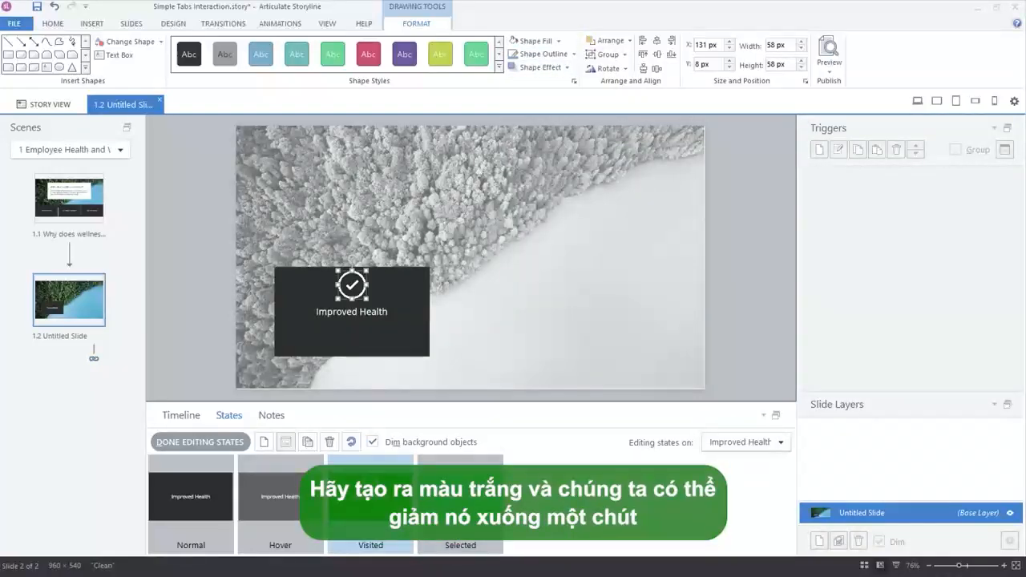
Step: Nudge the checkmark icon down to Y 17 px and finish editing the rectangle's states
key(Down)
key(Down)
key(Down)
key(Down)
key(Down)
key(Down)
key(Down)
key(Down)
key(Down)
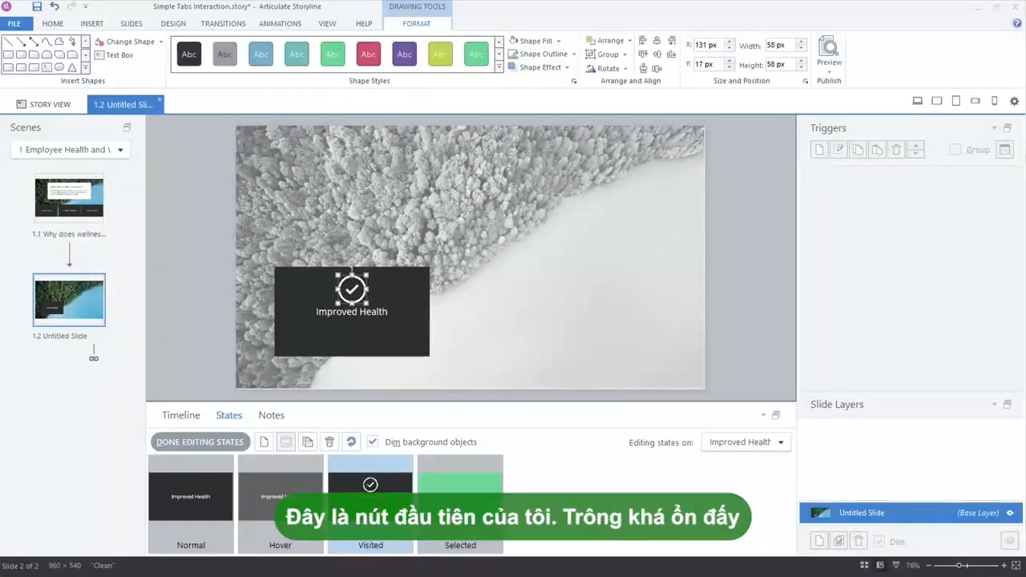
click(199, 441)
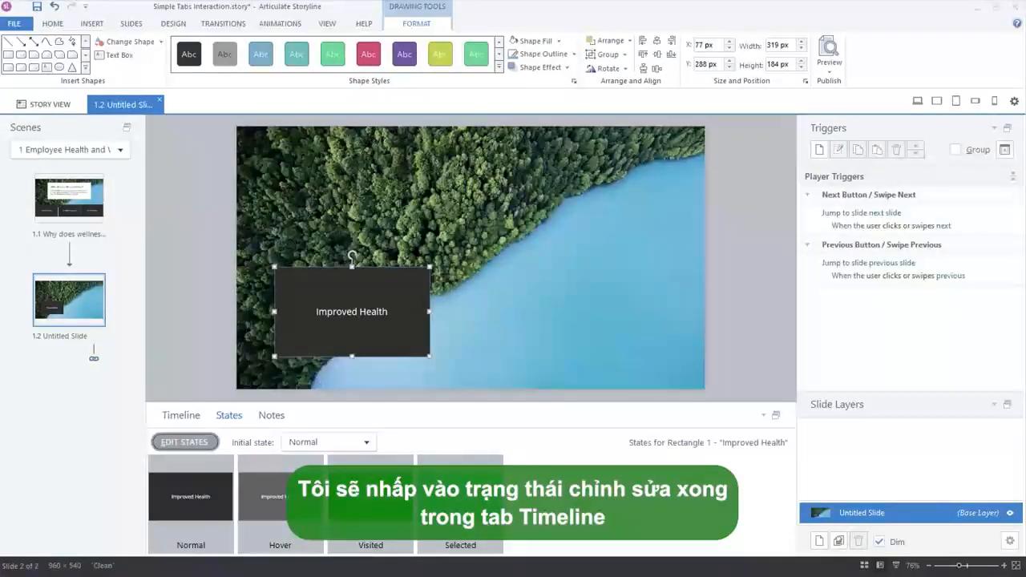
Step: Rename the Improved Health rectangle's timeline object as "Button 01"
click(181, 415)
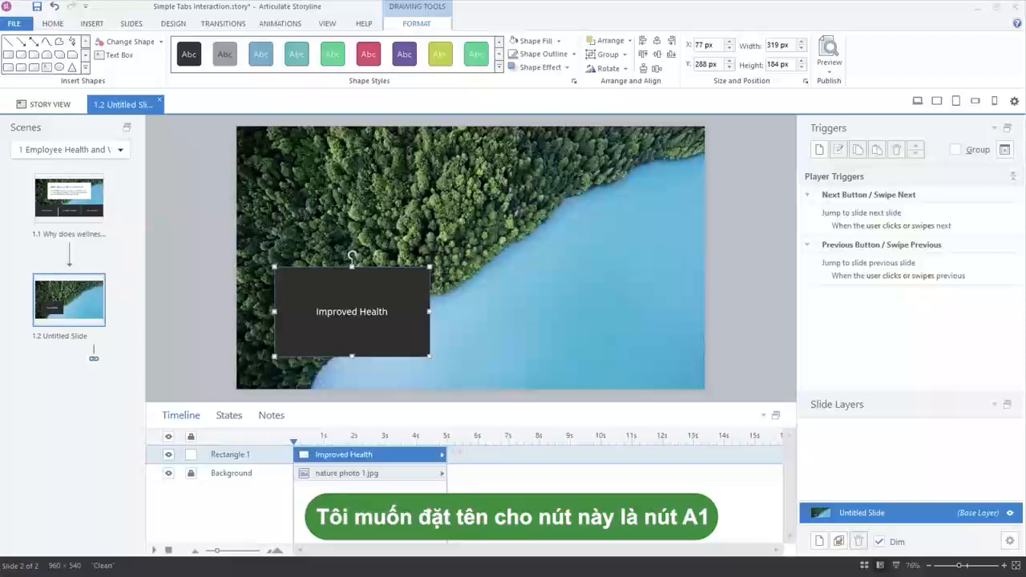
double_click(230, 455)
text(But)
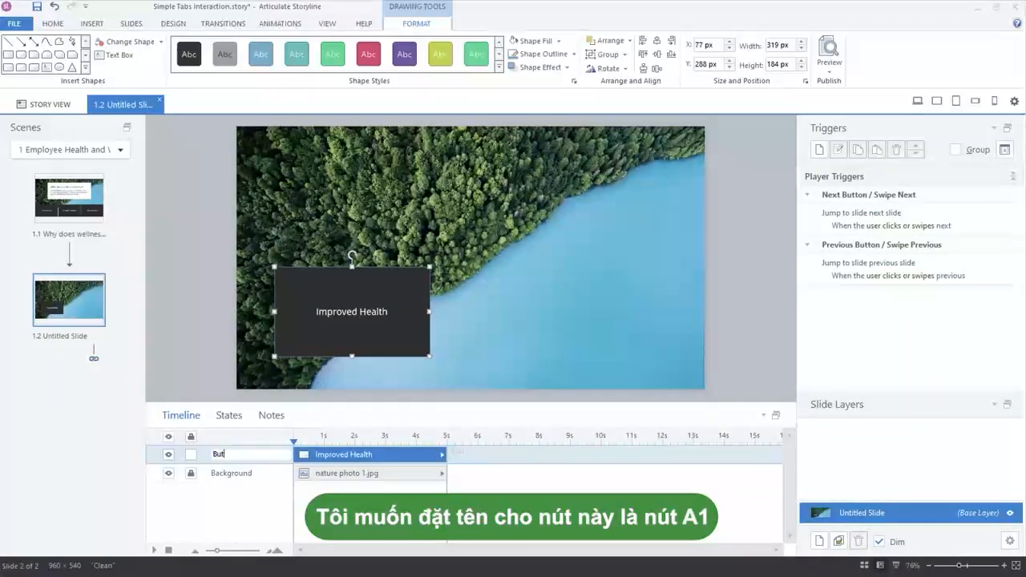
text(ton 01)
key(Return)
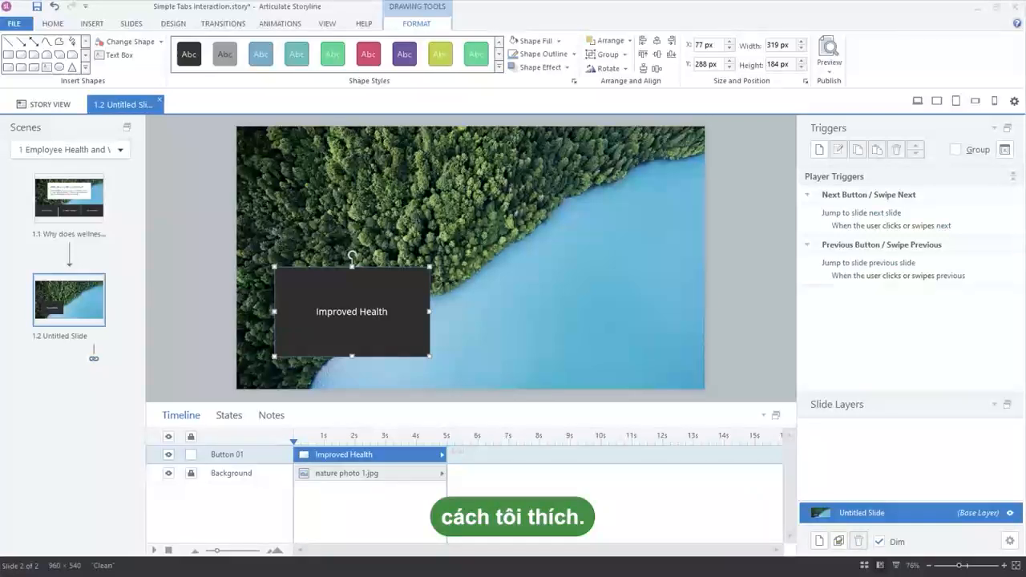
Step: Move Button 01 to about X 43, Y 298 px, and place a duplicate beside it at about X 372, Y 298 px
drag(309, 346, 292, 351)
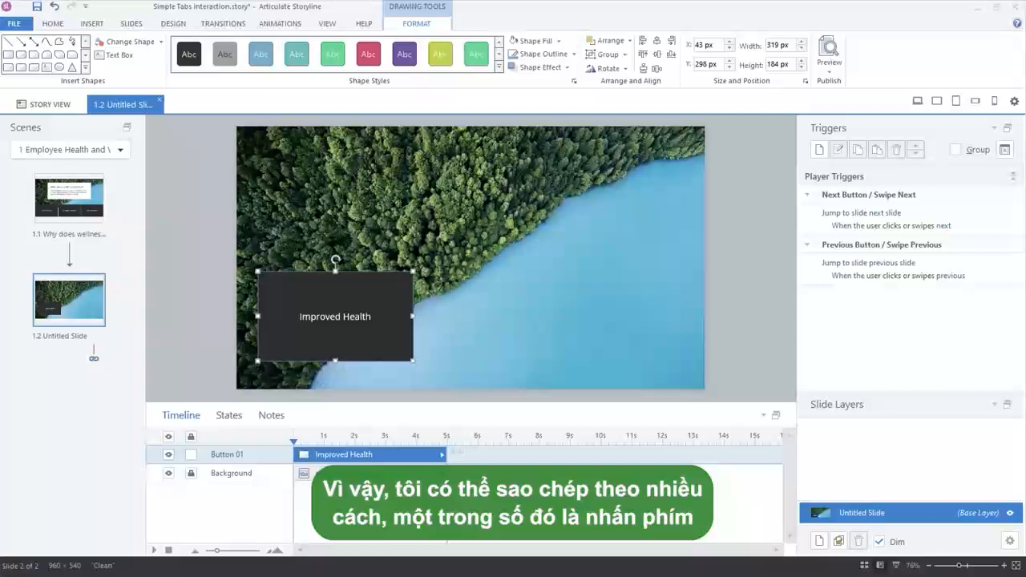
key(ctrl+d)
drag(312, 355, 473, 350)
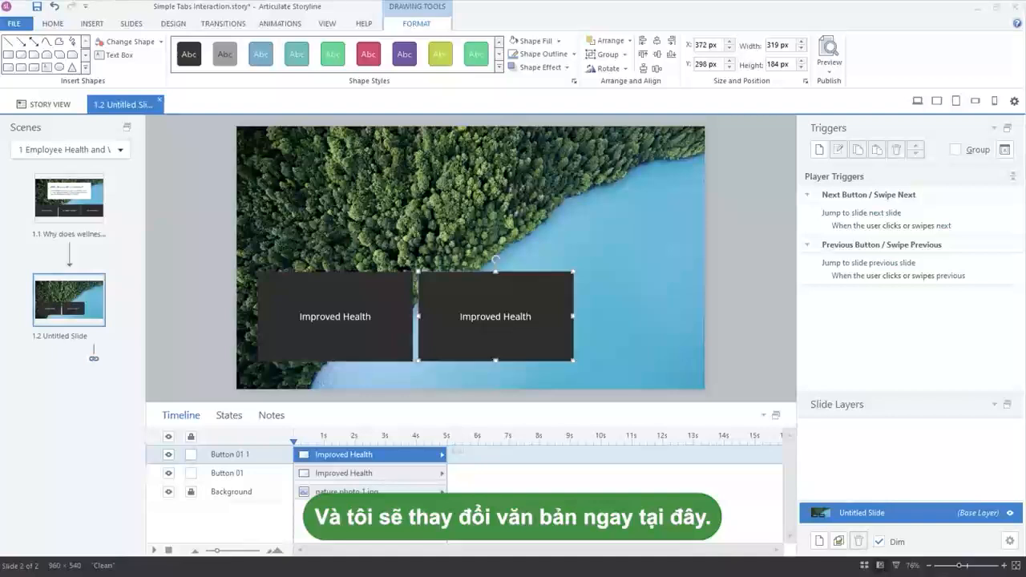
Step: Change the duplicate button's label to "Increase in Happiness" and check the text in its Visited and Hover states
click(531, 315)
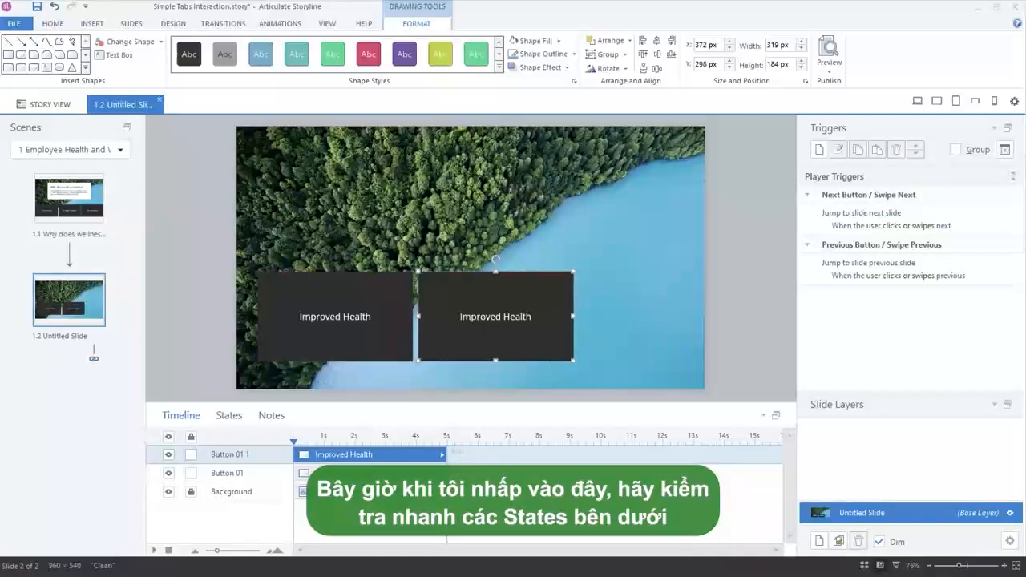
click(229, 415)
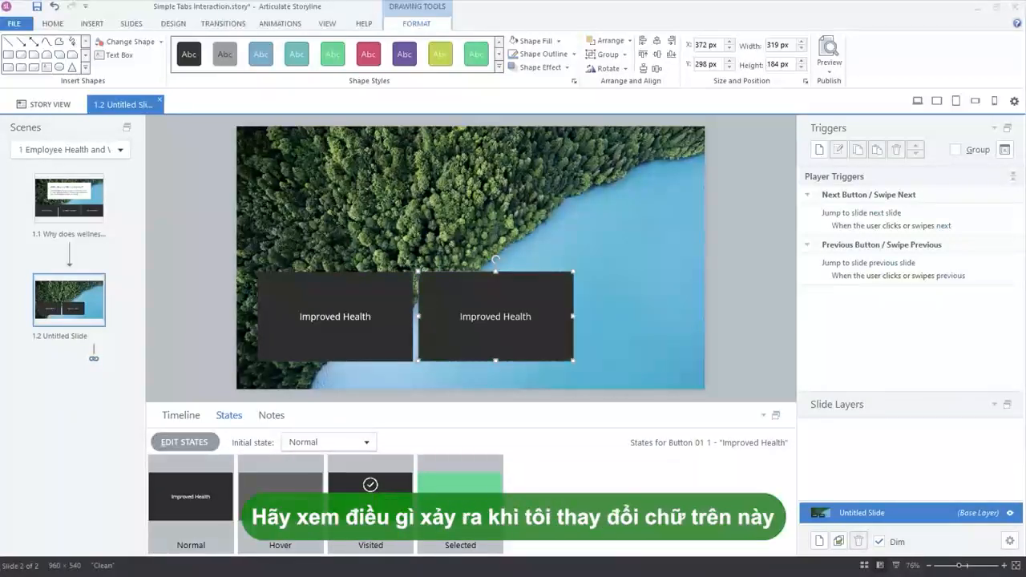
triple_click(495, 316)
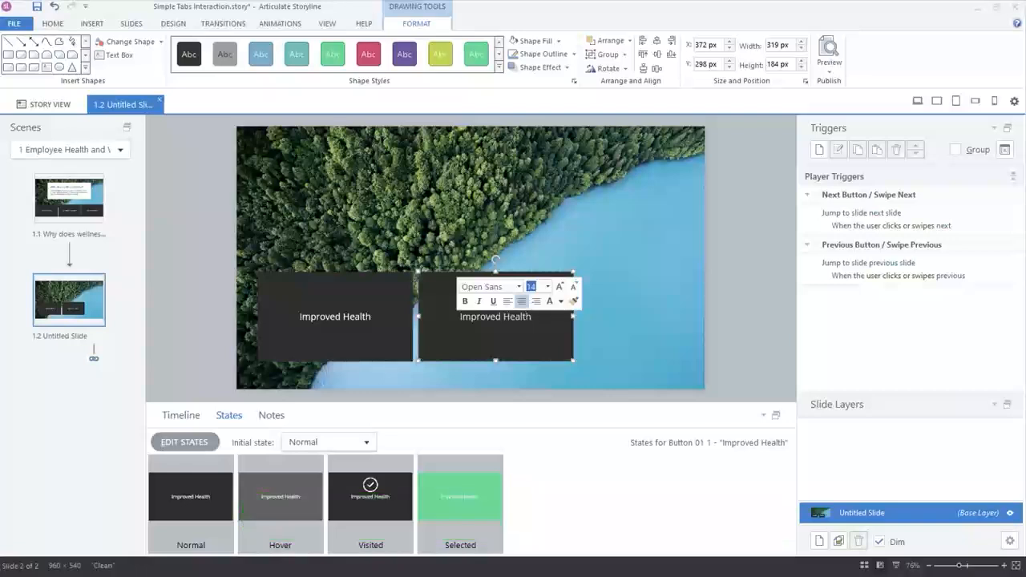
text(Increase in Happiness)
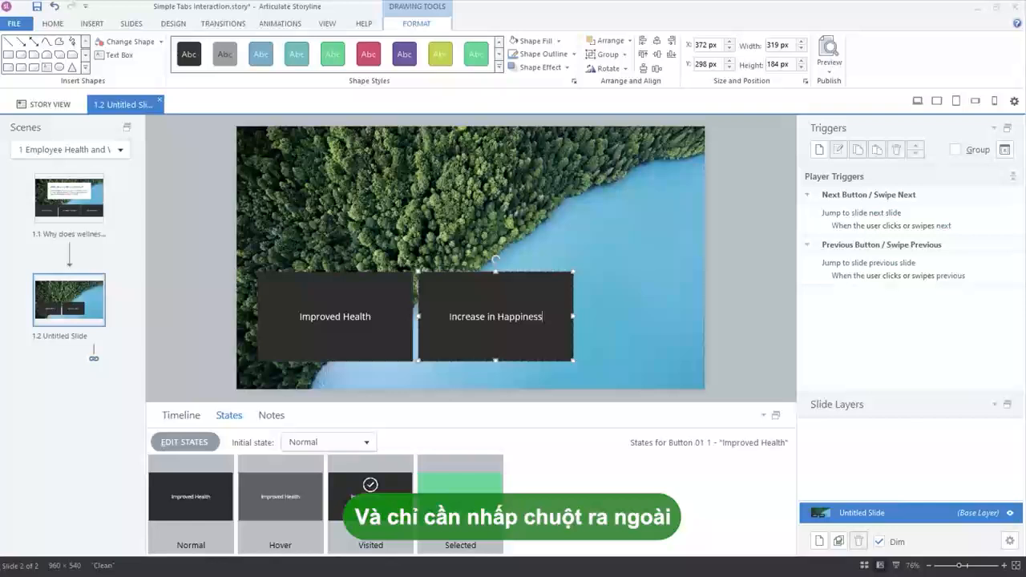
key(Escape)
click(495, 316)
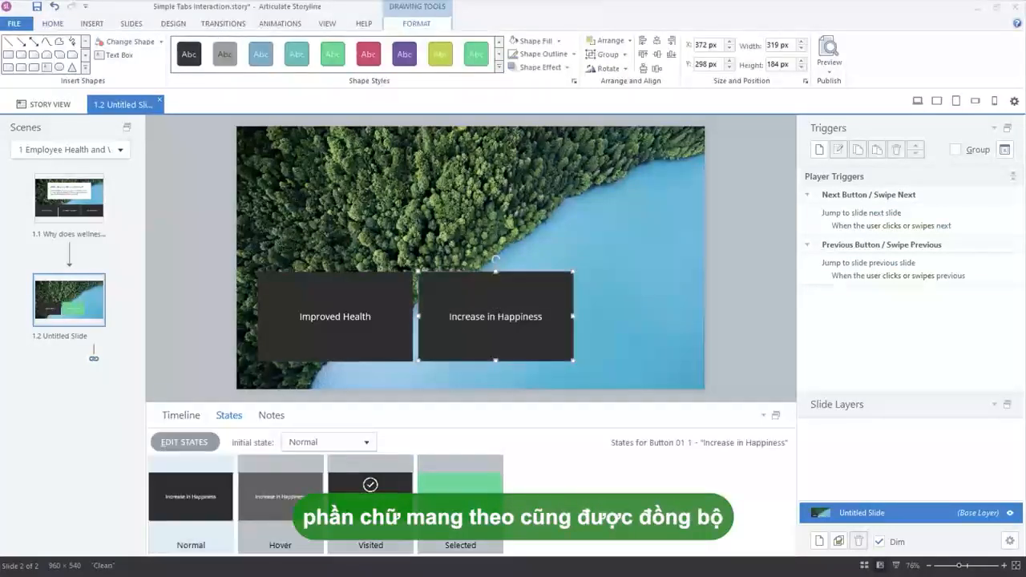
click(371, 497)
click(280, 498)
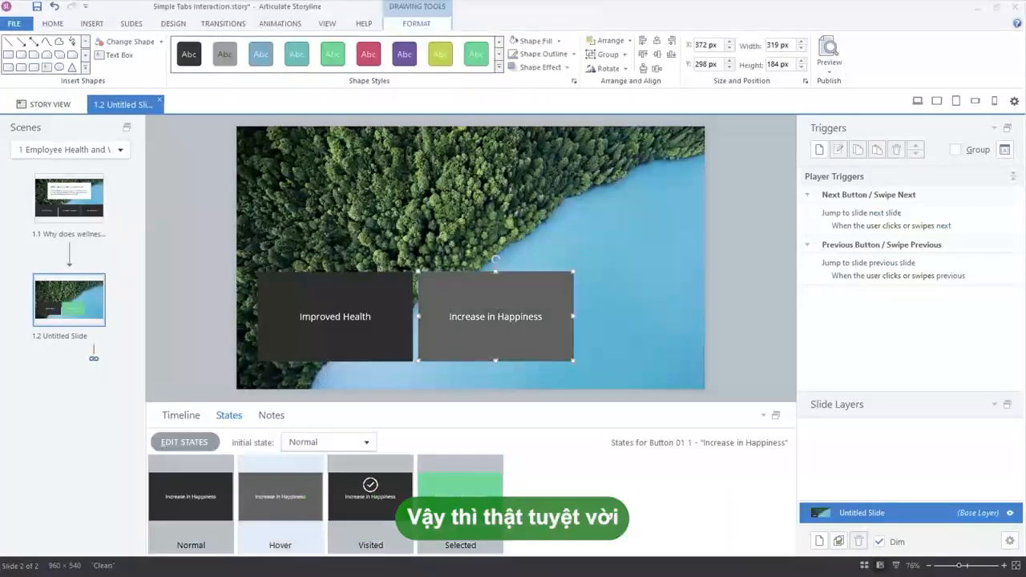
Step: Rename the Increase in Happiness button's timeline object as "Button 02"
click(180, 416)
double_click(231, 455)
text(Button 02)
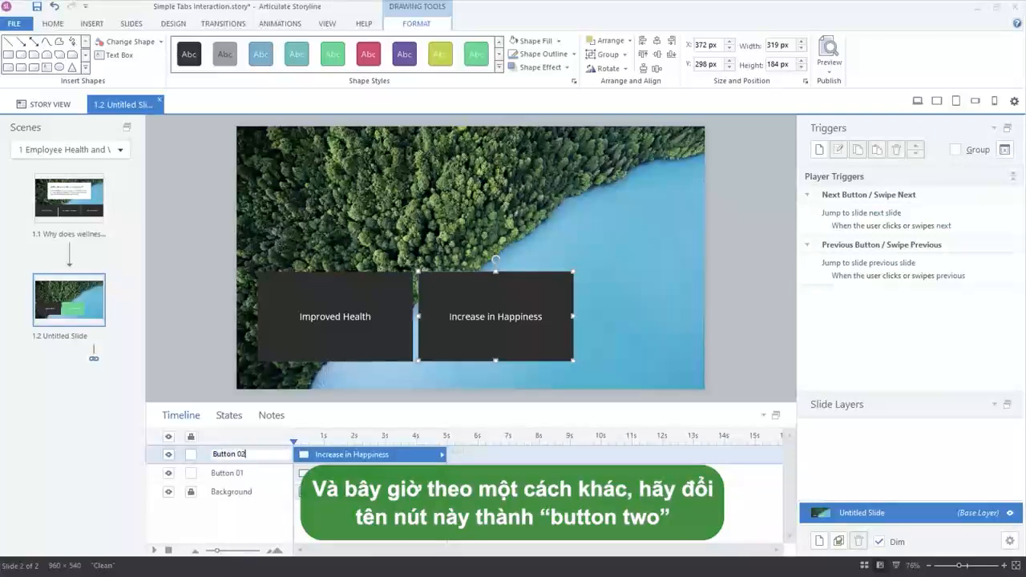
key(Return)
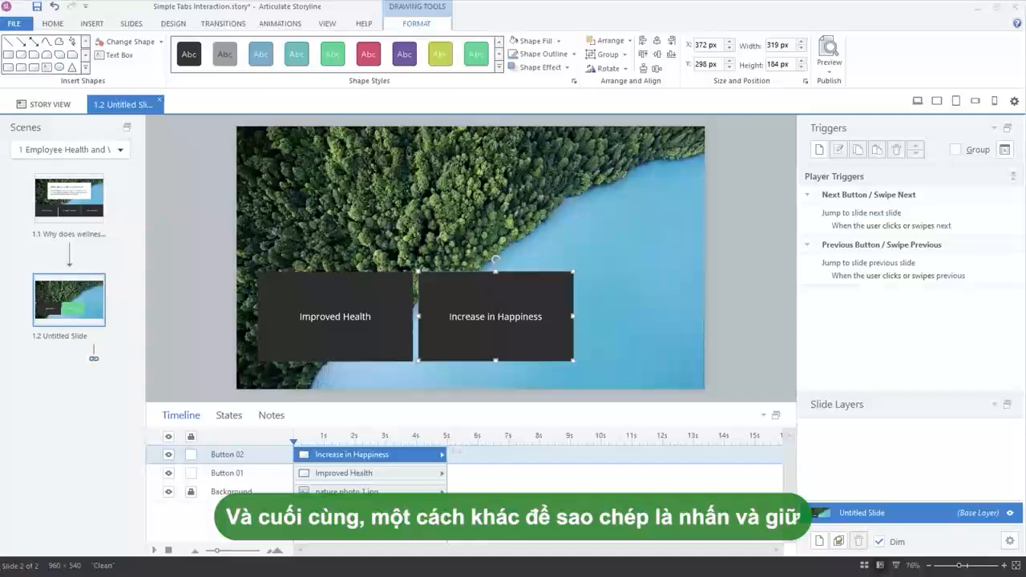
Step: Place a copy of Button 02 to its right at about X 684, Y 298 px, and label it "More Connected"
drag(496, 316, 648, 317)
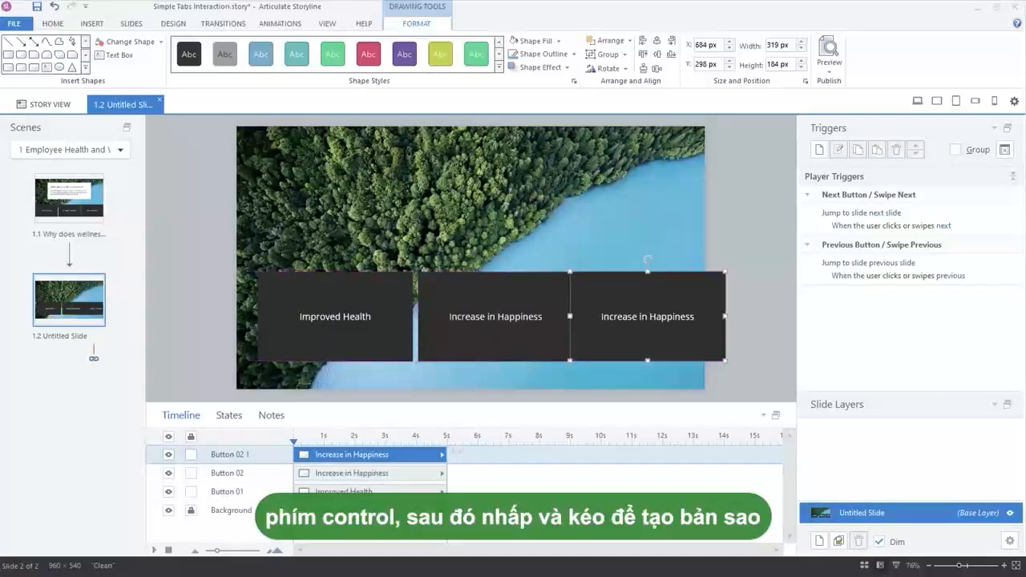
text(More Connected)
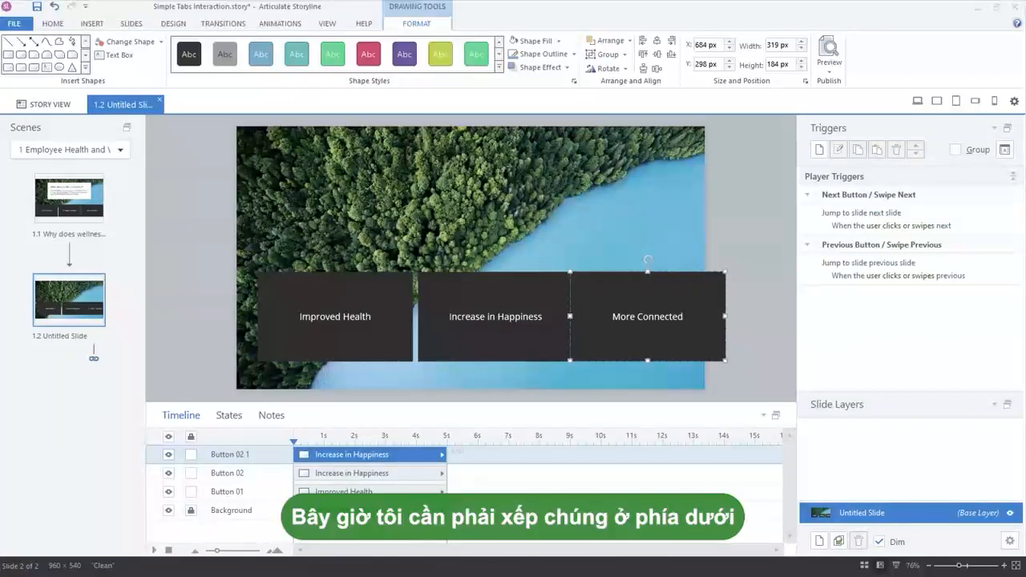
Step: Move the Improved Health button down to about Y 327 px and align it to the slide's left edge
mouse_move(366, 292)
mouse_down()
mouse_move(345, 320)
mouse_move(361, 306)
mouse_up()
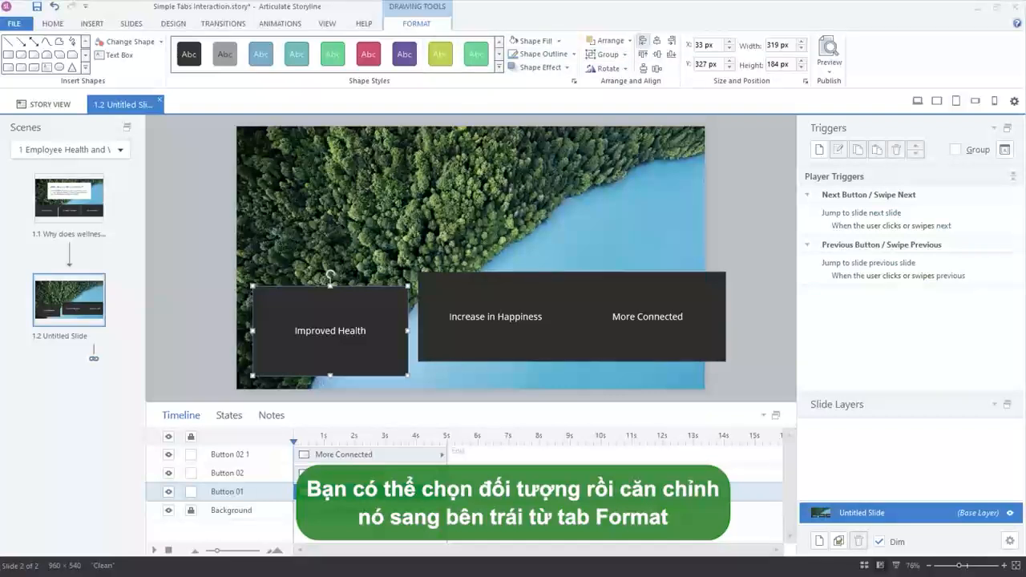
click(642, 41)
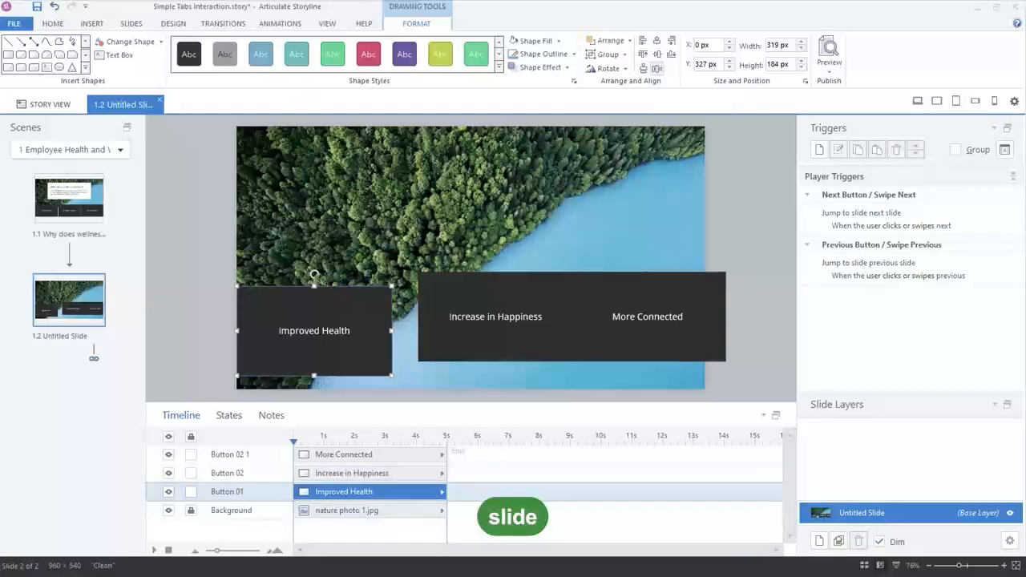
Step: Align the Improved Health button to the slide's bottom edge, and Increase in Happiness to the slide's horizontal center and bottom edge
click(672, 54)
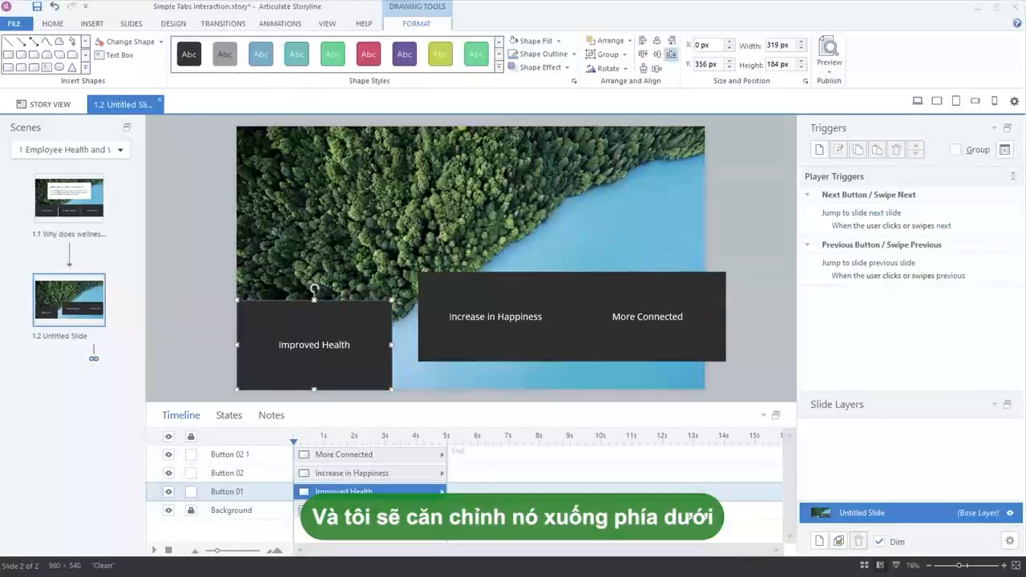
click(496, 316)
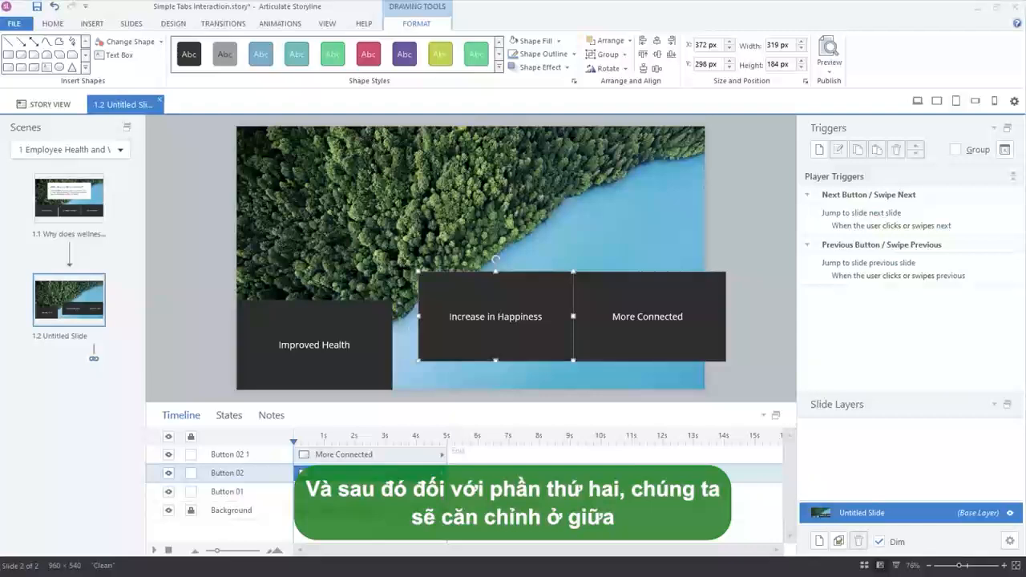
click(656, 40)
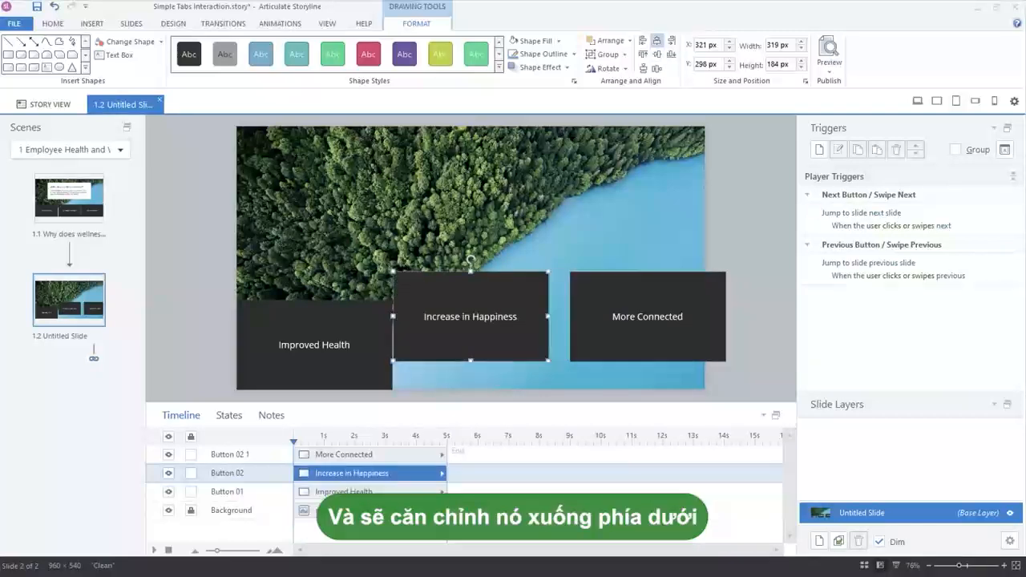
click(671, 53)
Step: Place the More Connected button in the slide's bottom-right corner at about X 641, Y 356 px, and distribute all three buttons horizontally
drag(670, 295, 626, 345)
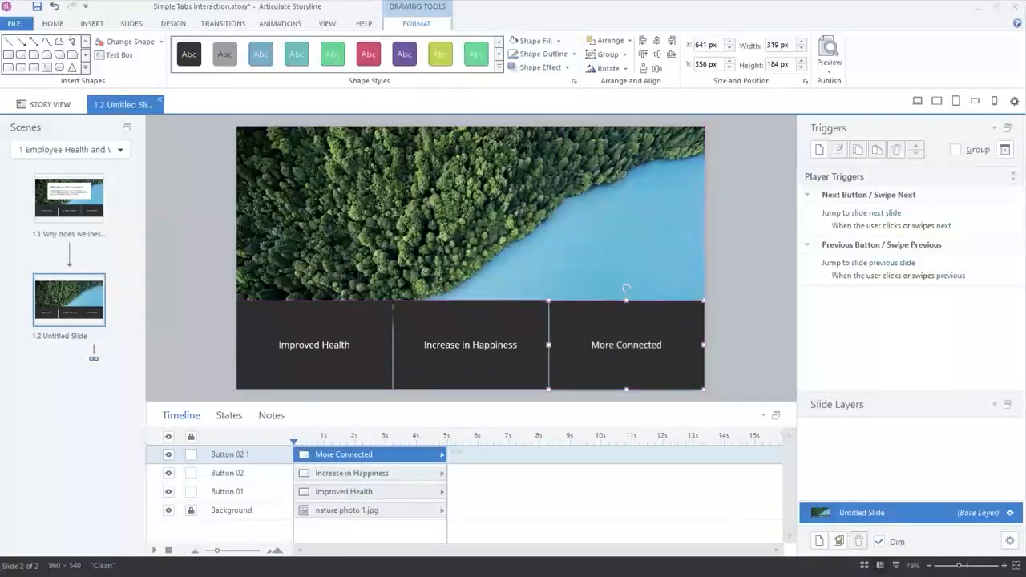
key(Escape)
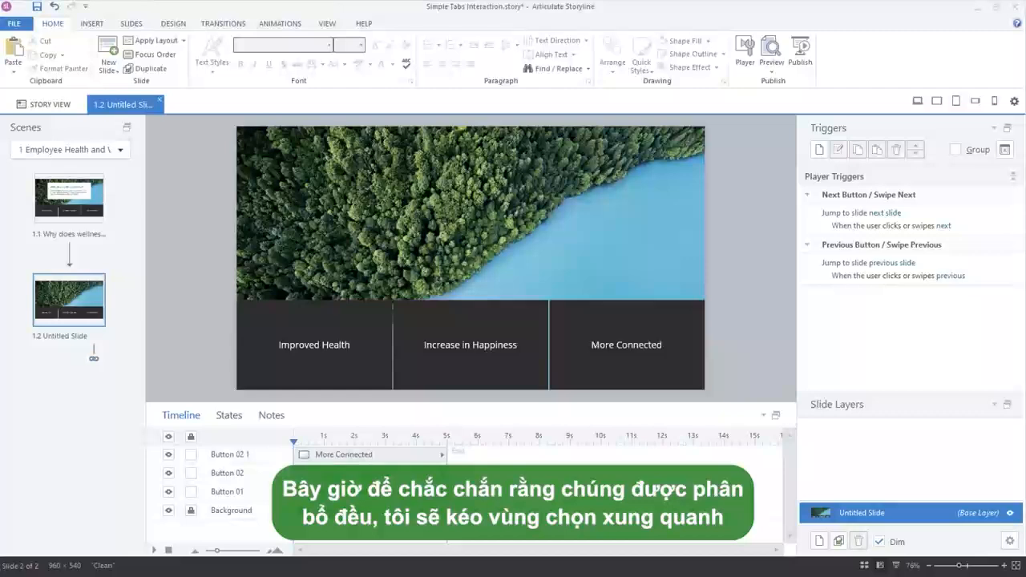
drag(730, 277, 210, 402)
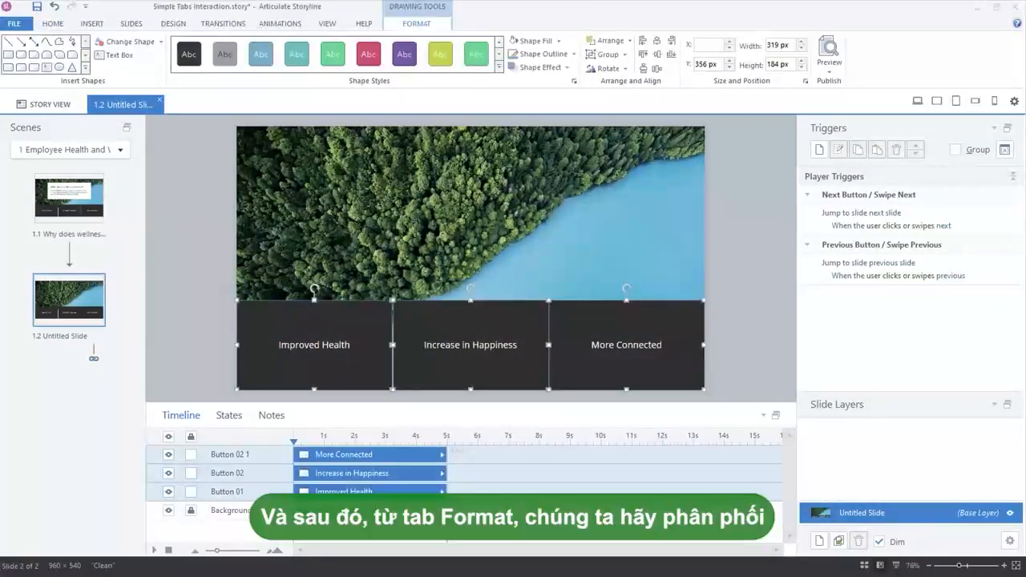
click(657, 69)
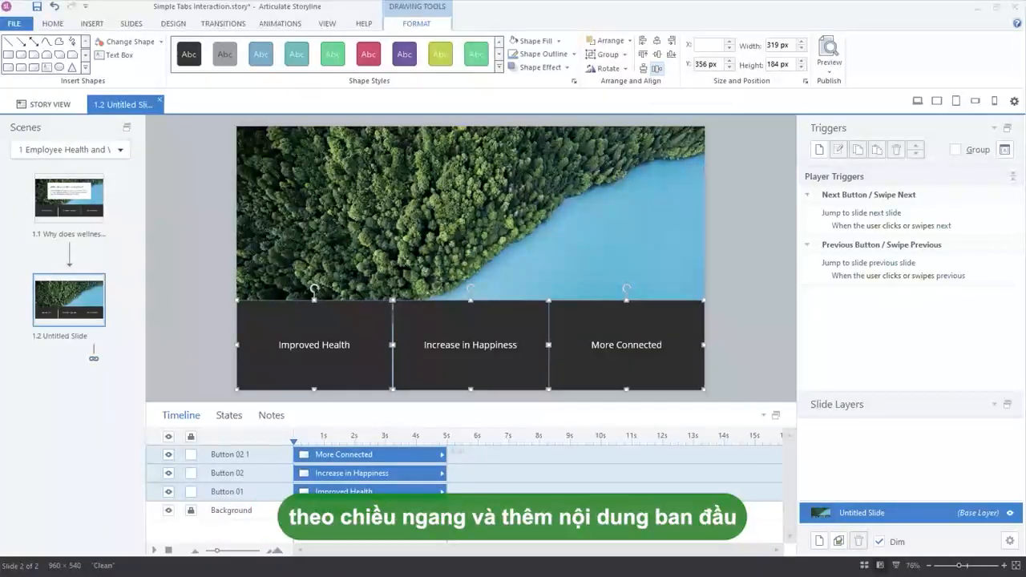
Step: Rename the More Connected button's timeline object as "Button 03"
double_click(239, 454)
text(Button 03)
key(Return)
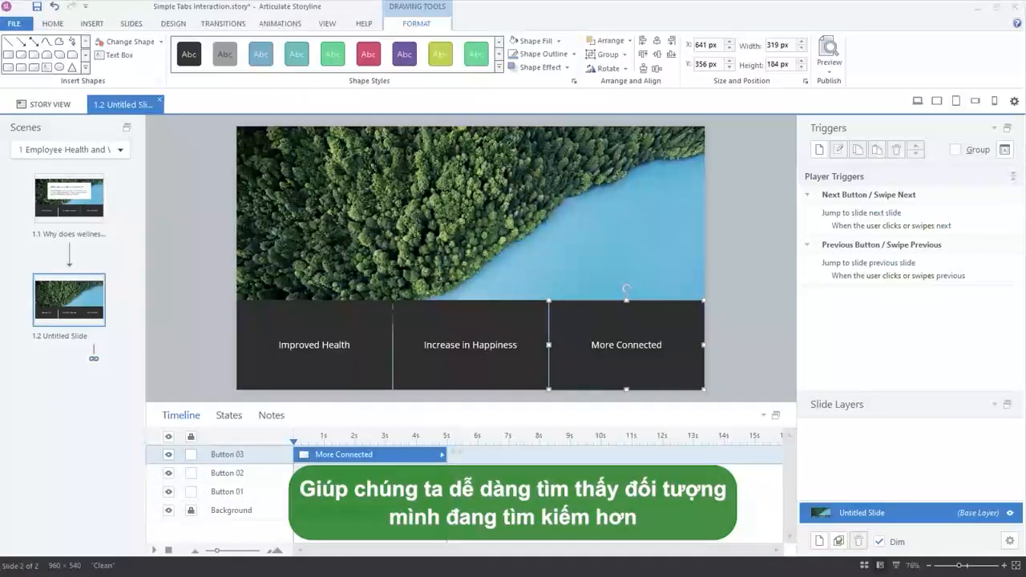
Step: Draw a rectangle of about 536 × 256 px above the three tabs, positioned at about X 236, Y 26 px
drag(367, 140, 627, 252)
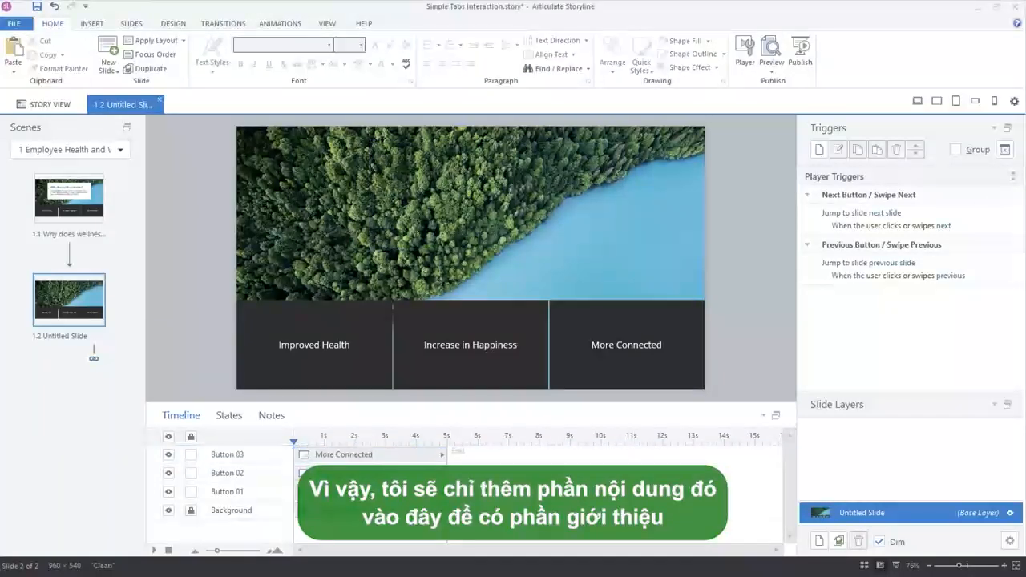
click(92, 23)
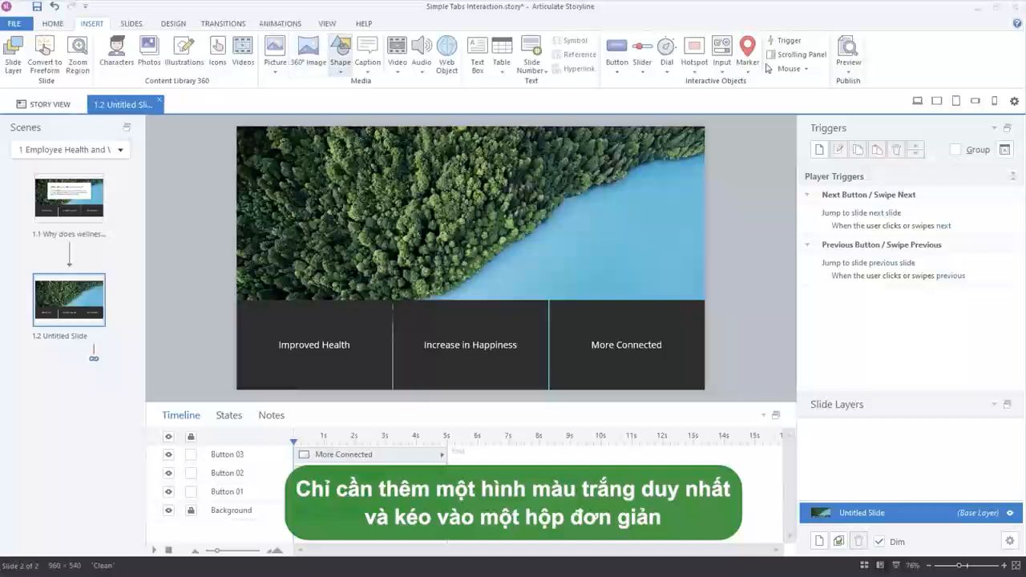
click(341, 62)
click(350, 120)
mouse_move(365, 144)
mouse_down()
mouse_move(493, 216)
mouse_move(618, 265)
mouse_up()
drag(576, 221, 569, 223)
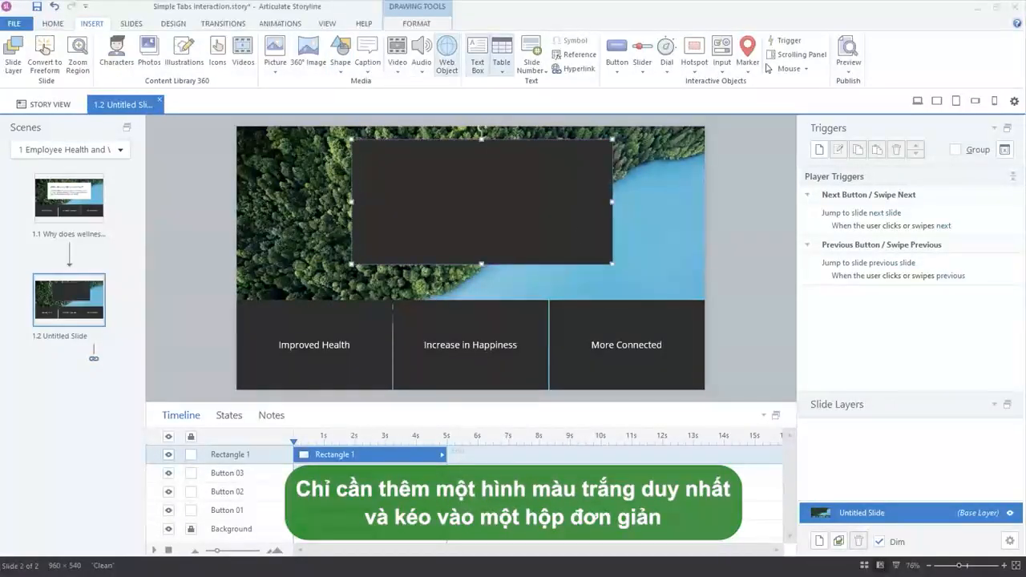
Step: Fill the new rectangle with white and remove its outline
click(416, 24)
click(533, 40)
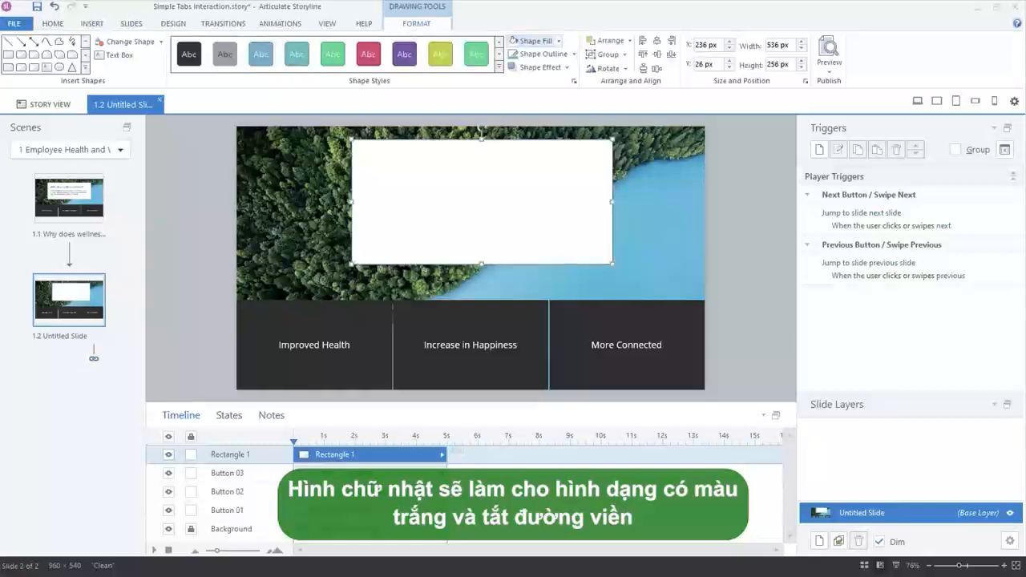
click(543, 54)
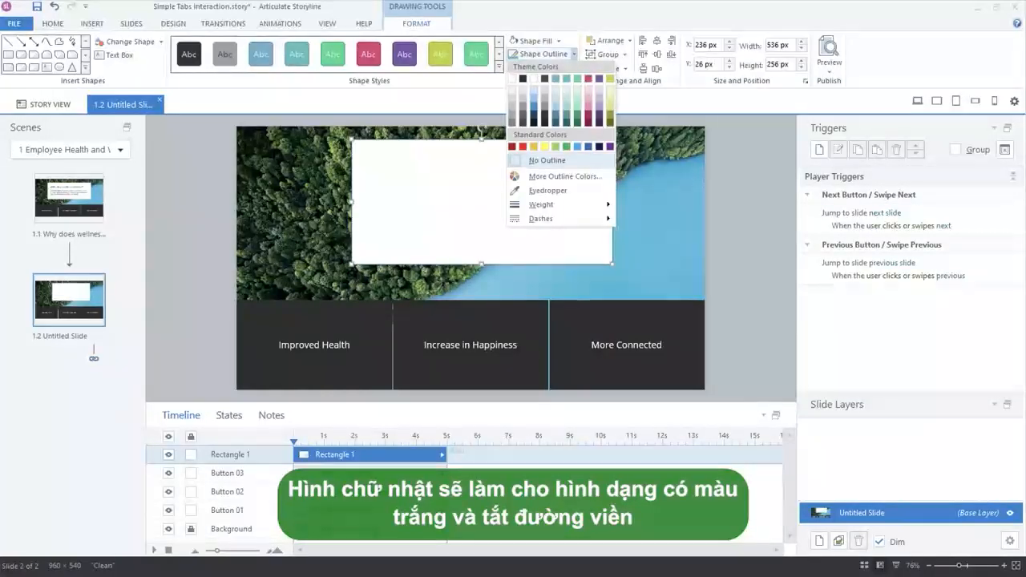
click(547, 160)
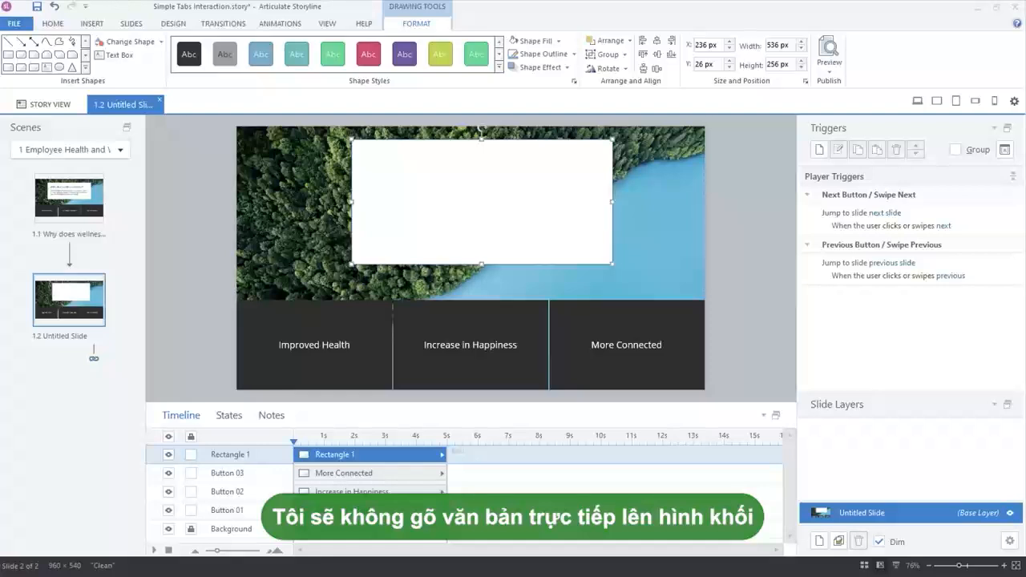
key(Escape)
Step: Begin inserting a separate text box for the introductory content over the white rectangle
click(91, 23)
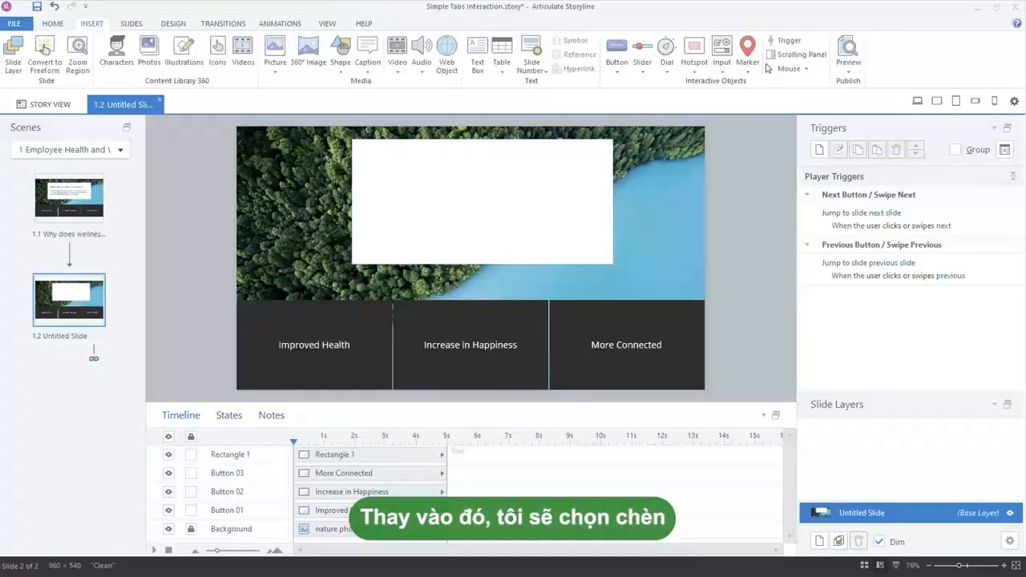